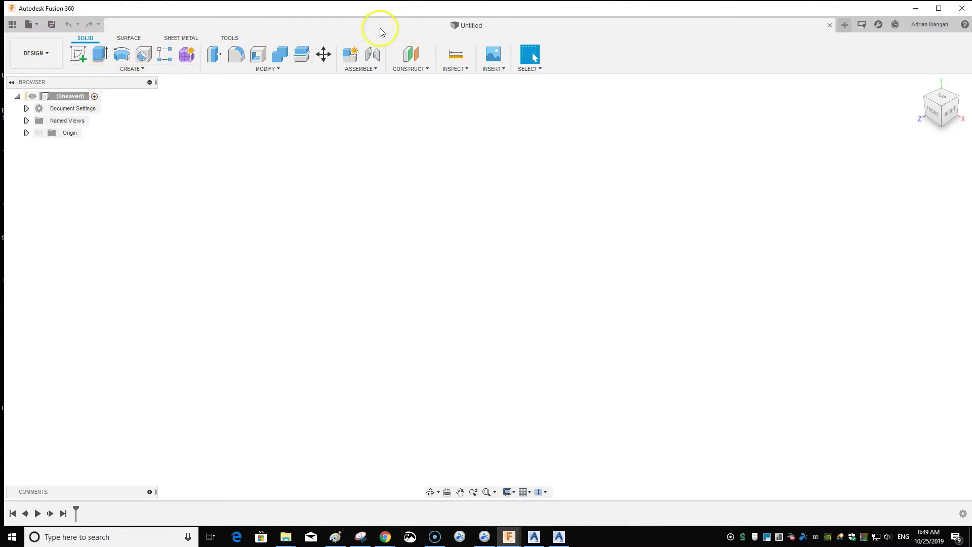
- Save the design as ExportBolt in the Fusion folder of My First Project
left_click(51, 25)
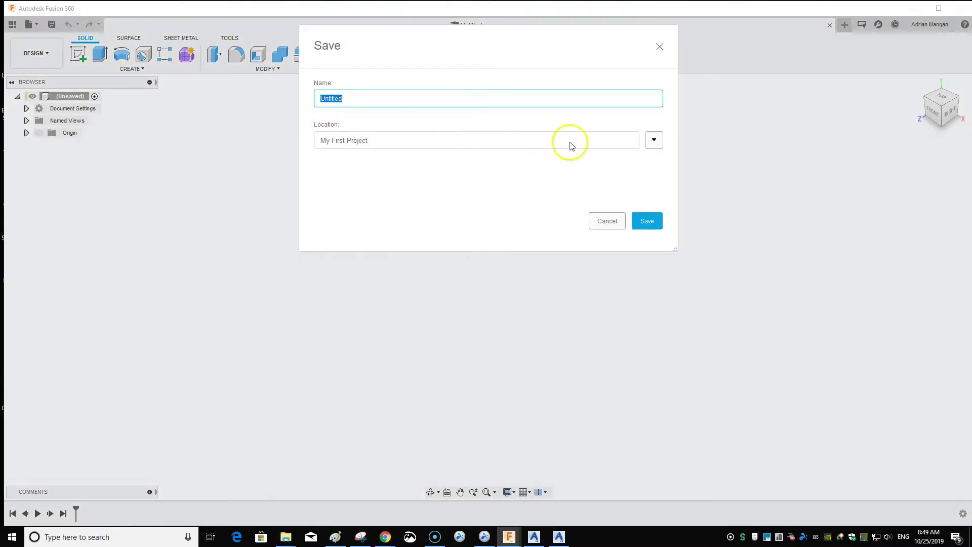
left_click(654, 141)
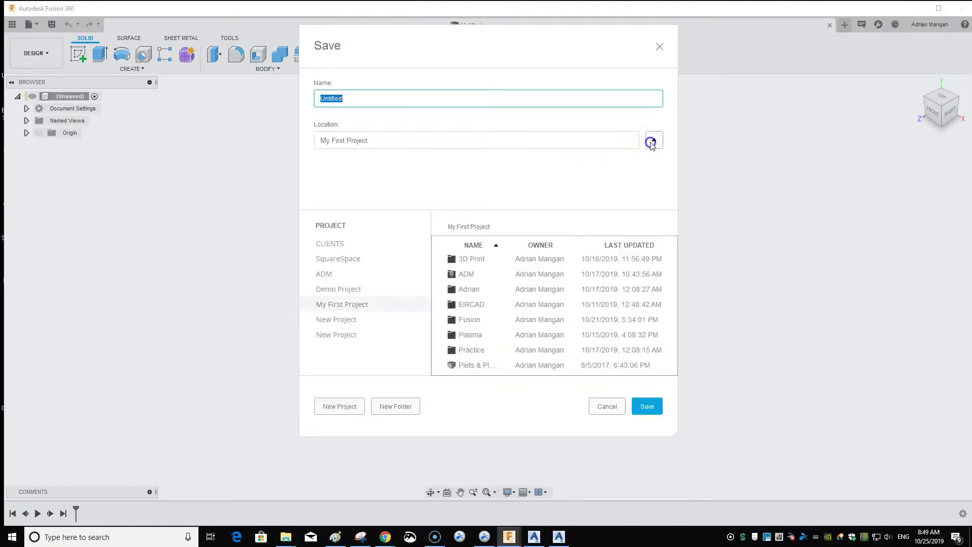
left_click(470, 321)
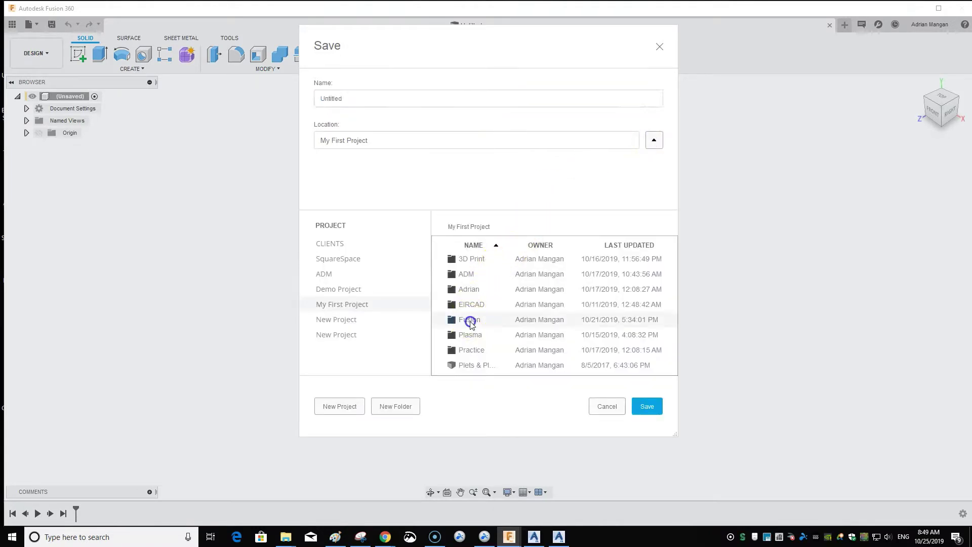
left_click(470, 321)
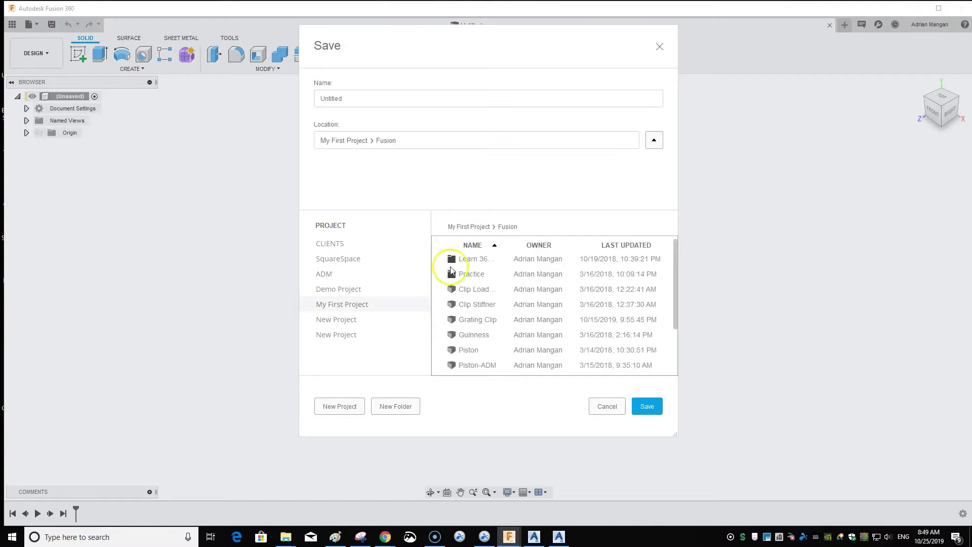
left_click(362, 98)
left_click_drag(346, 99, 304, 100)
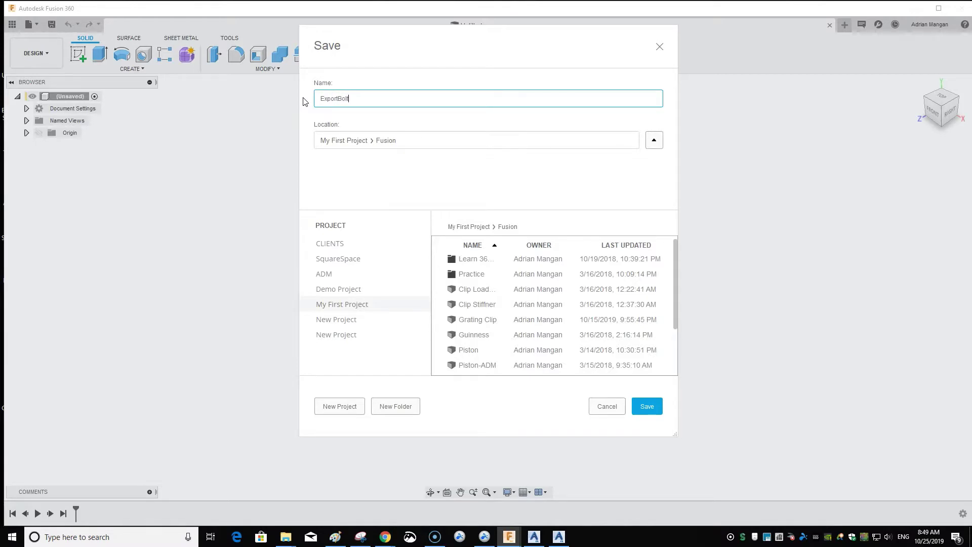
type("ExportBolt")
left_click(646, 405)
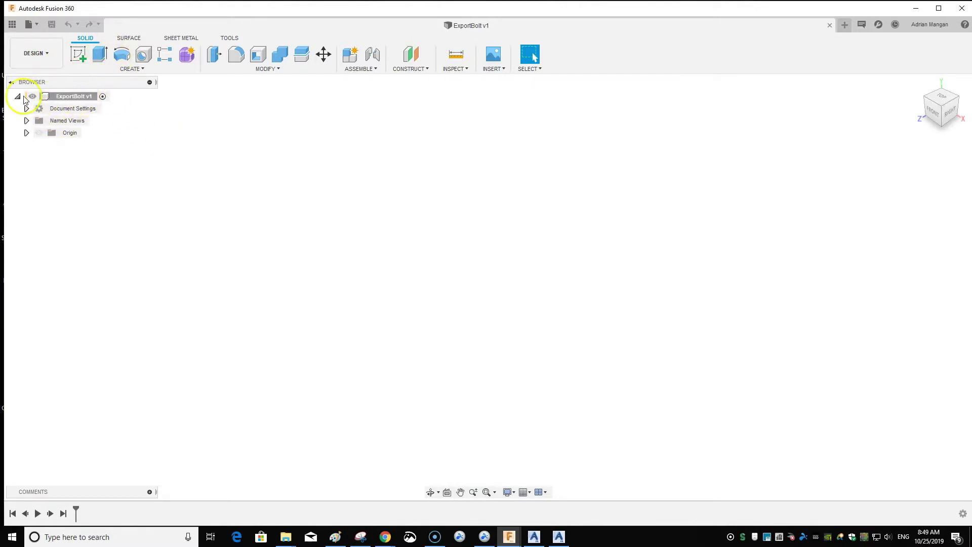
- Create a new component in the design and start a sketch on the horizontal origin plane
right_click(64, 97)
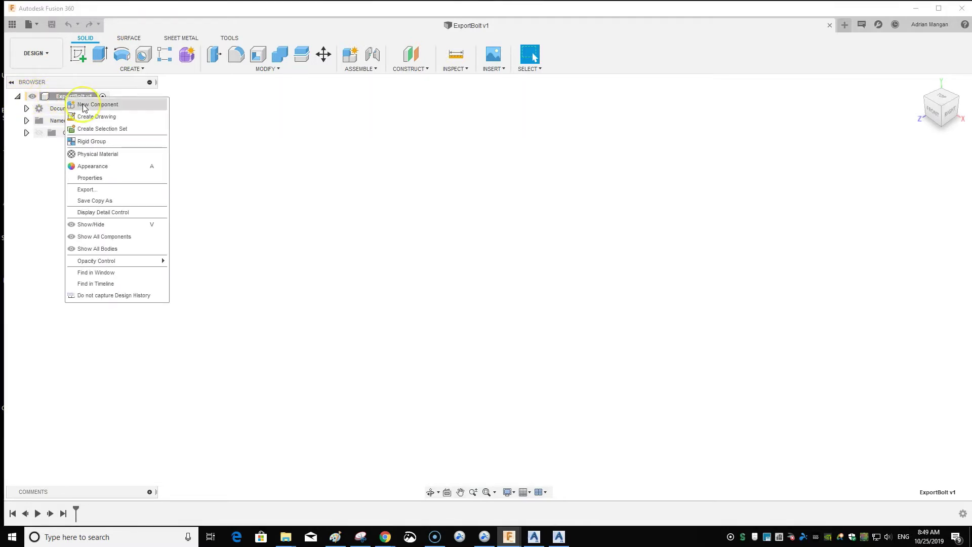
left_click(84, 104)
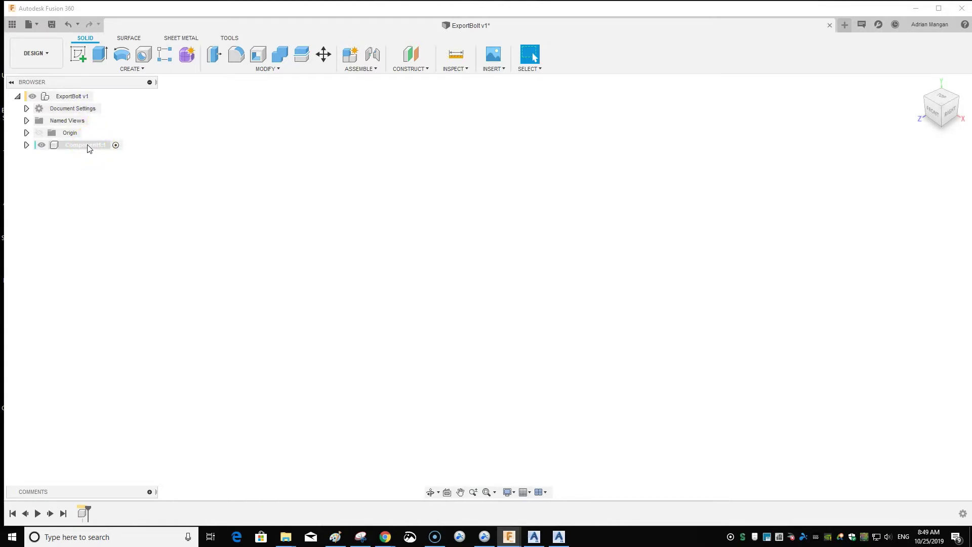
left_click(78, 54)
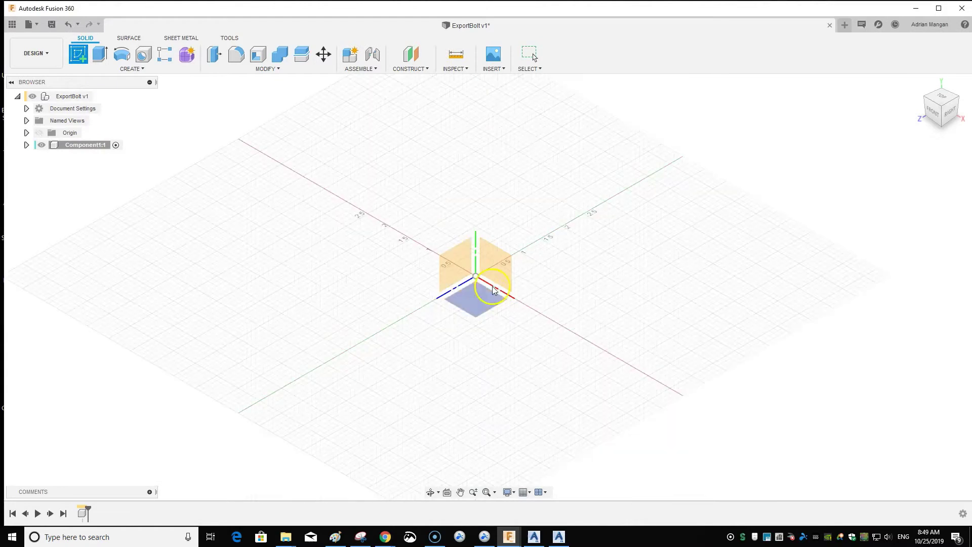
left_click(485, 298)
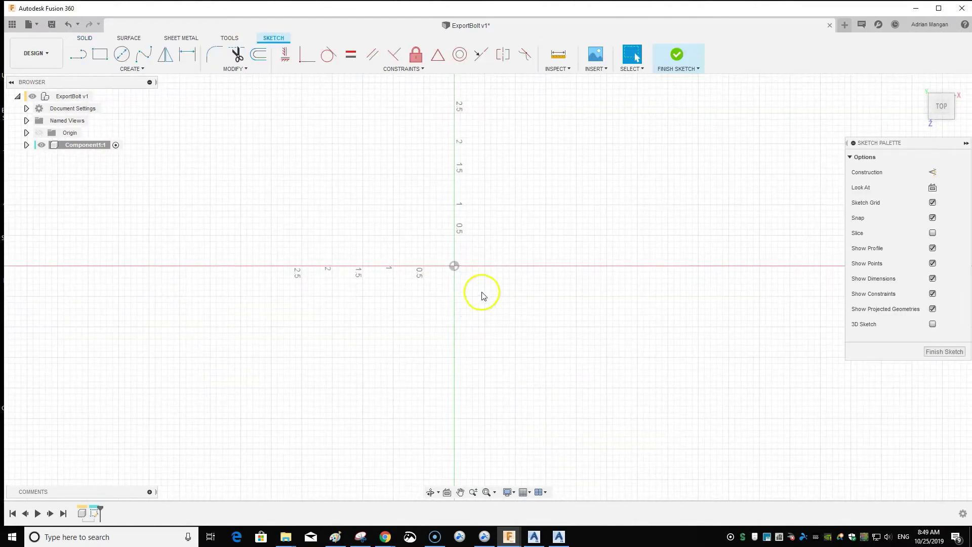
- Try an inscribed six-sided polygon centred on the origin with a 2 in radius, angled freely off the axes
scroll(461, 266, "up", 2)
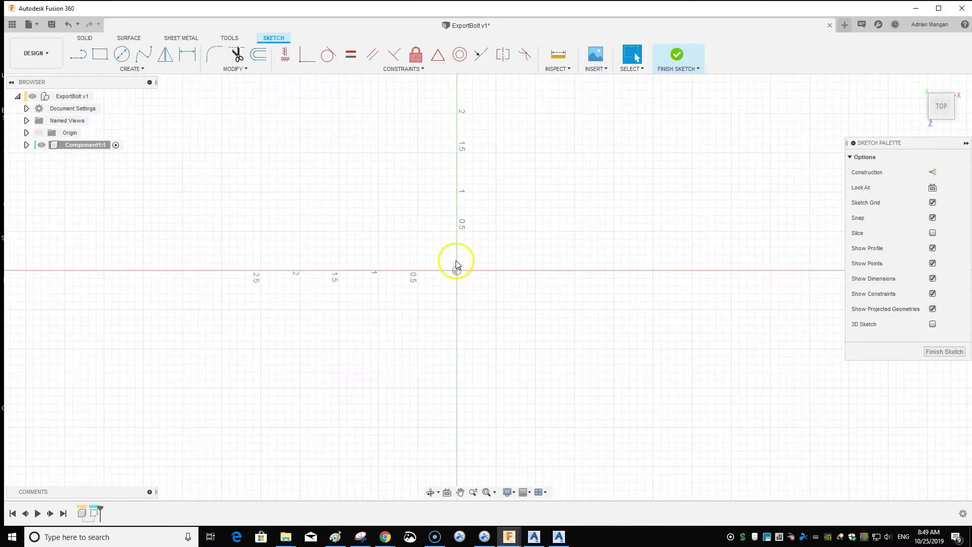
scroll(457, 265, "up", 1)
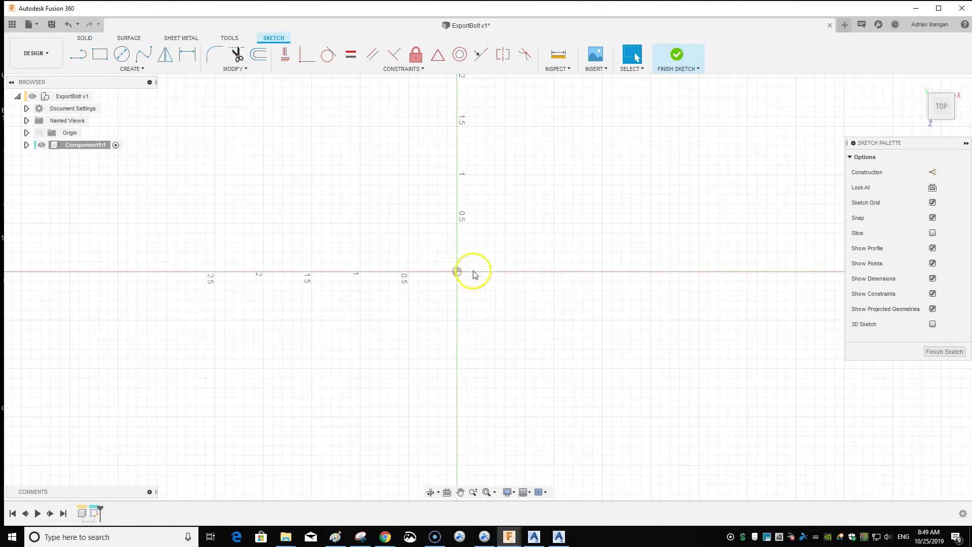
left_click(142, 69)
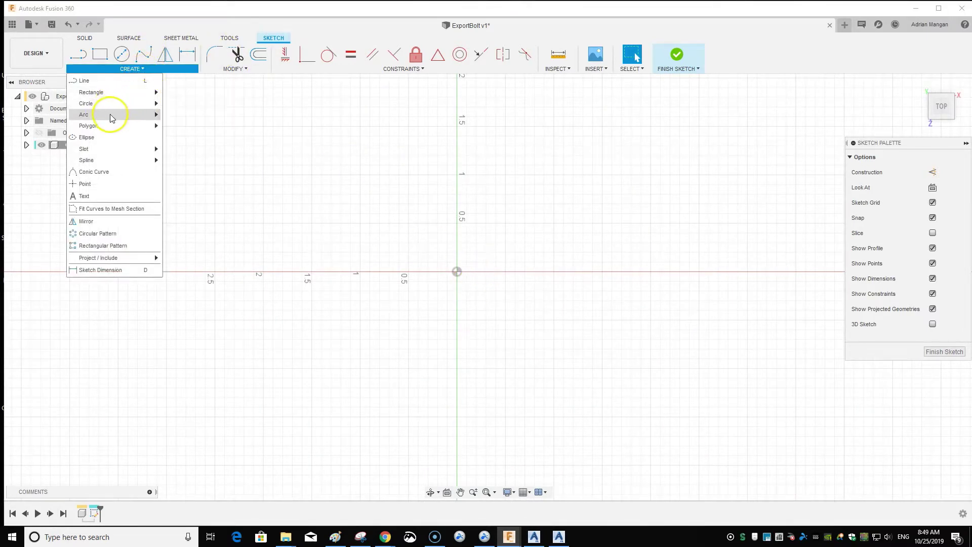
mouse_move(112, 124)
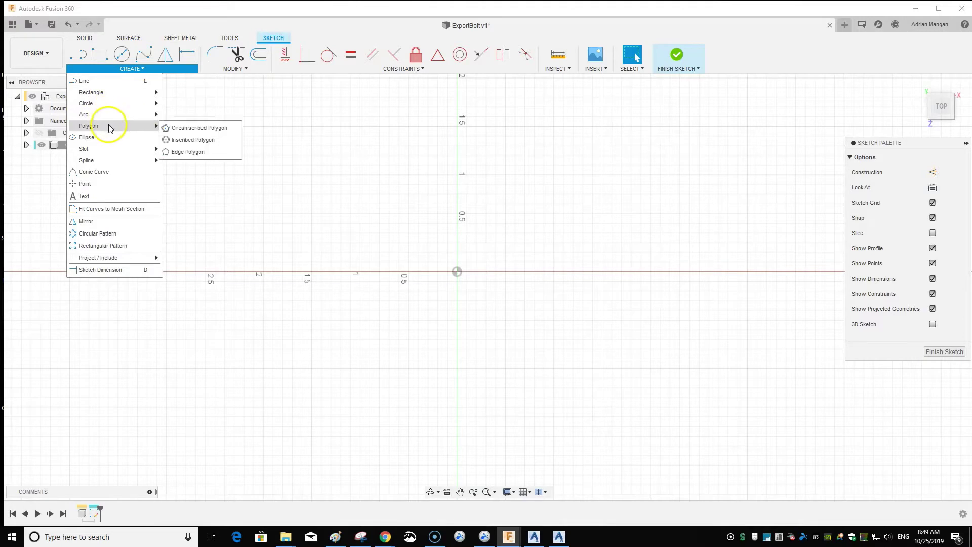
left_click(186, 140)
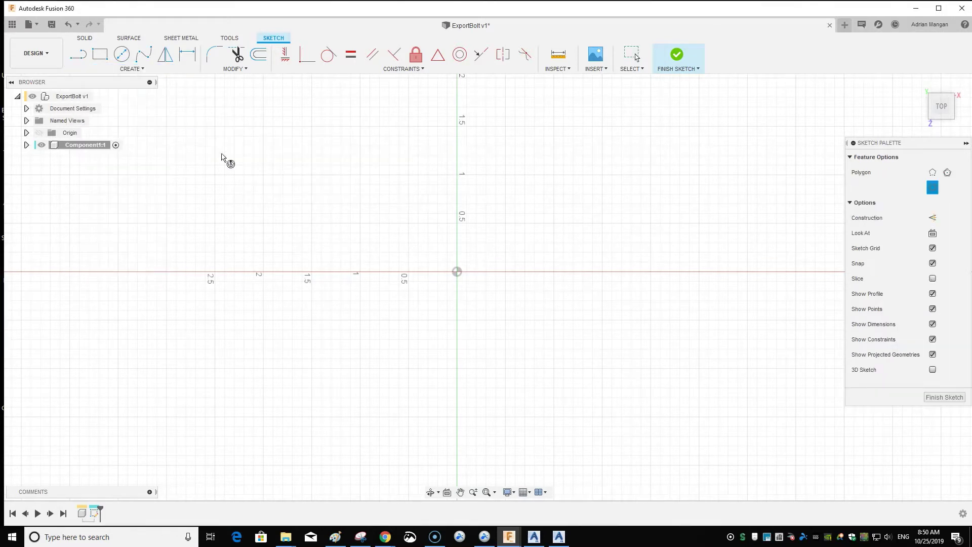
left_click(456, 274)
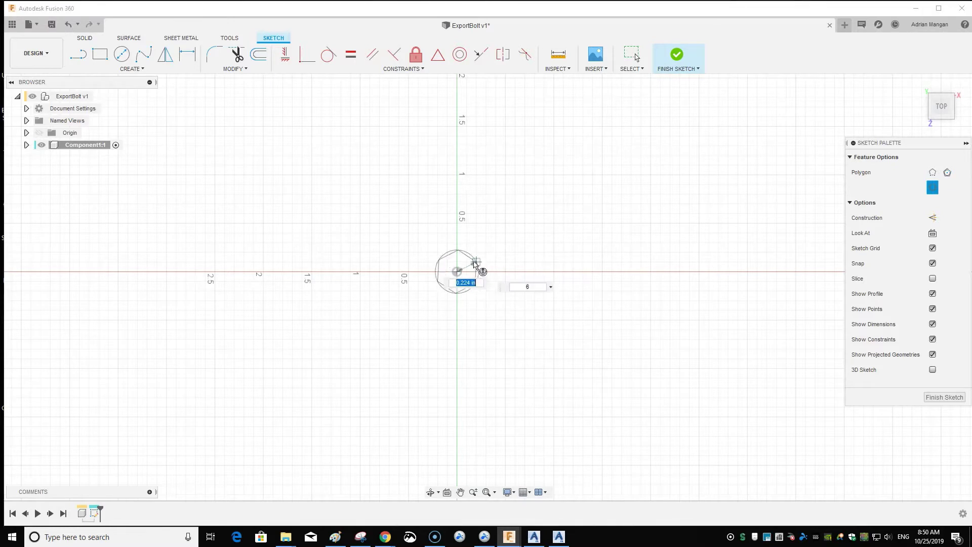
left_click(490, 252)
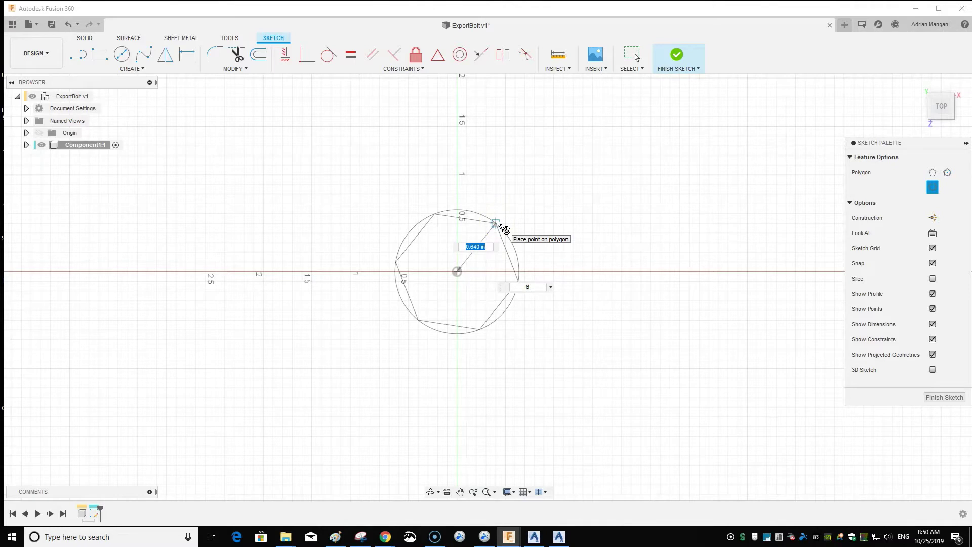
key("Tab")
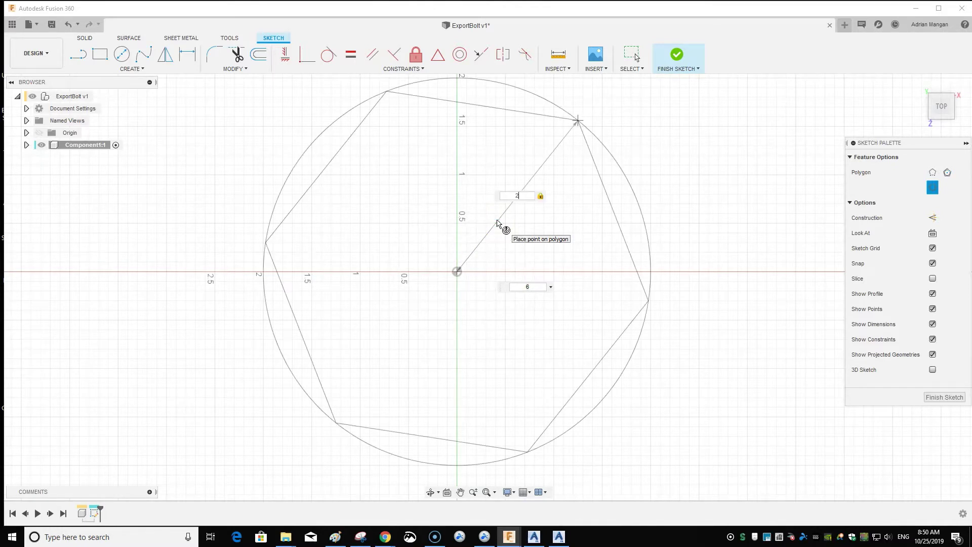
key("Return")
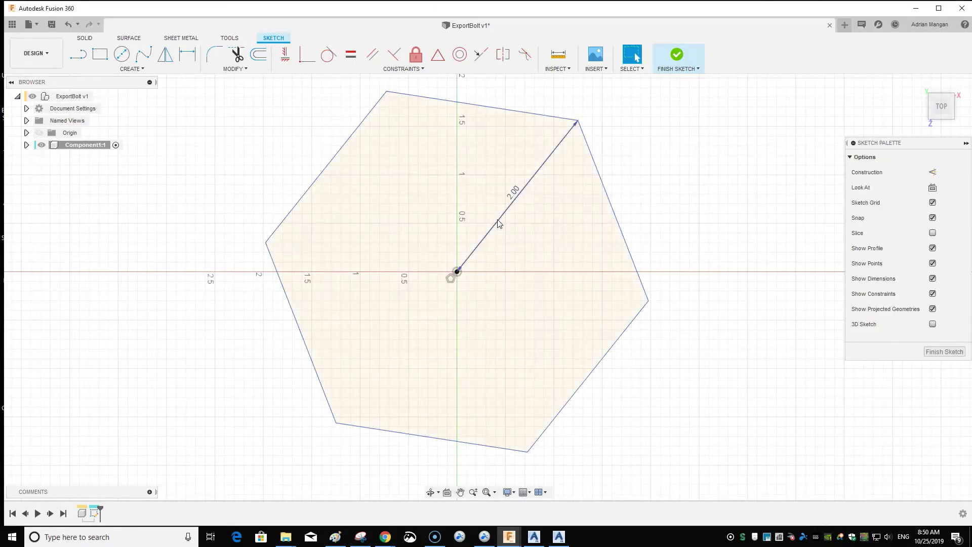
- Try deleting one edge of the hexagon, and undo both that deletion and the polygon itself
middle_click_drag(632, 180, 627, 135, "shift")
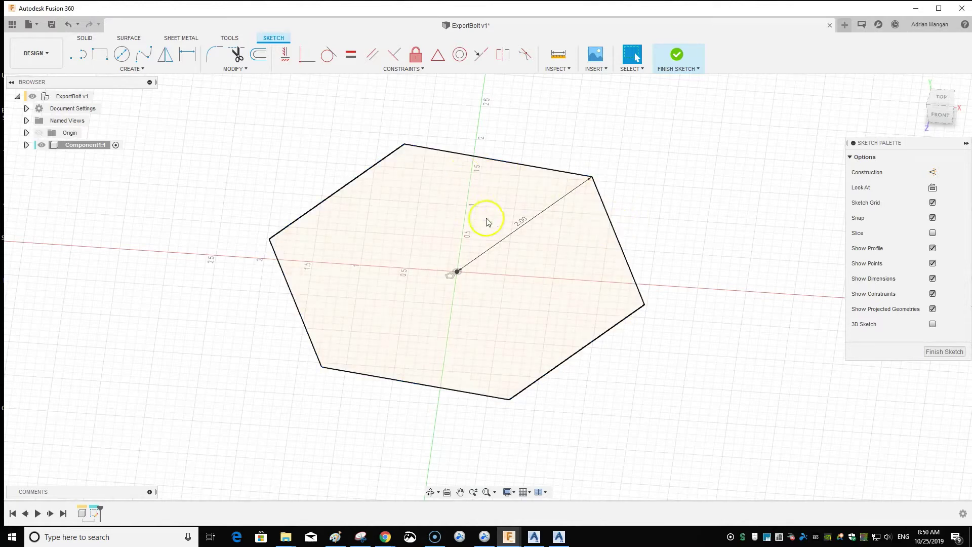
left_click(610, 218)
key("Delete")
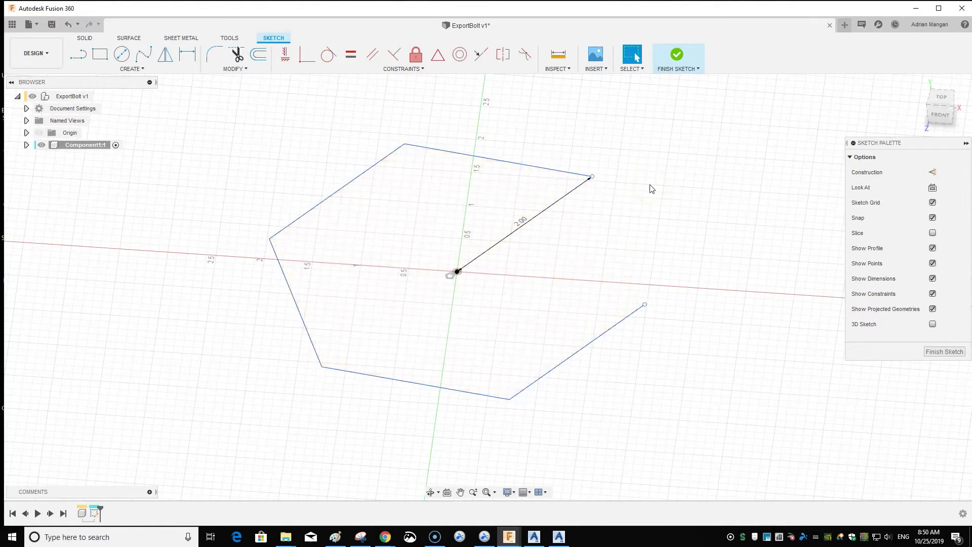
mouse_move(696, 241)
middle_mouse_down("shift")
mouse_move(723, 268)
mouse_move(557, 228)
middle_mouse_up("shift")
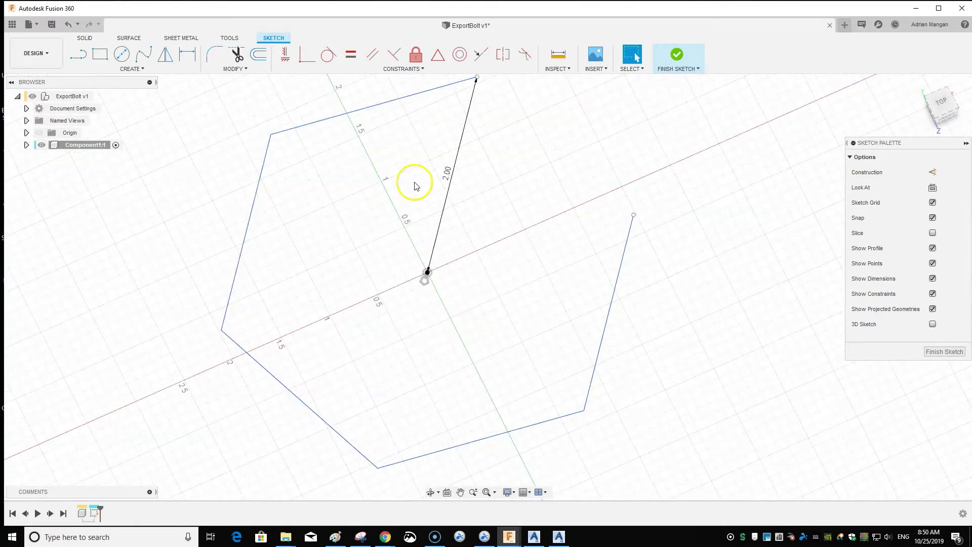
left_click(68, 24)
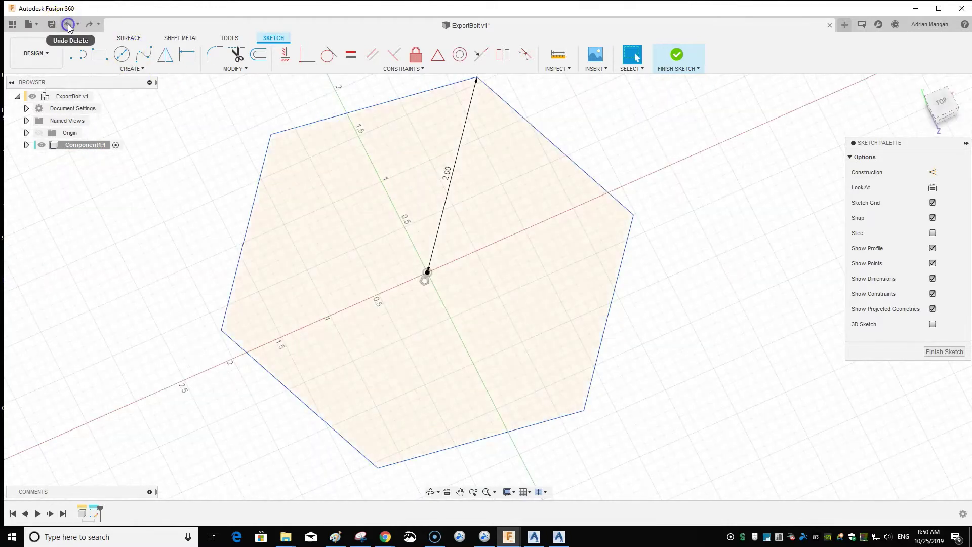
left_click(69, 24)
- Sketch an inscribed six-sided polygon centred on the origin with a 2 in radius and one vertex on the green axis
scroll(458, 231, "up", 2)
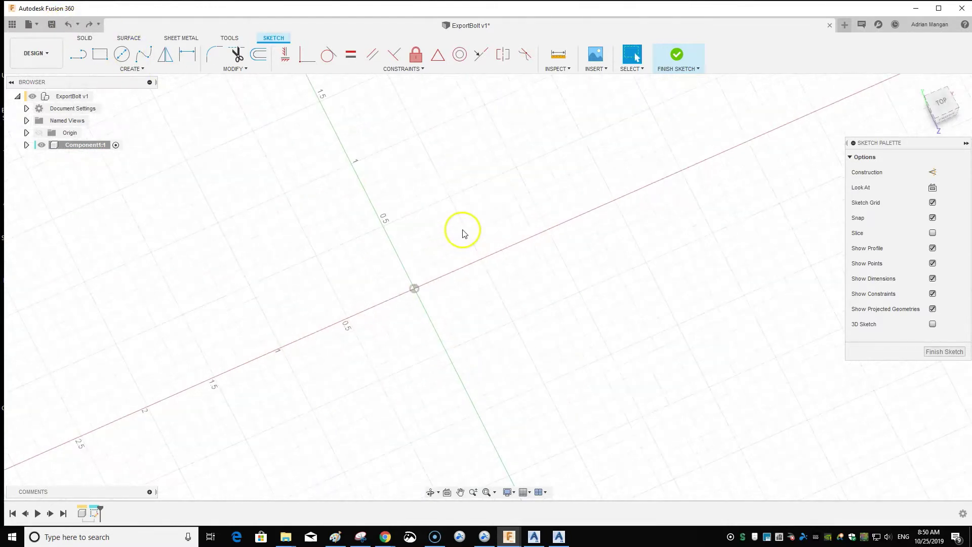
scroll(497, 261, "down", 2)
mouse_move(495, 263)
middle_mouse_down("shift")
mouse_move(477, 265)
mouse_move(486, 271)
mouse_move(479, 251)
middle_mouse_up("shift")
key("Escape")
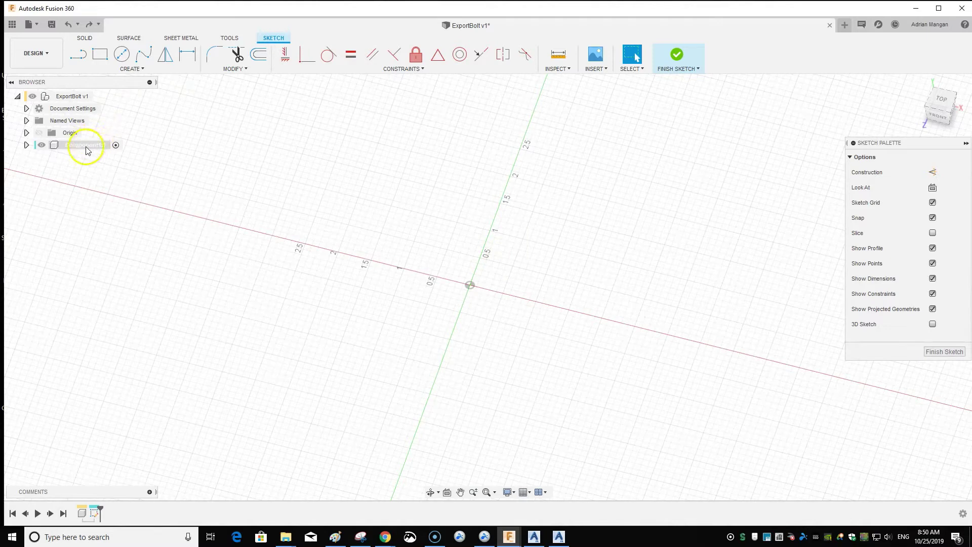
left_click(129, 69)
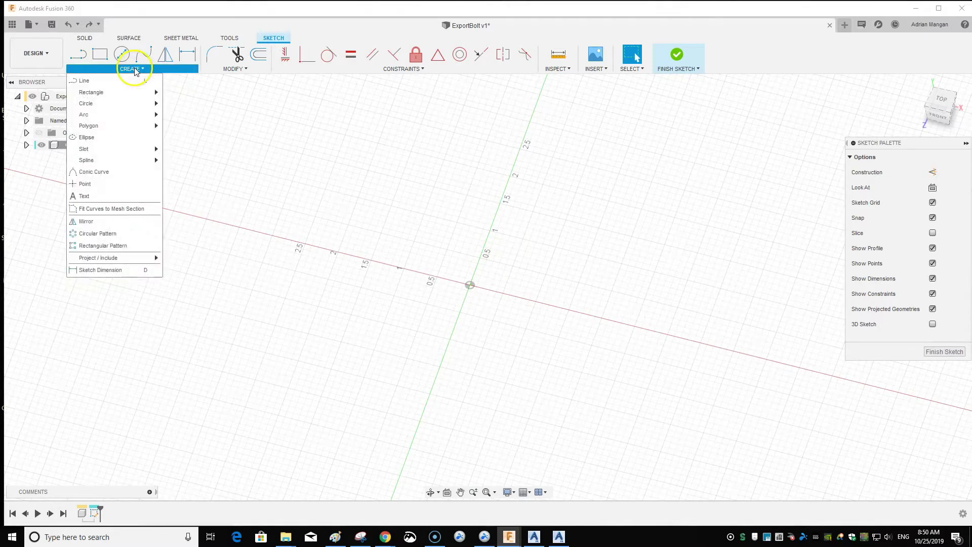
mouse_move(153, 126)
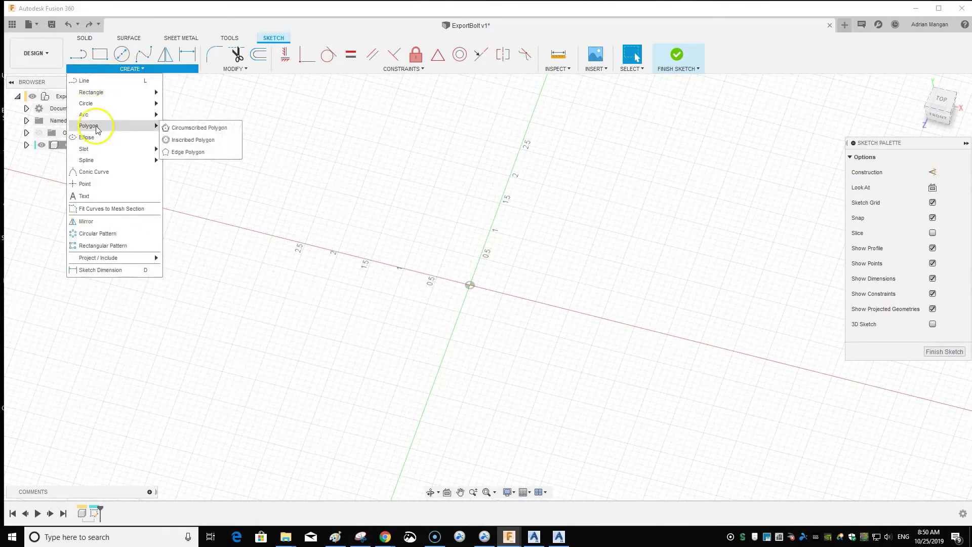
left_click(193, 142)
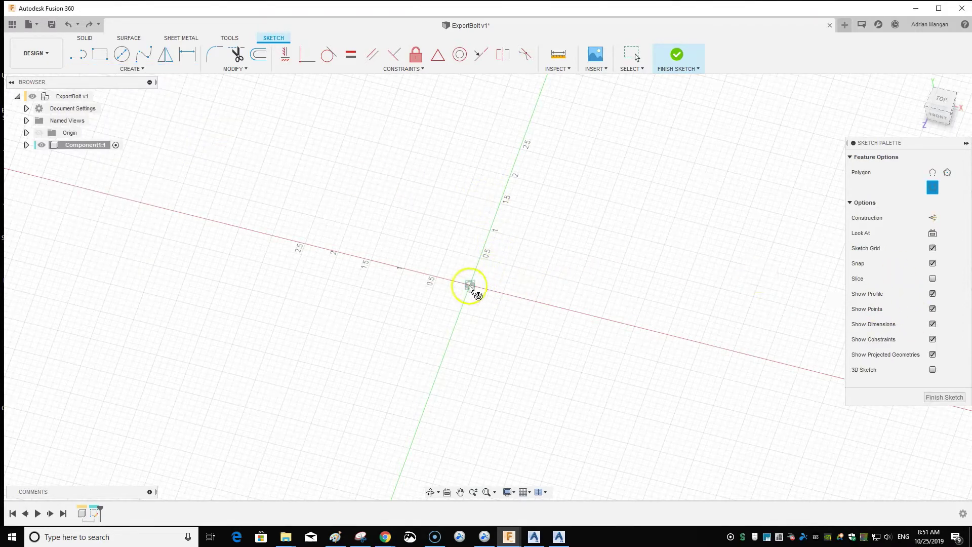
left_click(471, 285)
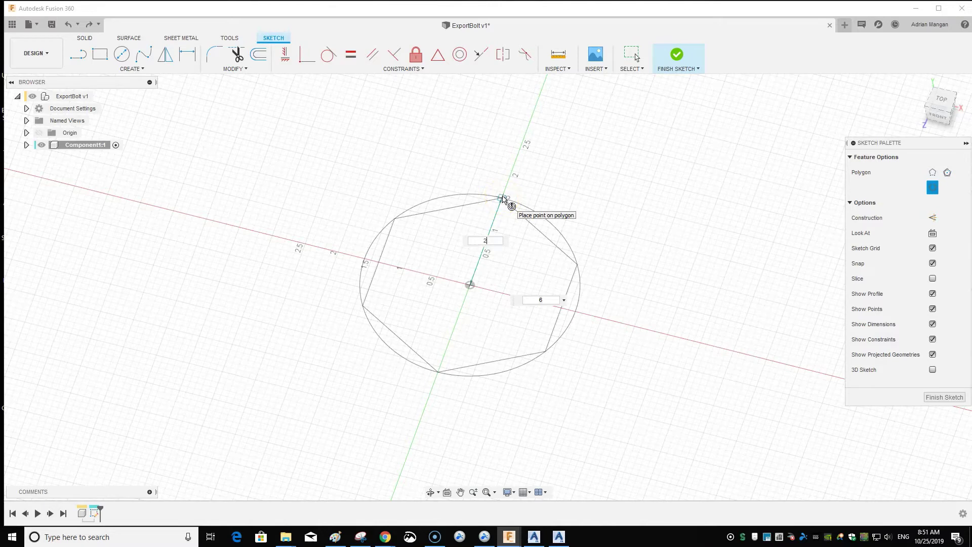
type("2")
key("Tab")
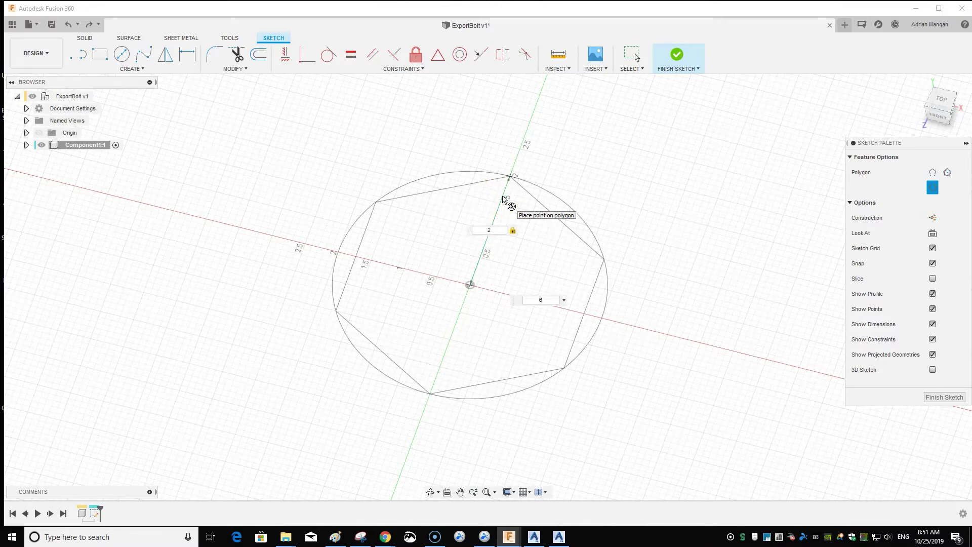
left_click(504, 199)
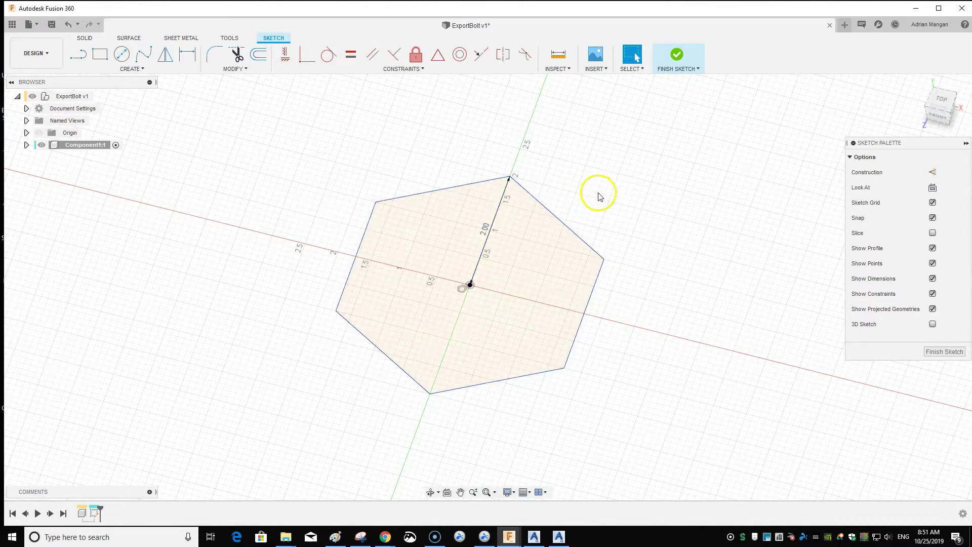
- Extrude the hexagon profile 0.80 in upward as a new body
middle_click_drag(599, 187, 597, 167, "shift")
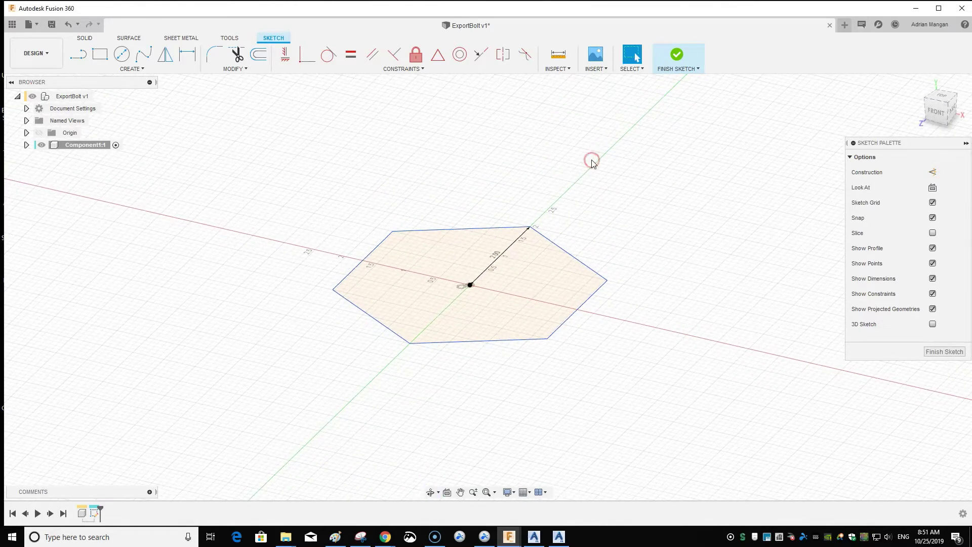
key("e")
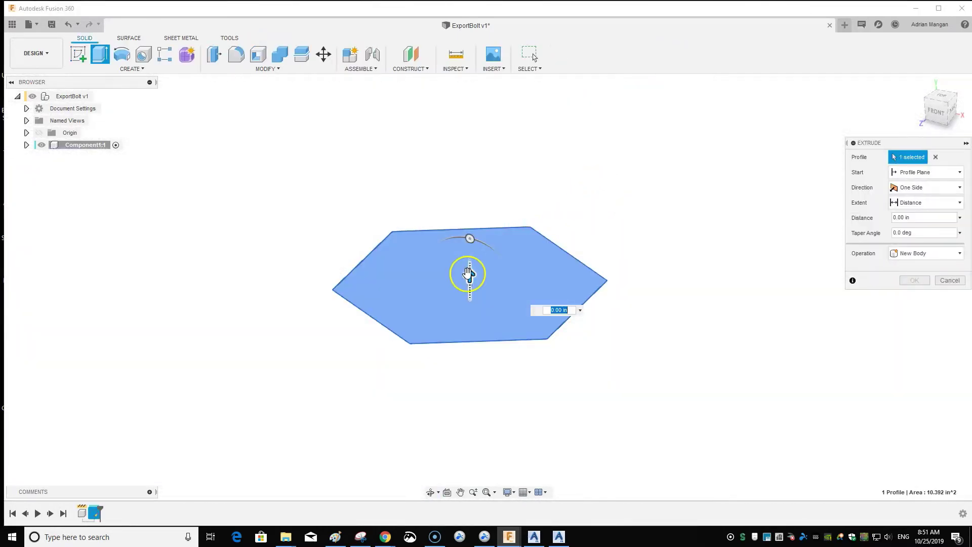
left_click_drag(469, 276, 467, 228)
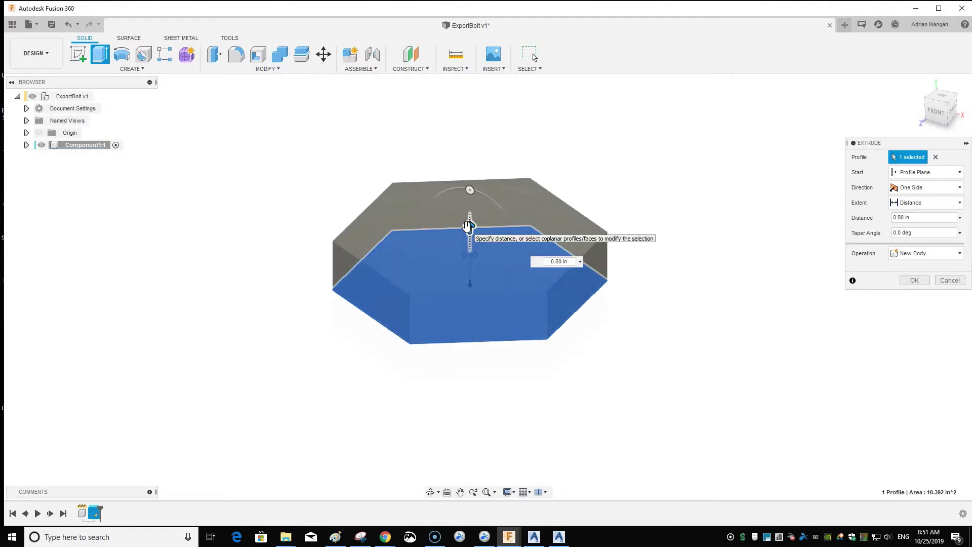
key("Return")
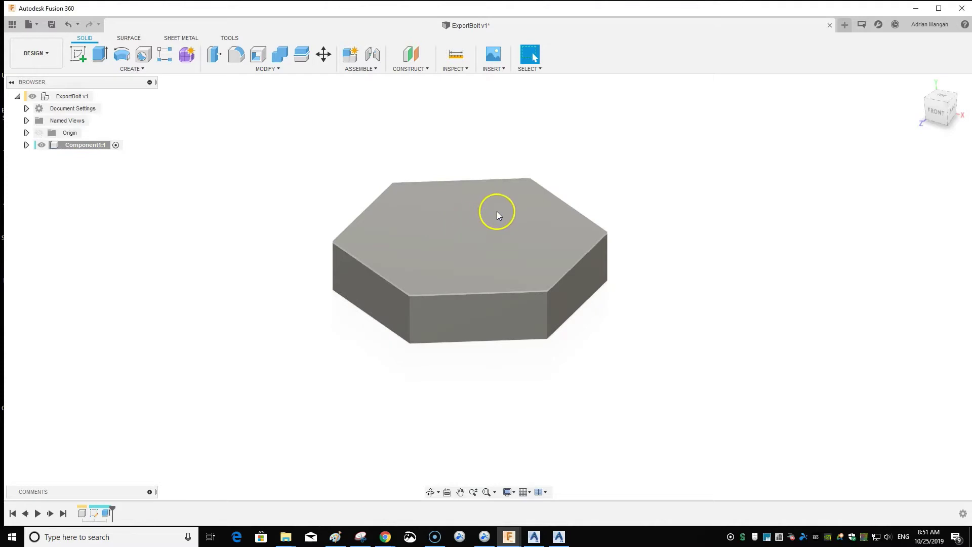
- Sketch a 3 in diameter circle centred on the origin on the hexagonal head's upper face
middle_click_drag(497, 211, 479, 243, "shift")
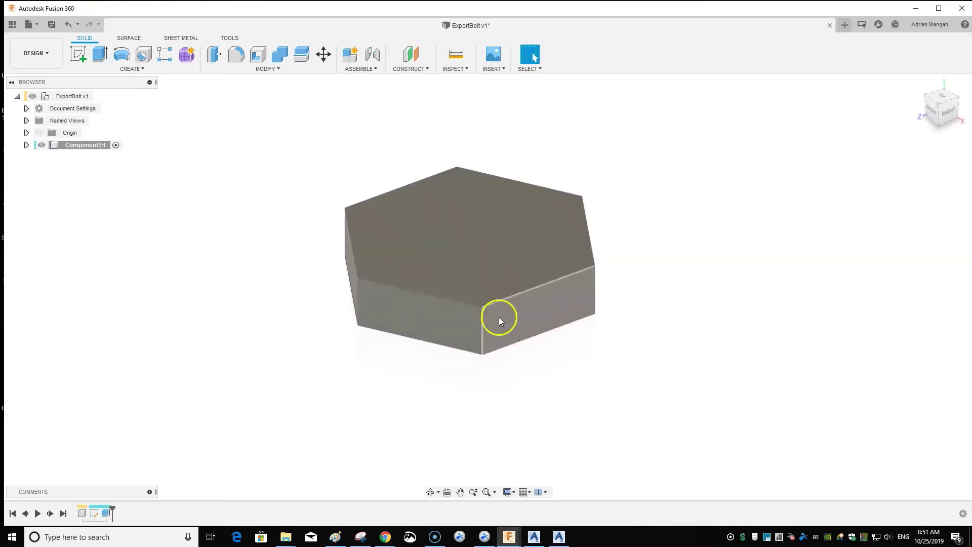
mouse_move(555, 237)
middle_mouse_down("shift")
mouse_move(562, 178)
mouse_move(561, 254)
mouse_move(541, 230)
middle_mouse_up("shift")
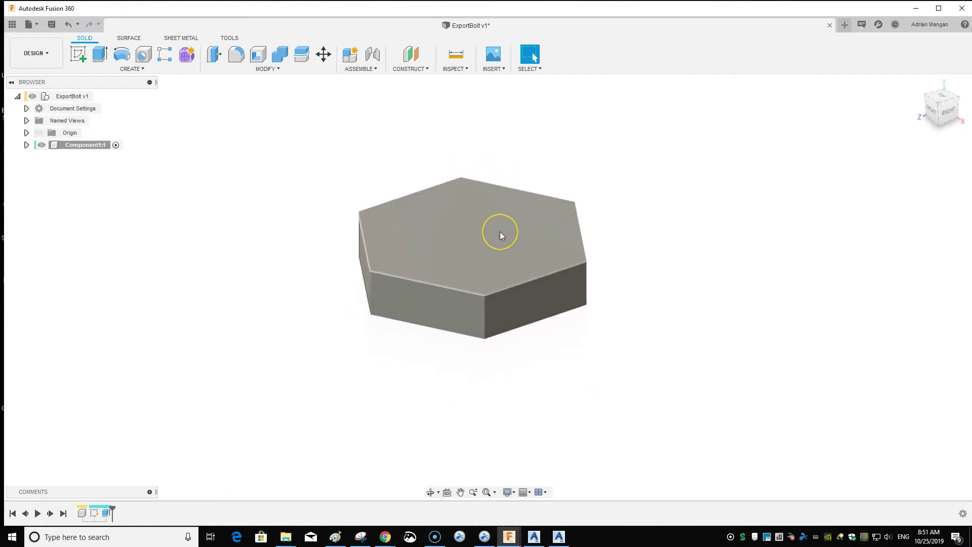
scroll(500, 235, "up", 2)
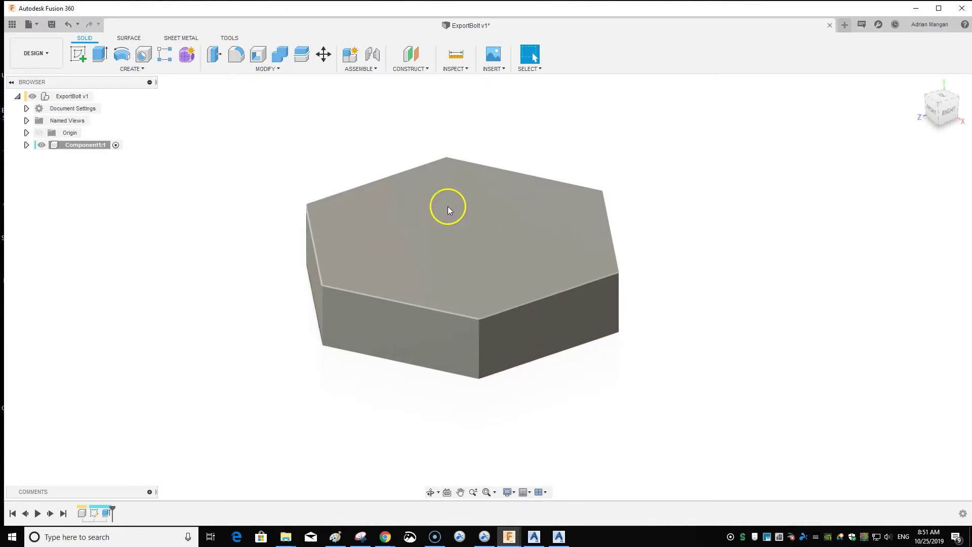
left_click(81, 54)
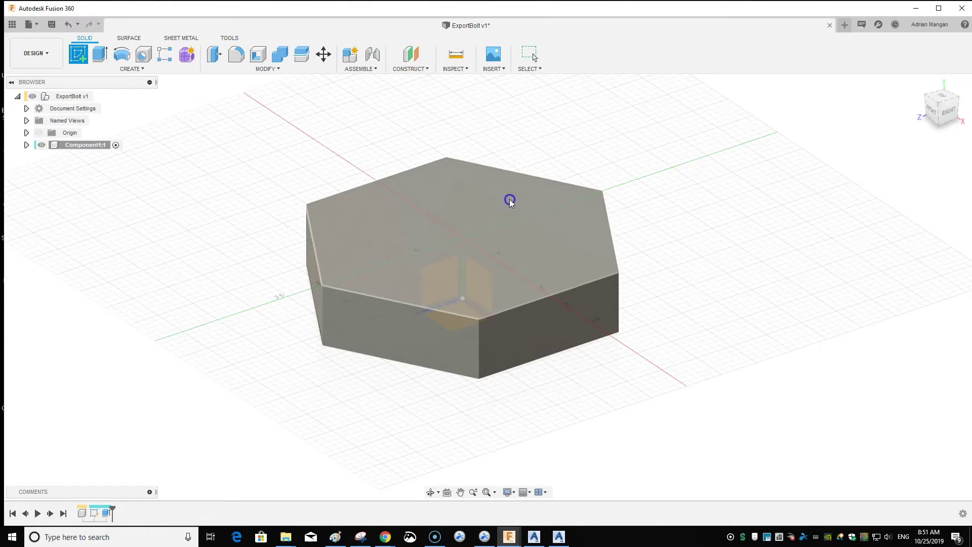
left_click(509, 199)
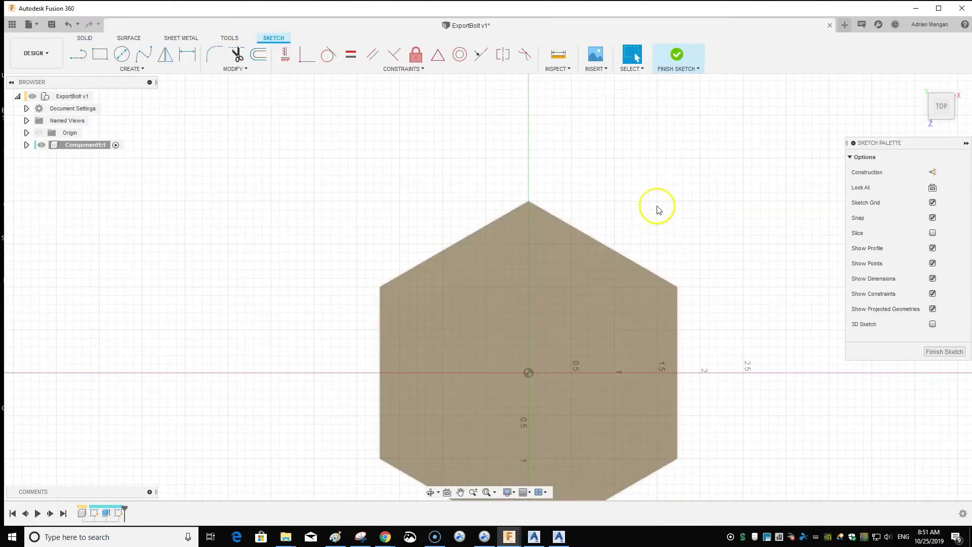
key("c")
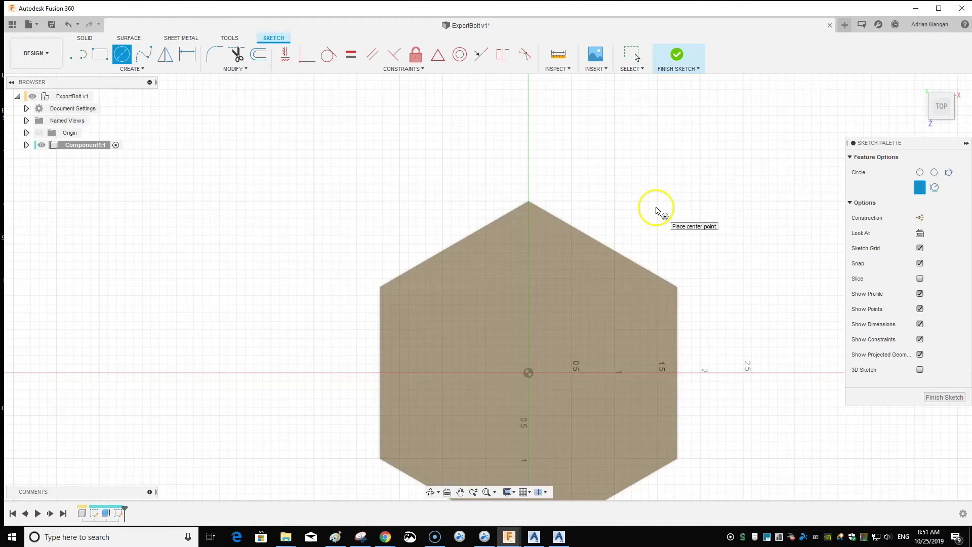
left_click(529, 373)
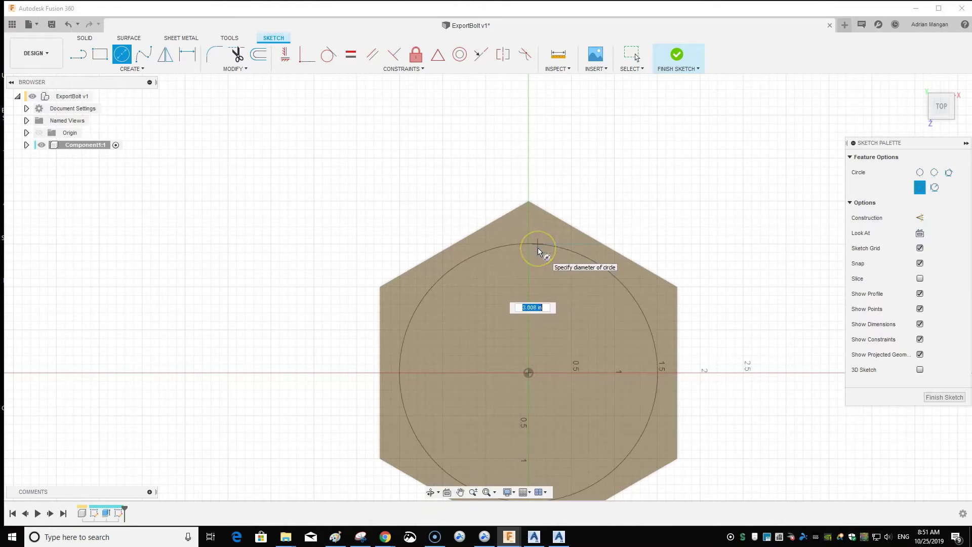
type("3")
key("Return")
key("Escape")
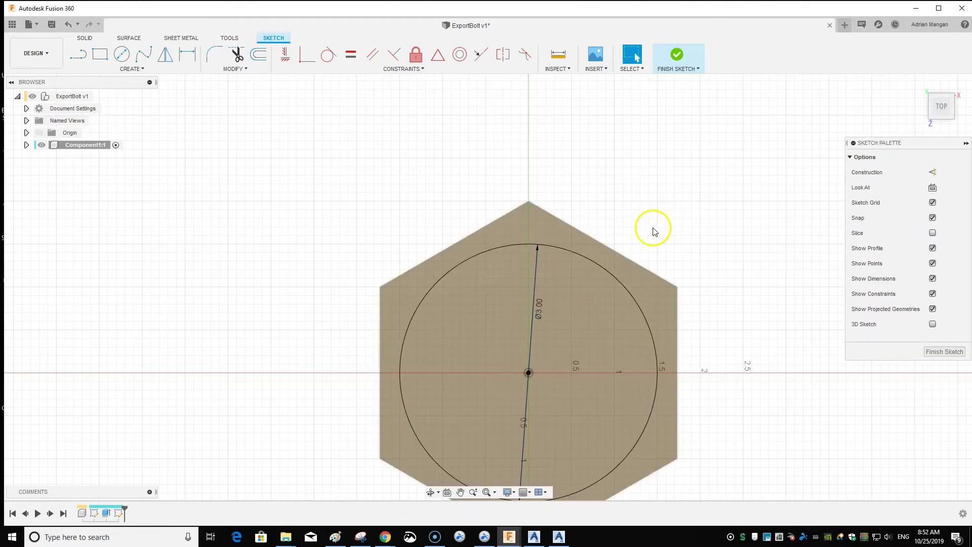
- Extrude the 3 in circle 0.1 in upward from the hexagonal head, joined to the existing body
middle_click_drag(649, 224, 618, 157)
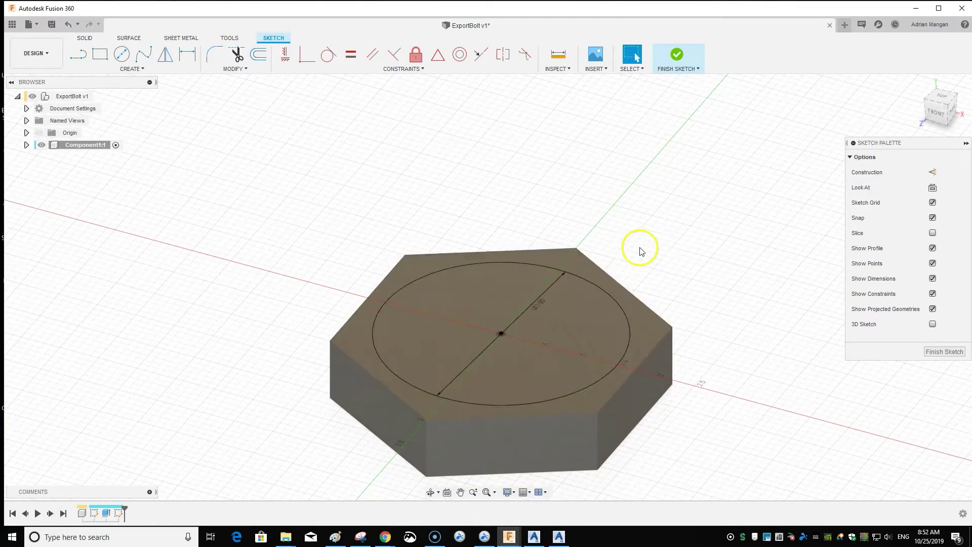
key("e")
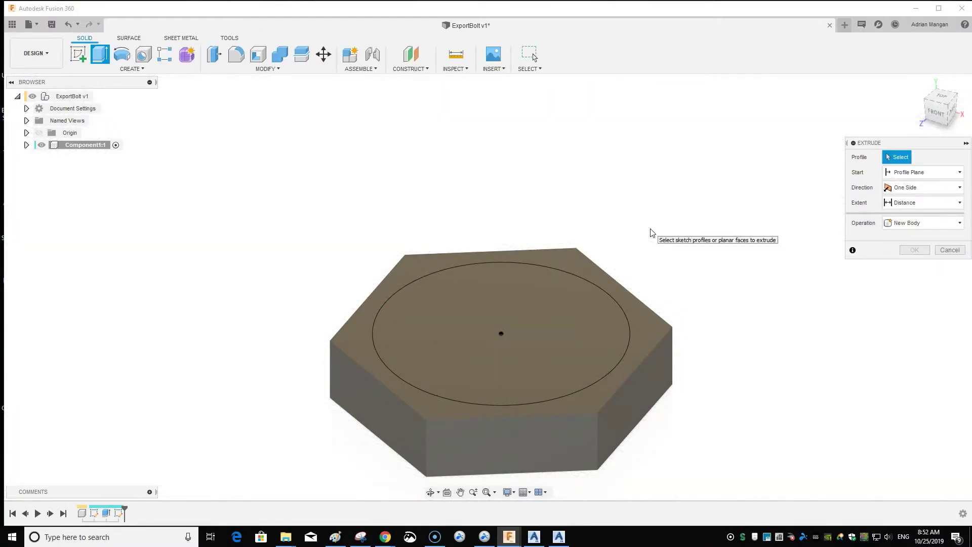
left_click(560, 301)
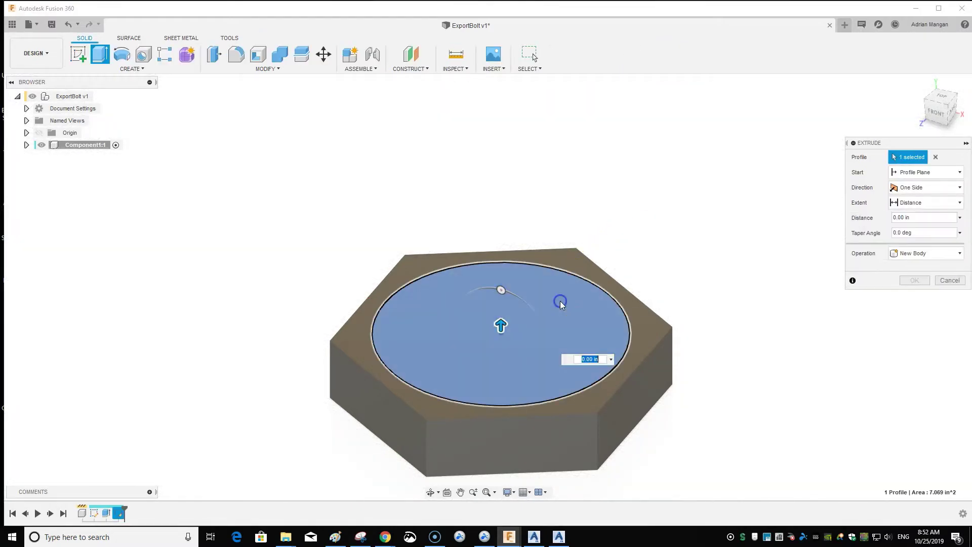
left_click_drag(501, 324, 501, 267)
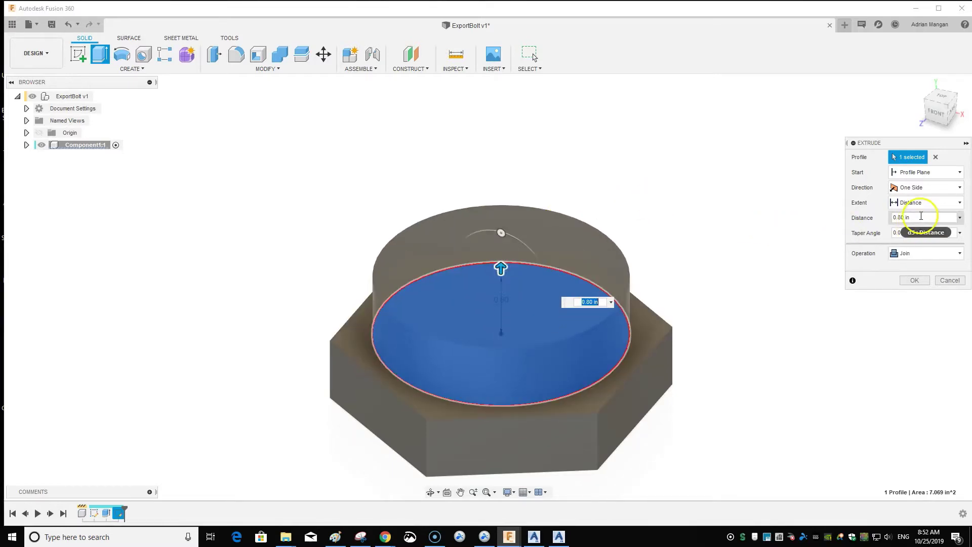
left_click(878, 217)
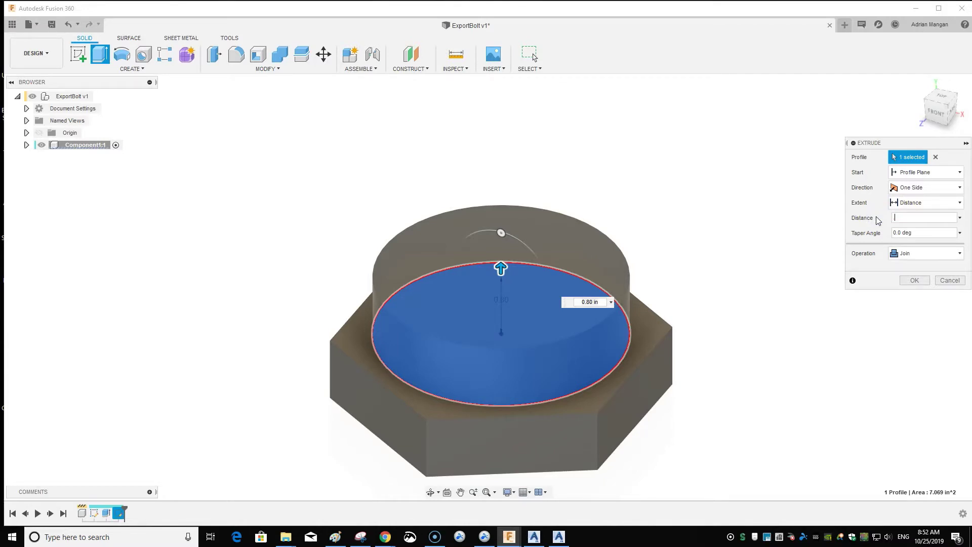
type(".05")
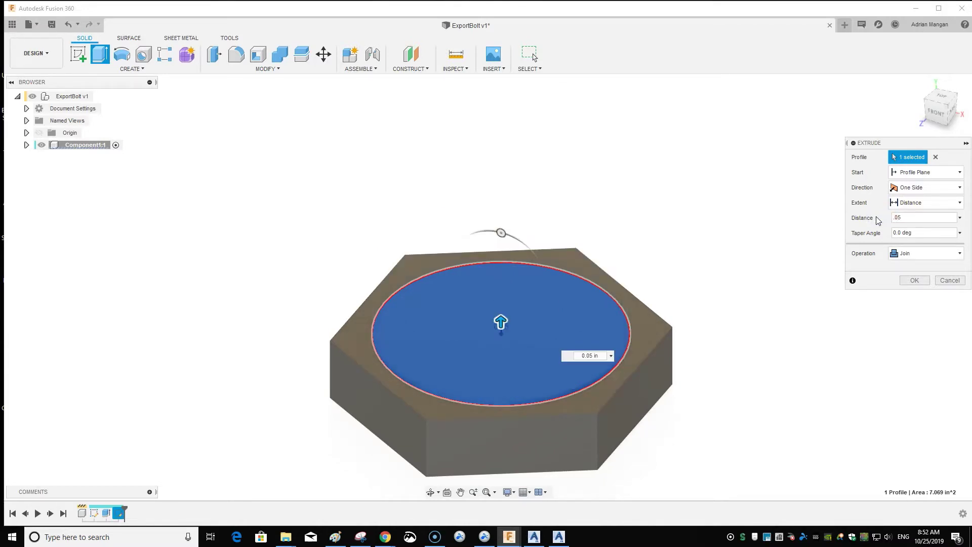
left_click(910, 217)
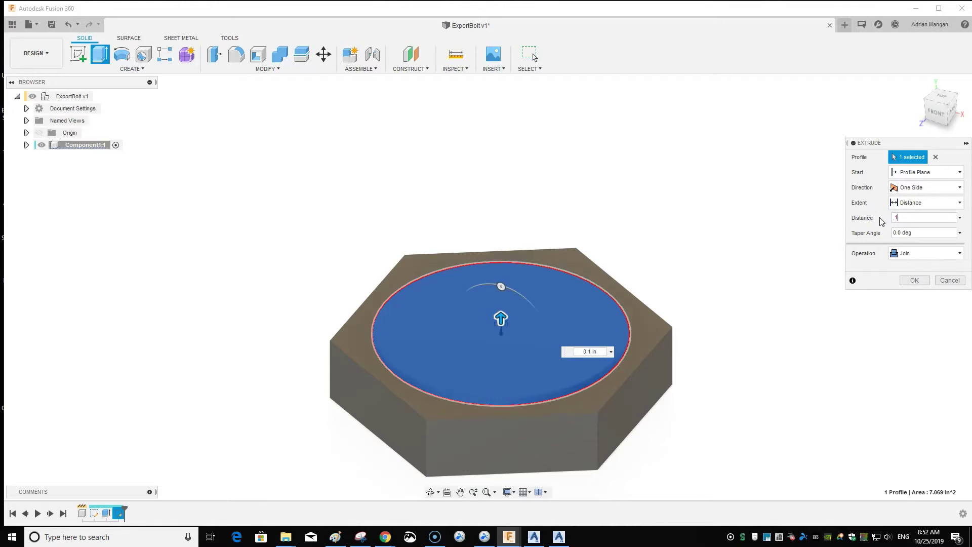
left_click(608, 381)
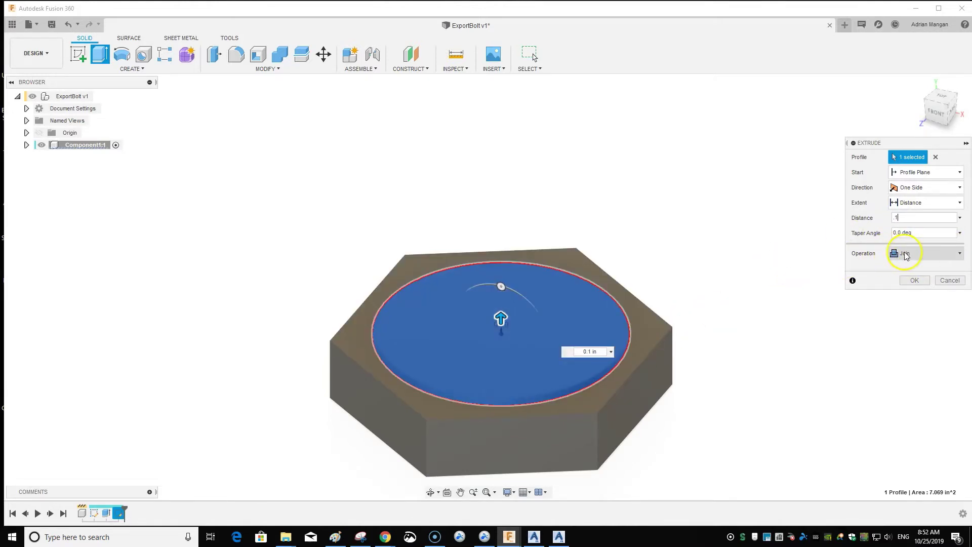
left_click(952, 255)
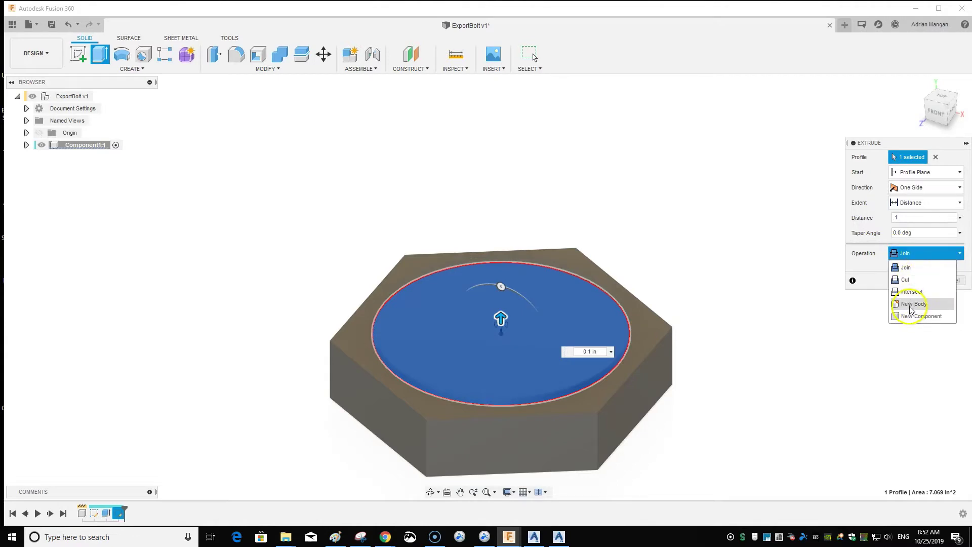
left_click(925, 266)
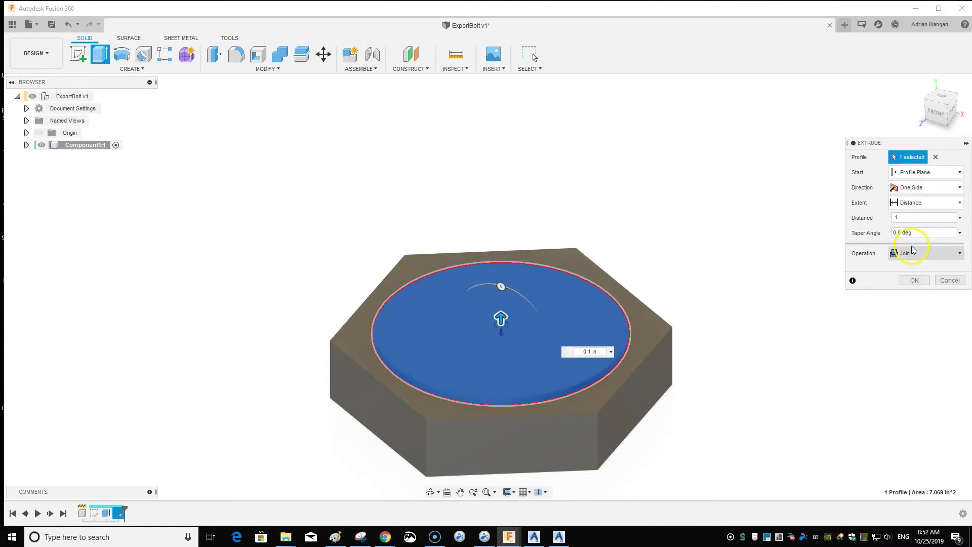
left_click(928, 278)
- Sketch a 2 in diameter circle centred on the origin on the raised disc's upper face, and finish the sketch
middle_click_drag(714, 276, 736, 260, "shift")
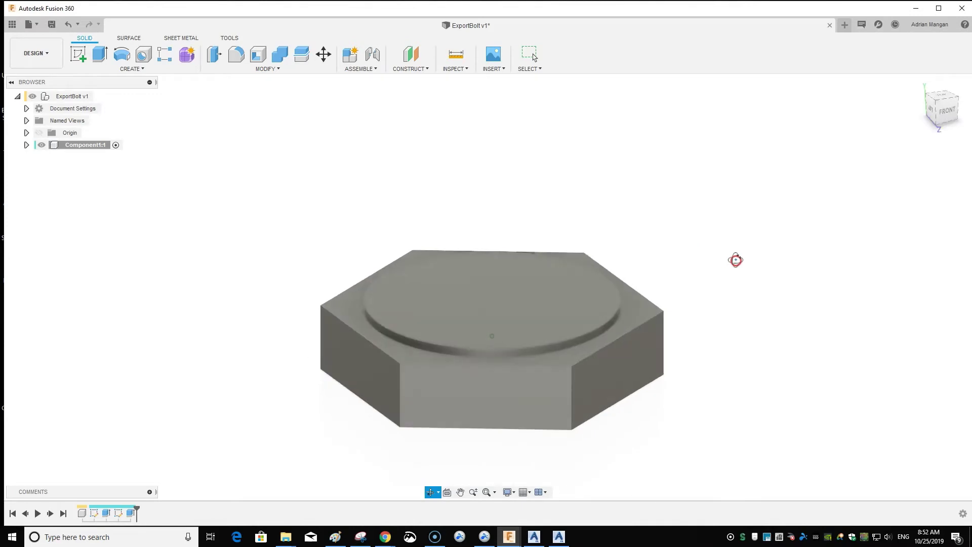
key("Escape")
middle_click_drag(684, 277, 630, 265, "shift")
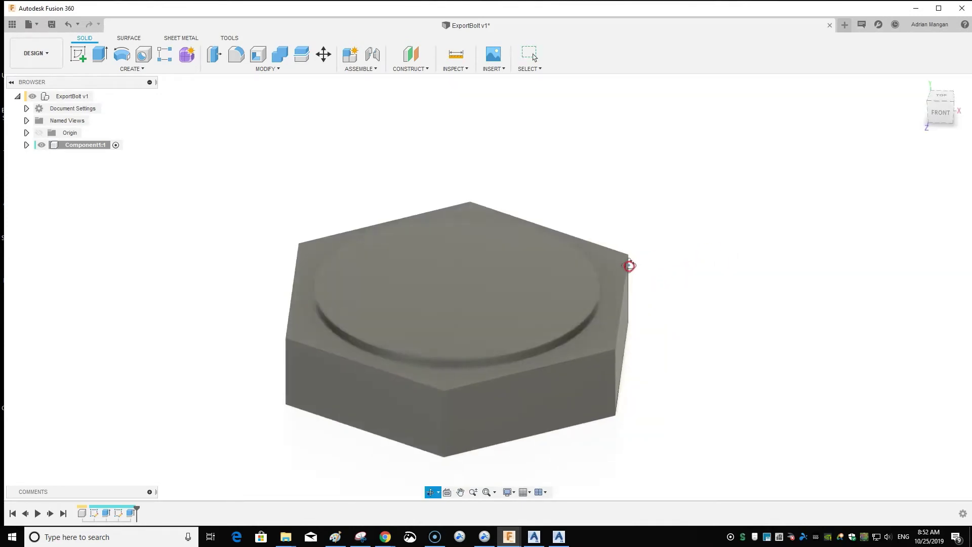
left_click(78, 55)
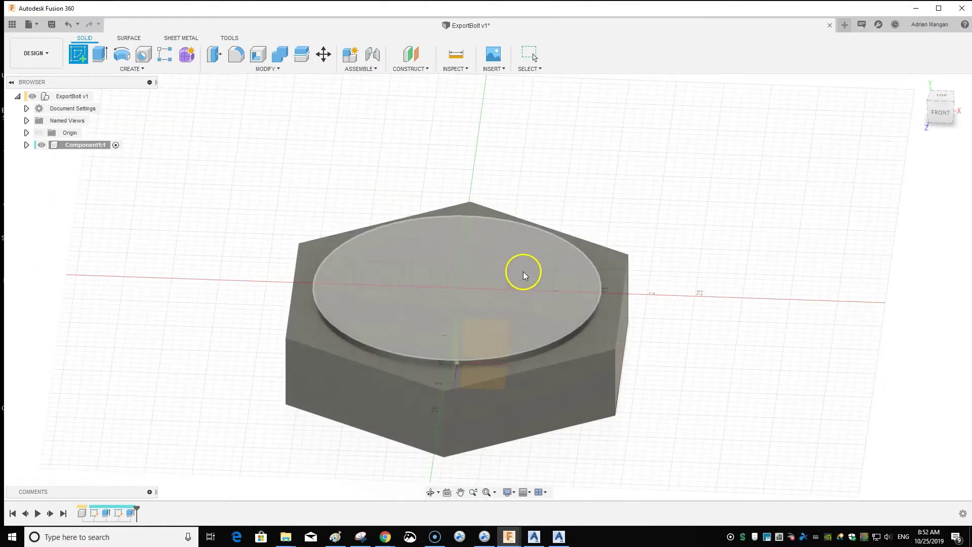
left_click(523, 272)
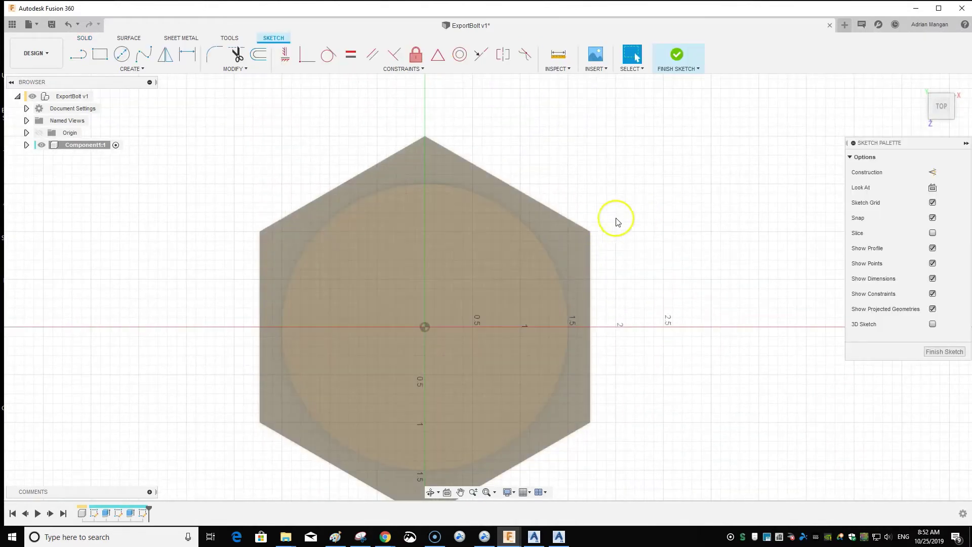
key("c")
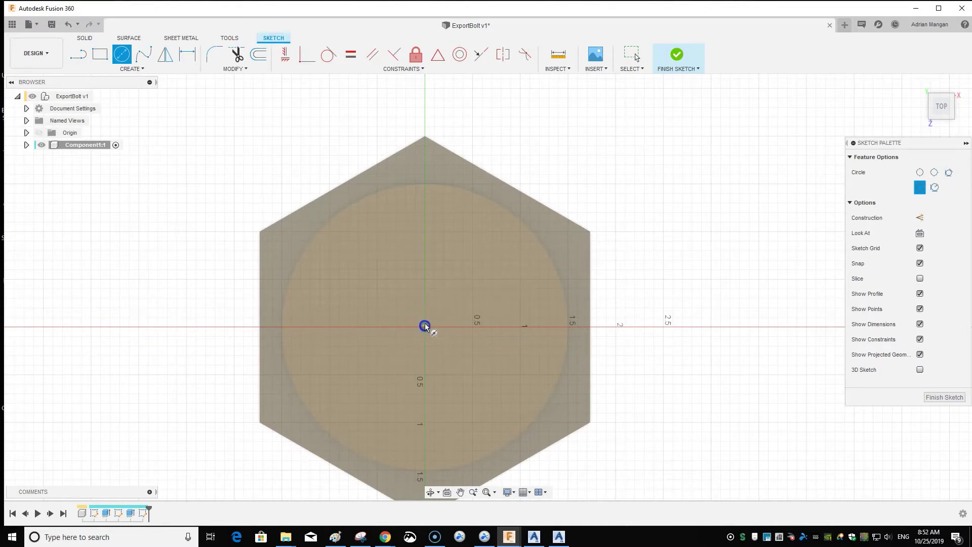
left_click_drag(425, 326, 473, 236)
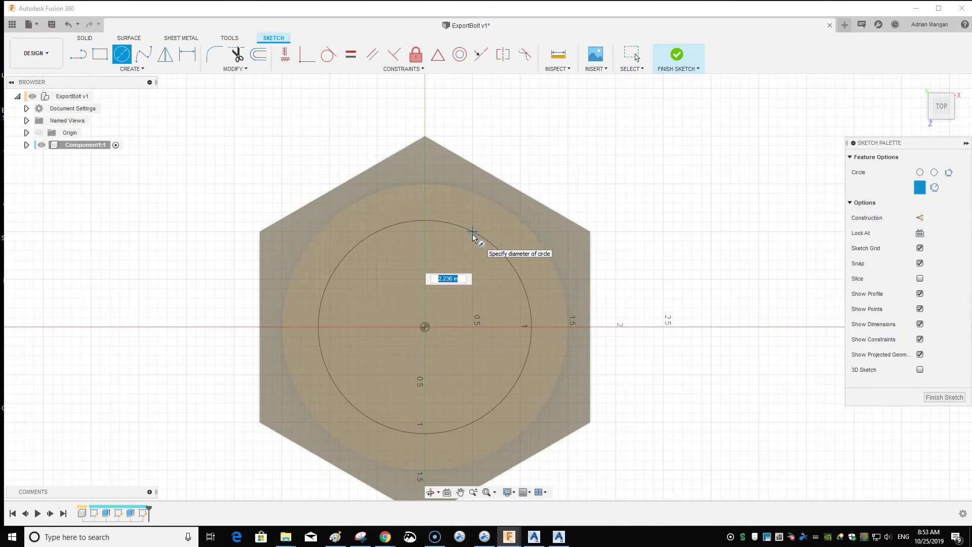
left_click(469, 242)
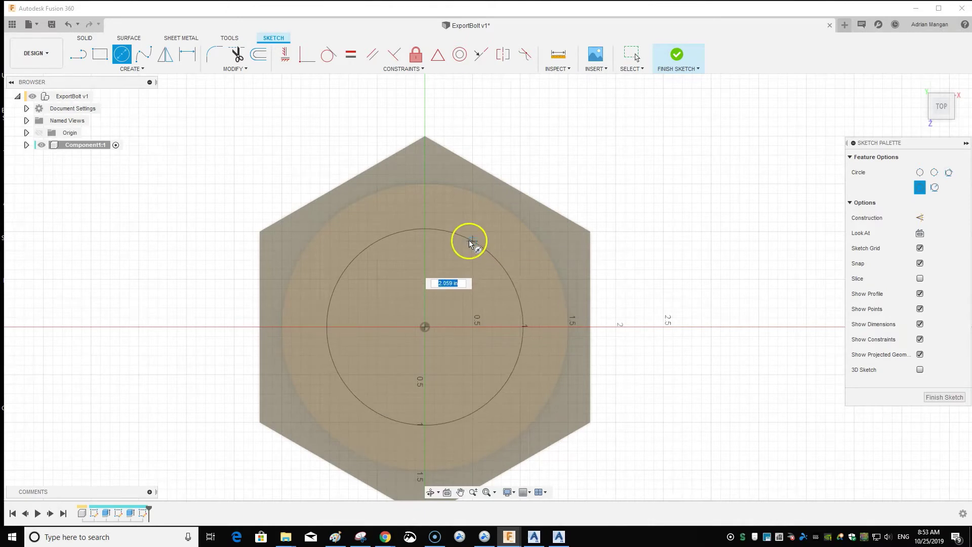
left_click_drag(470, 243, 470, 247)
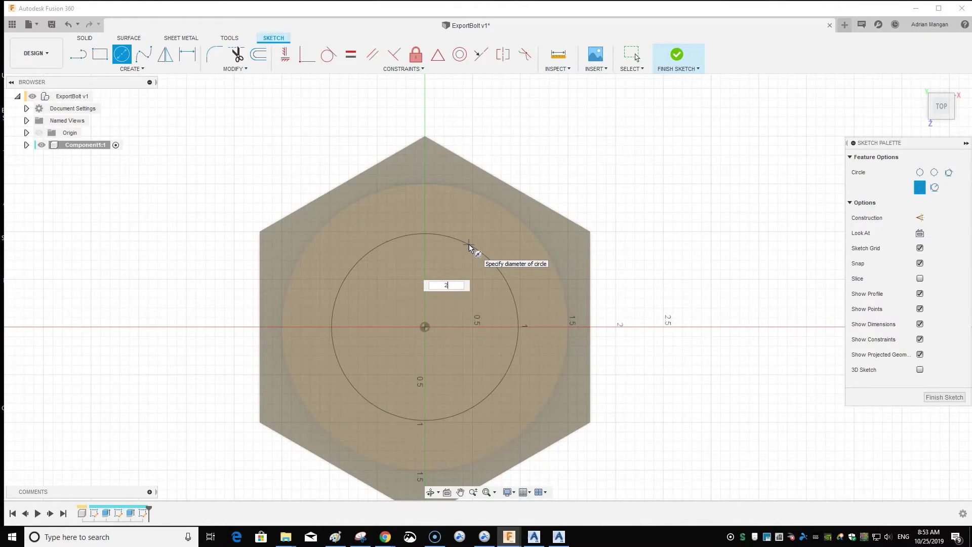
type("2")
key("Tab")
key("Return")
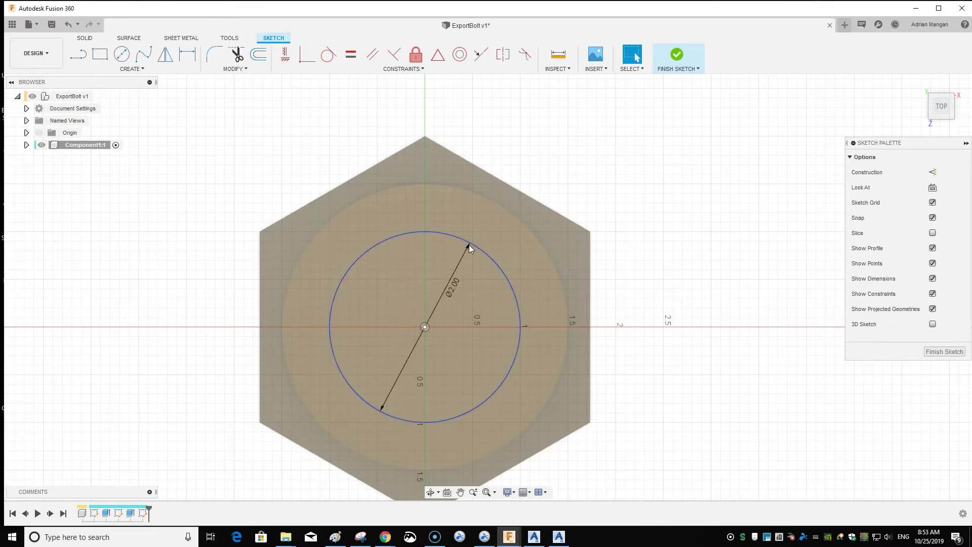
left_click(934, 352)
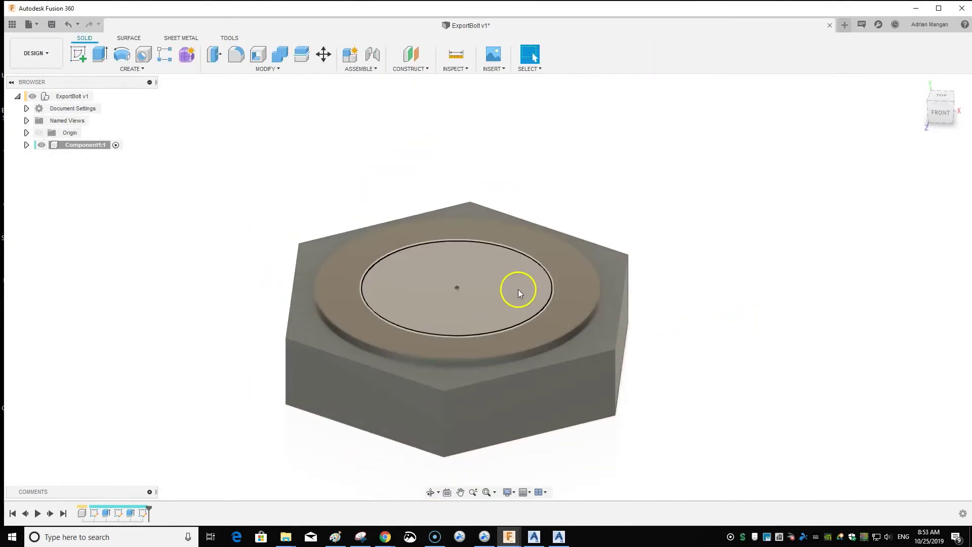
- Extrude the 2 in circle 4 in upward as the bolt's shank, joined to the existing body
key("e")
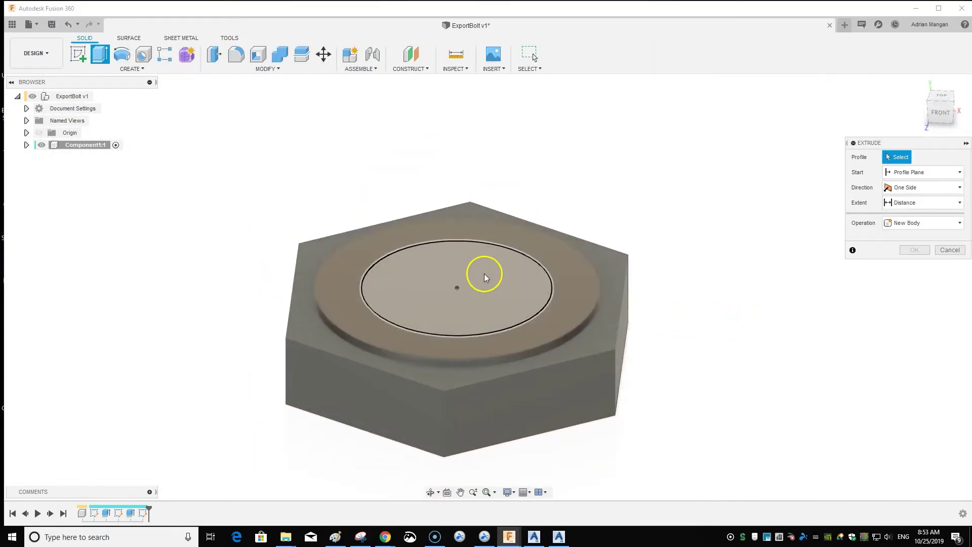
left_click(484, 275)
left_click_drag(457, 276, 454, 145)
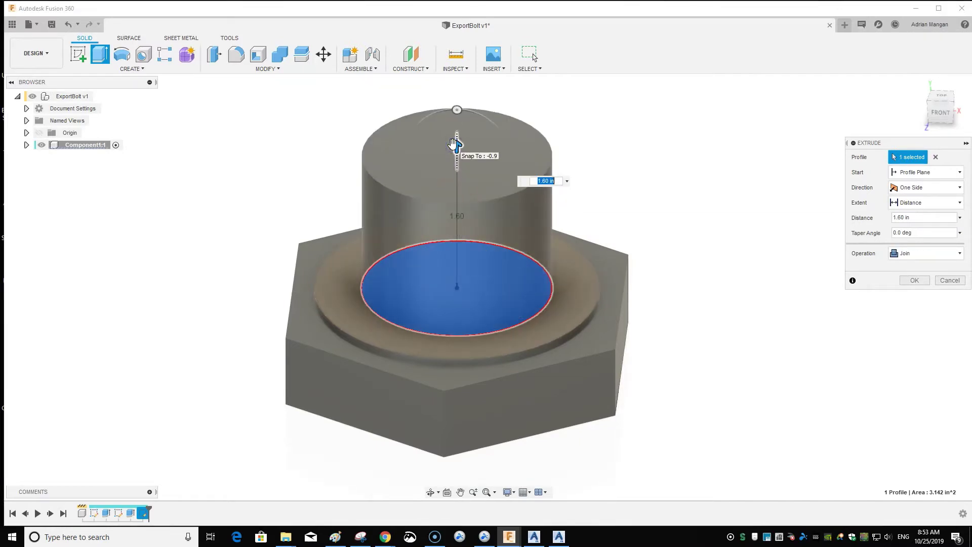
type("4")
key("Return")
- Add a full-length modeled thread to the shank: ANSI Unified Screw Threads, 2.0 in, 2-4.5 UNC, class 3A, right hand
scroll(646, 238, "up", 1)
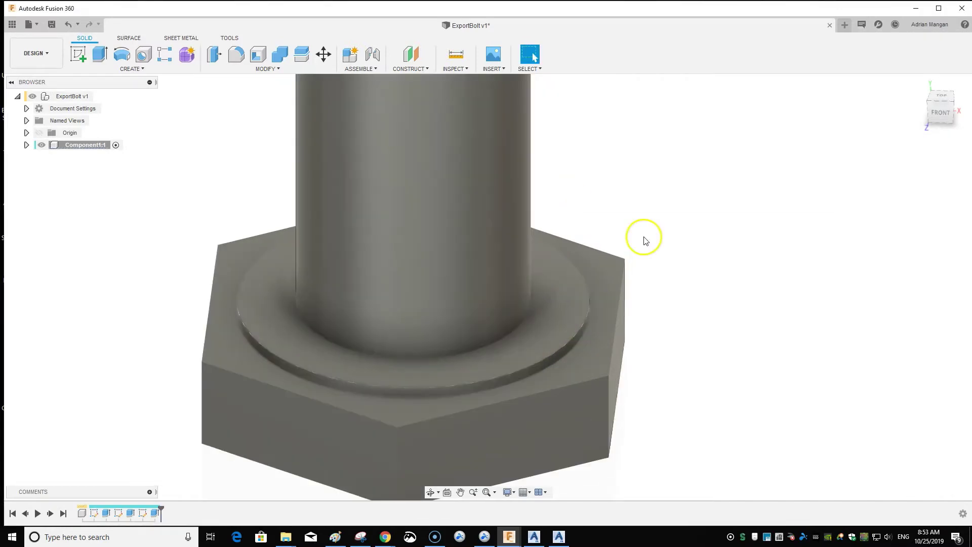
scroll(646, 237, "down", 4)
middle_click_drag(645, 236, 516, 247, "shift")
mouse_move(584, 268)
middle_mouse_down("shift")
mouse_move(588, 253)
mouse_move(573, 269)
mouse_move(590, 254)
middle_mouse_up("shift")
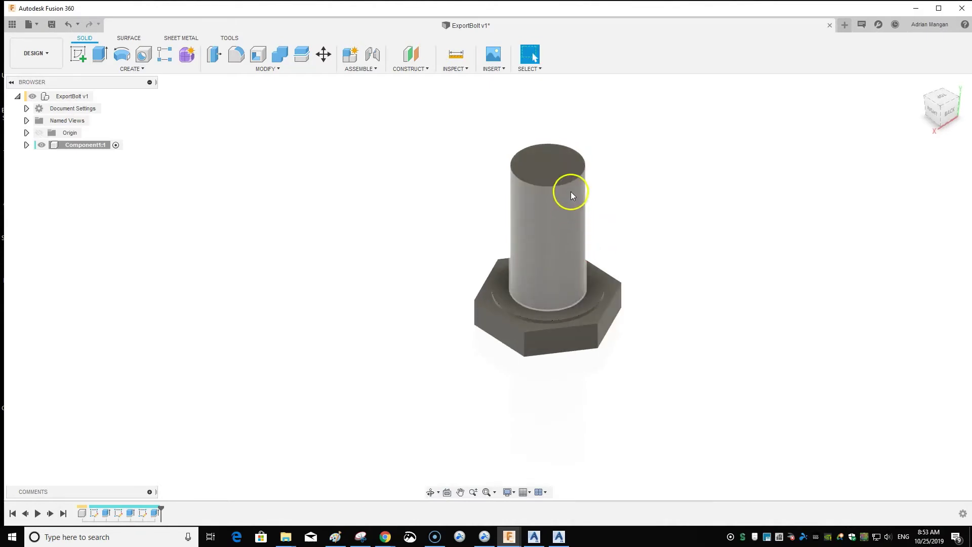
middle_click_drag(570, 192, 553, 216)
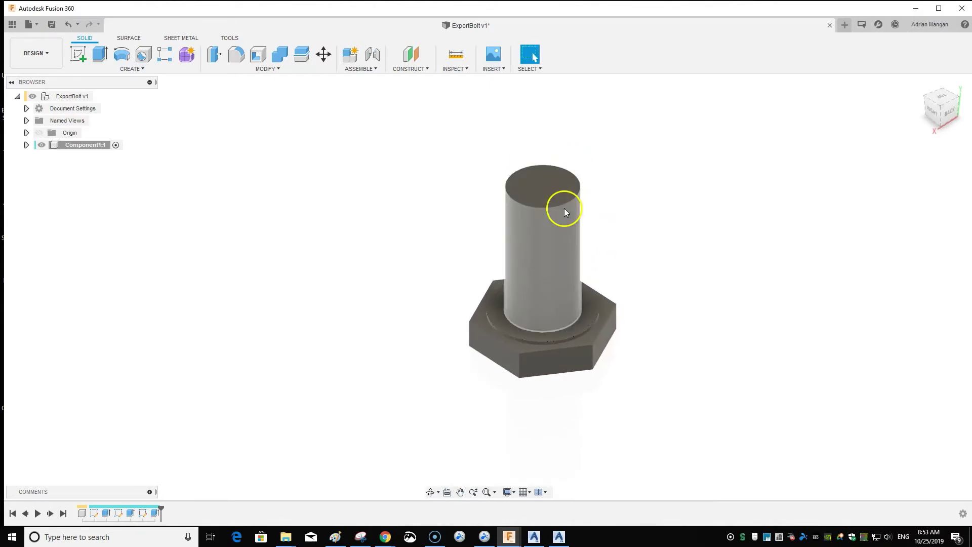
left_click(136, 69)
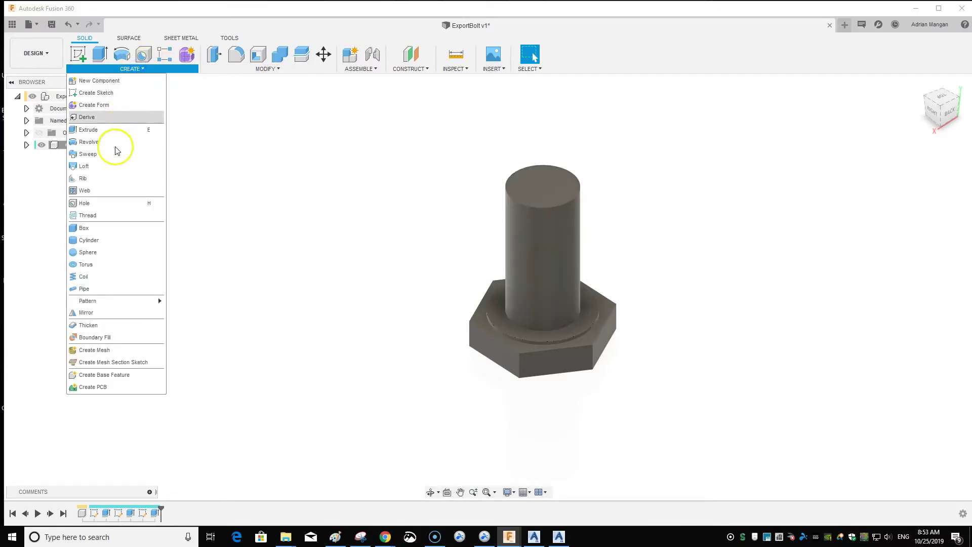
left_click(87, 215)
left_click(557, 256)
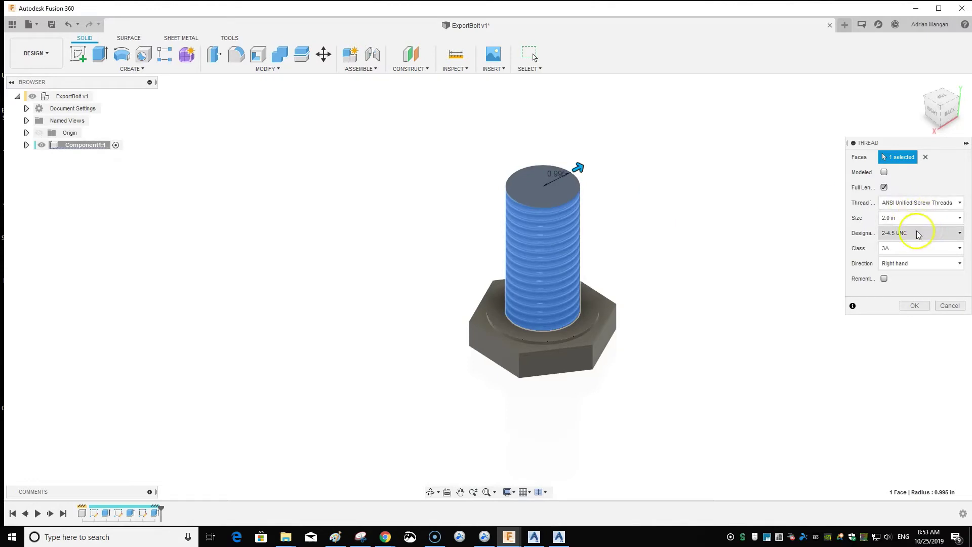
left_click(960, 203)
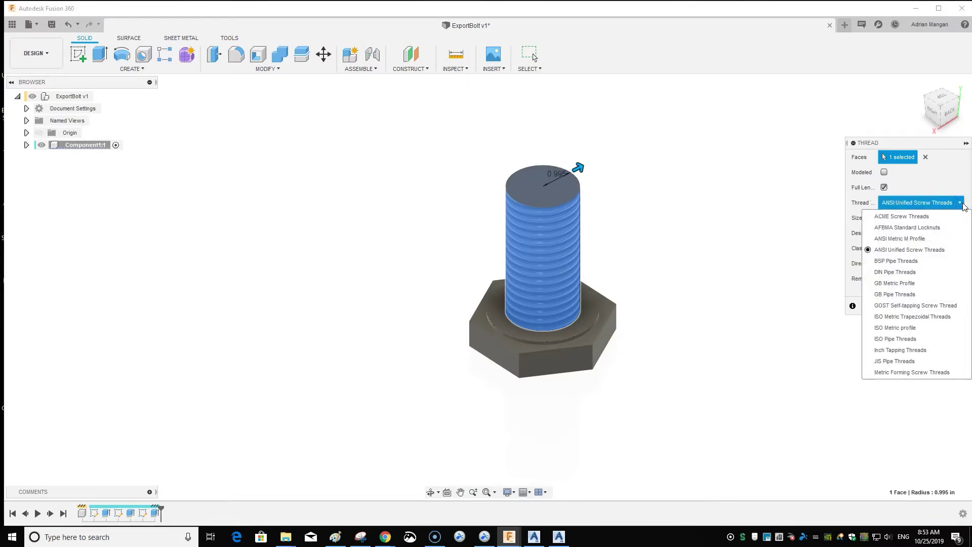
left_click(962, 203)
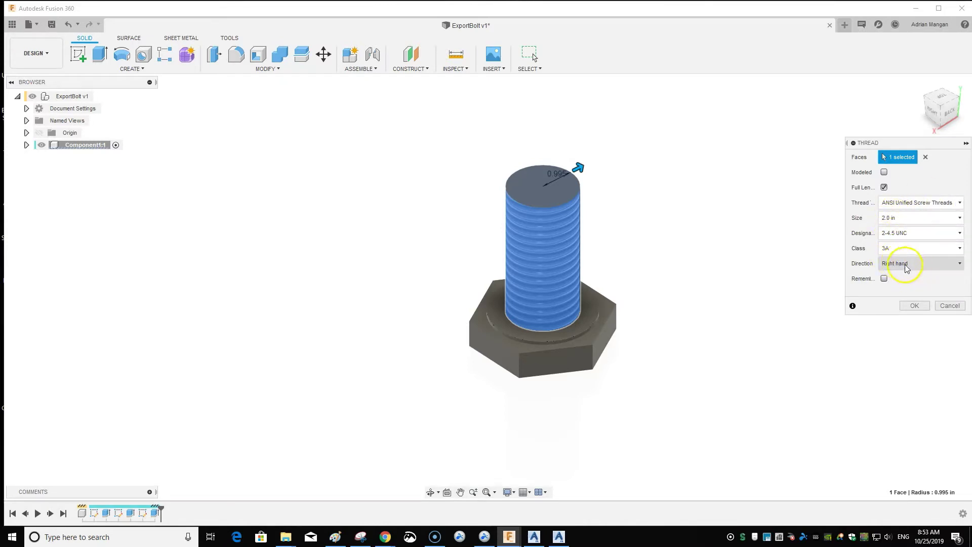
left_click(885, 172)
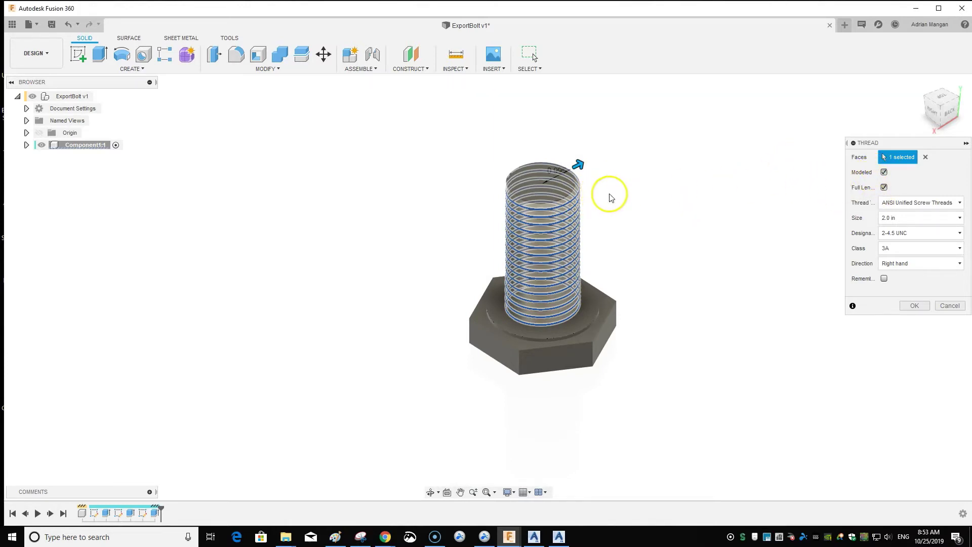
left_click(913, 306)
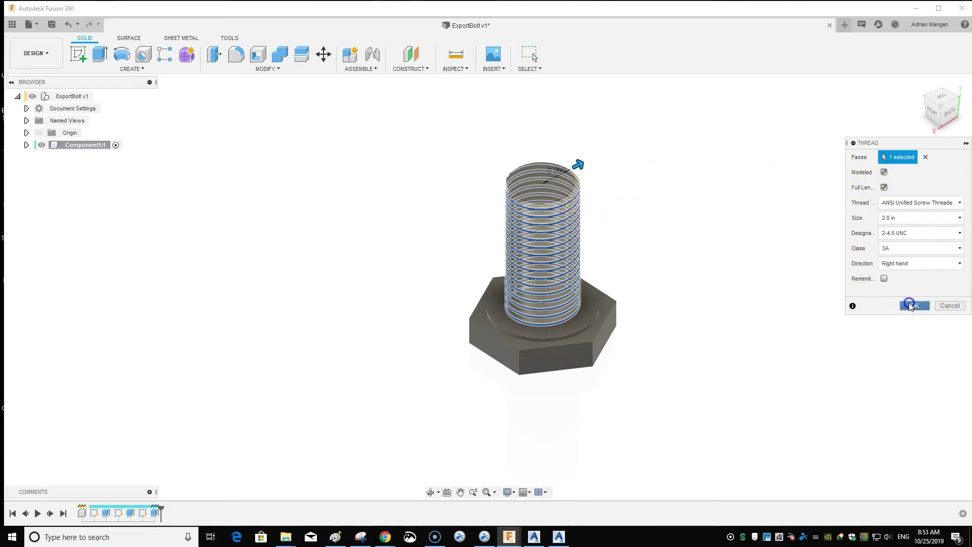
- Reopen the shank's thread feature from the design history to review its settings, and close it
middle_click_drag(575, 204, 652, 176, "shift")
middle_click_drag(594, 191, 566, 247, "shift")
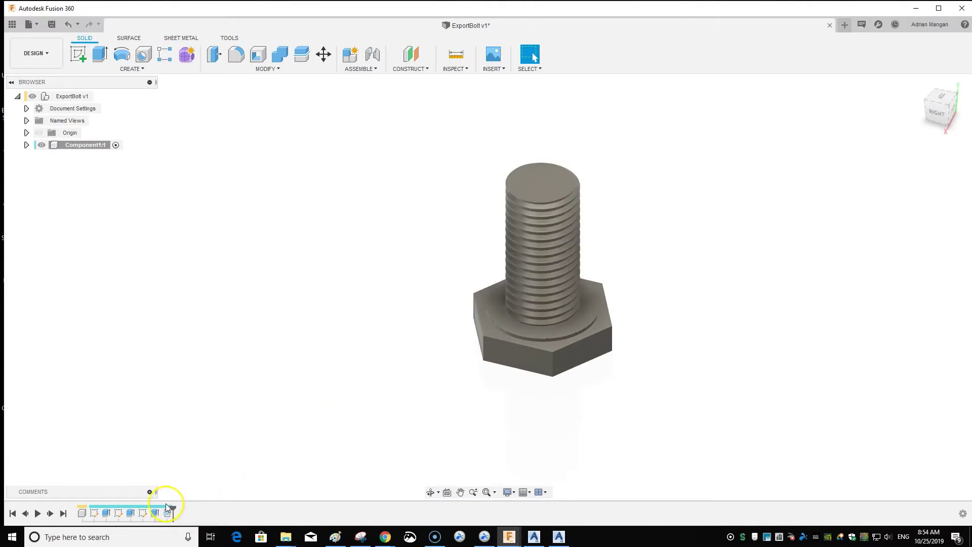
right_click(130, 515)
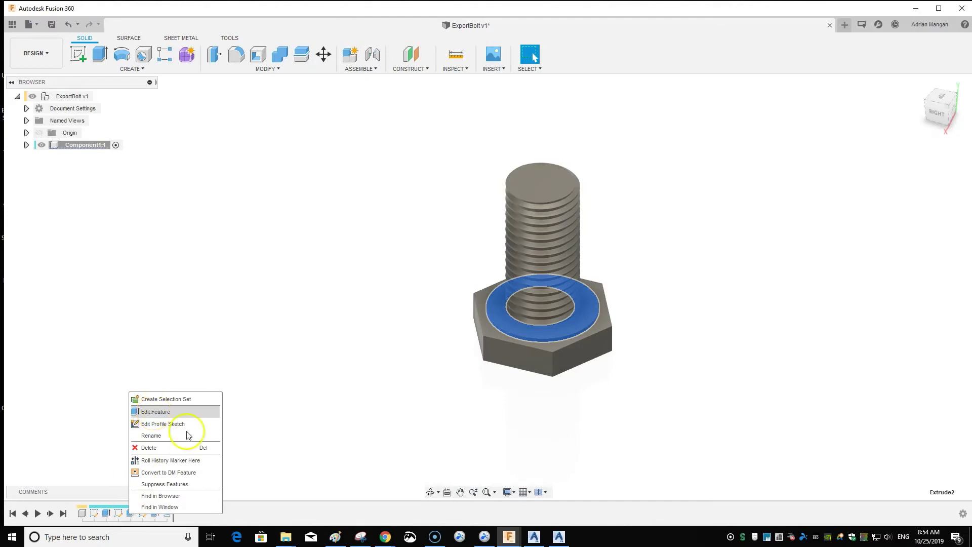
left_click(298, 466)
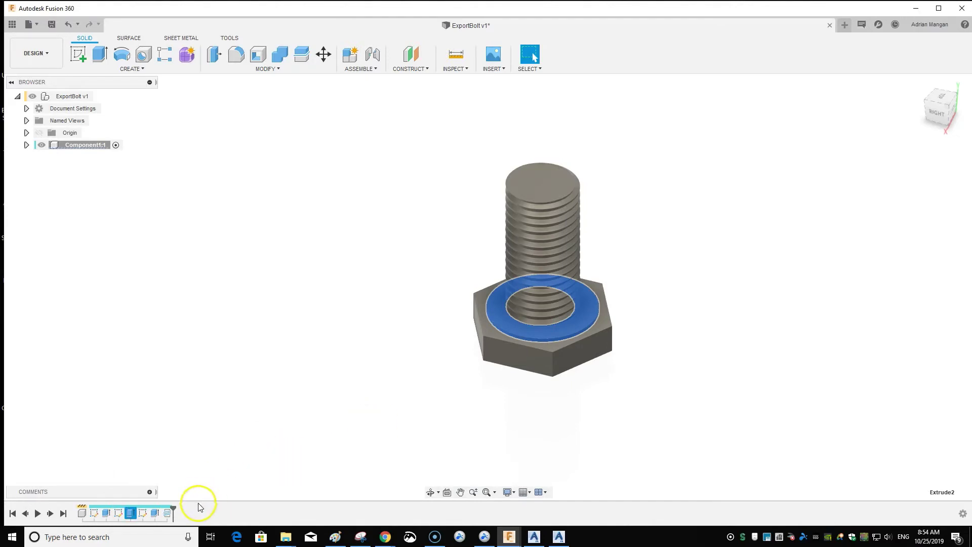
right_click(167, 514)
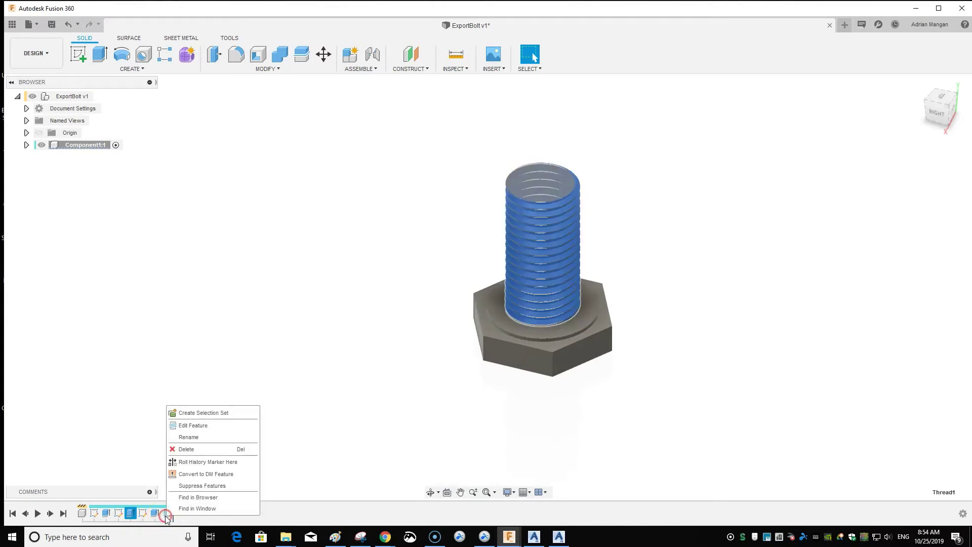
left_click(193, 426)
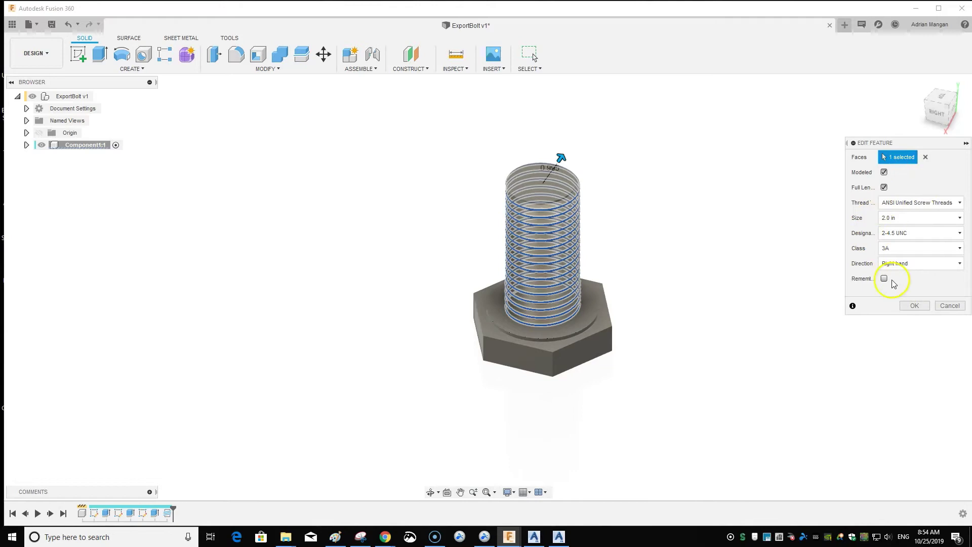
left_click(915, 305)
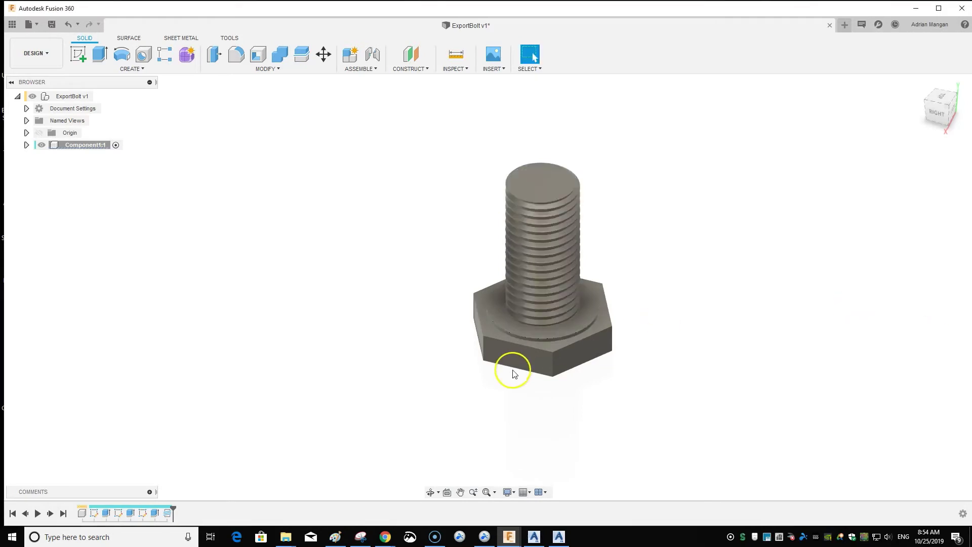
- Reopen the shank's extrusion from the design history to review its settings, and close it
left_click(151, 515)
right_click(151, 515)
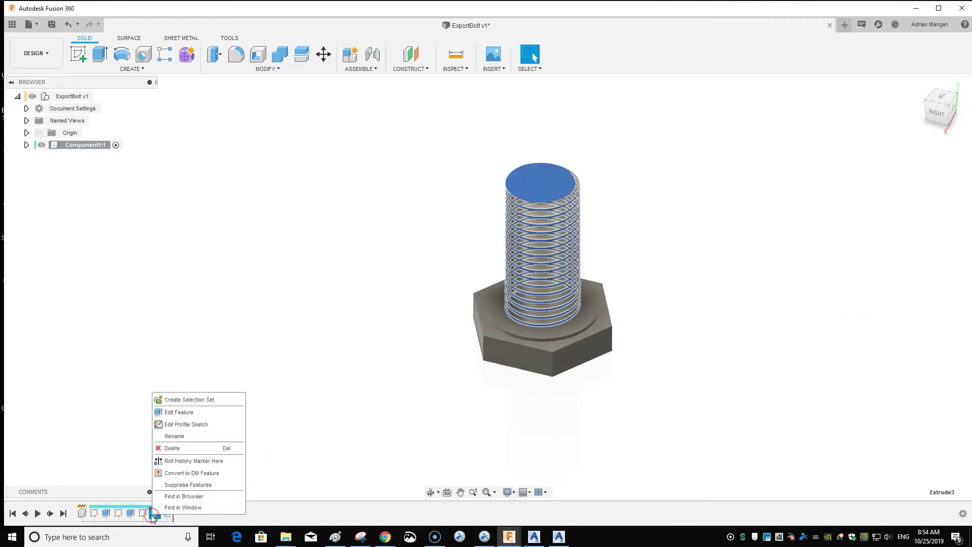
left_click(178, 412)
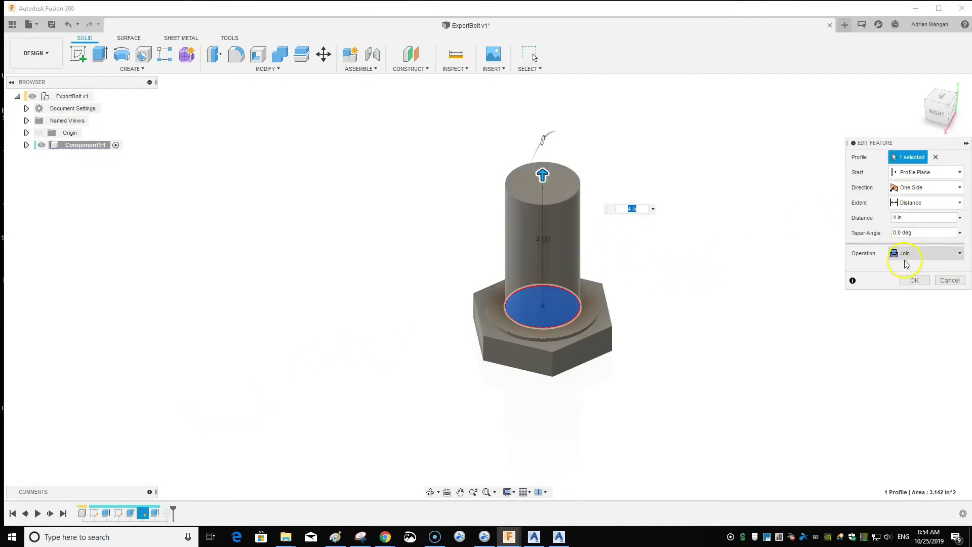
left_click(915, 280)
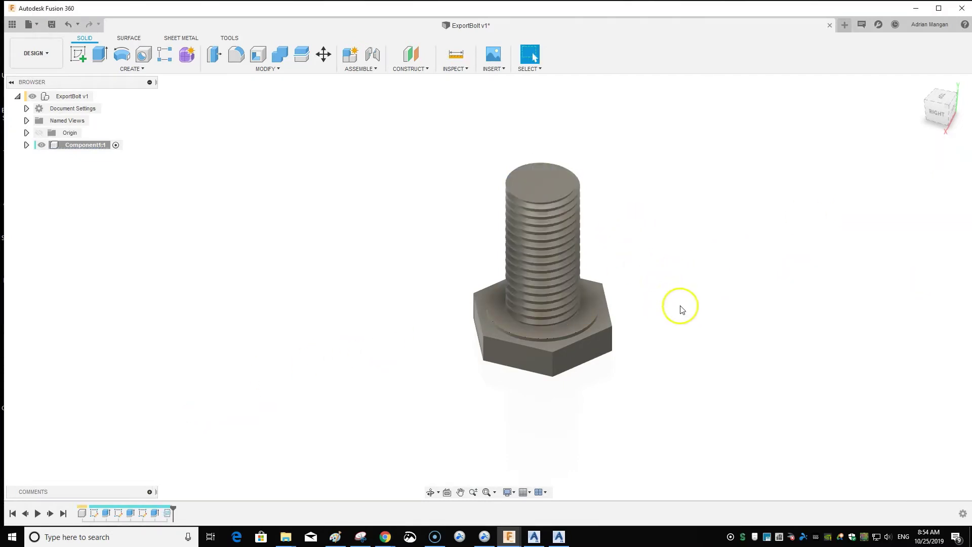
- Save the threaded bolt design as a new version with the version description v2
middle_click_drag(623, 252, 558, 268, "shift")
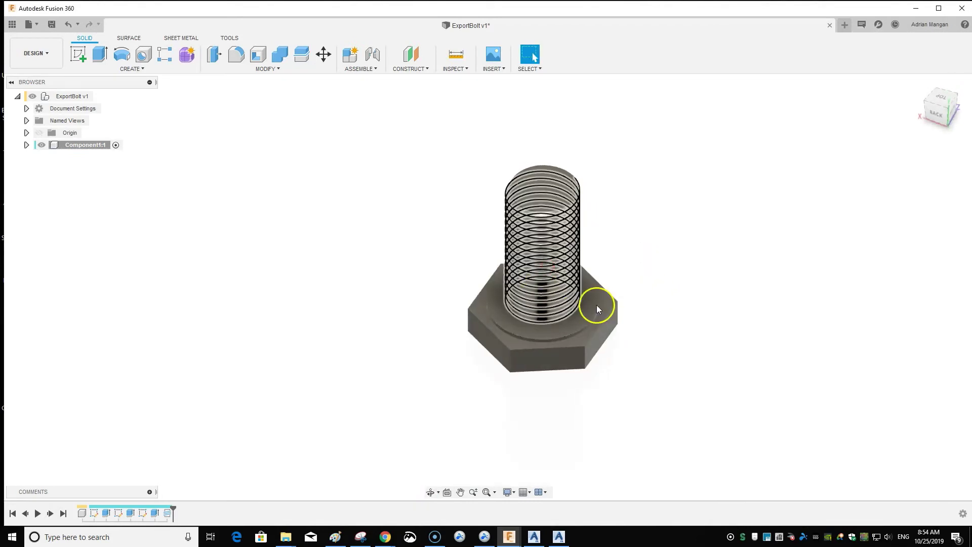
left_click(51, 25)
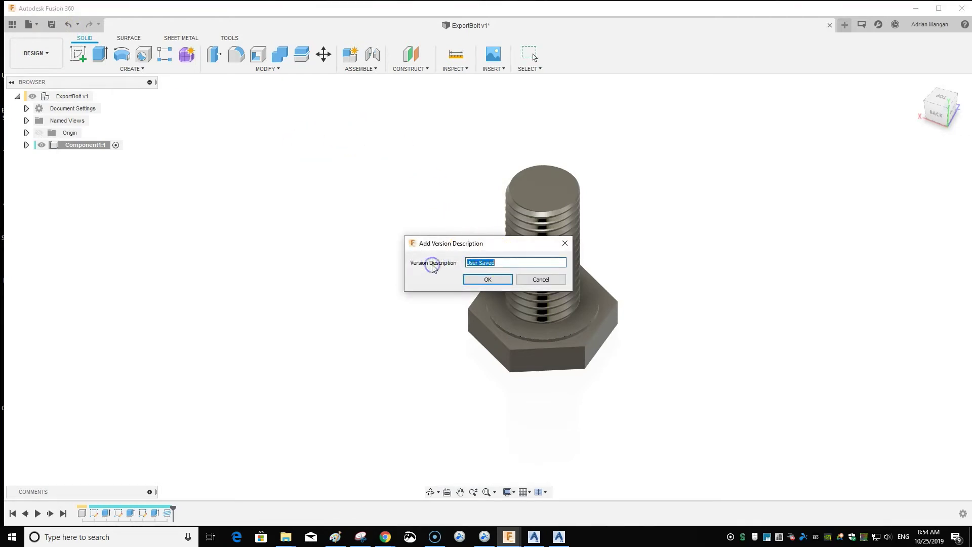
left_click(508, 278)
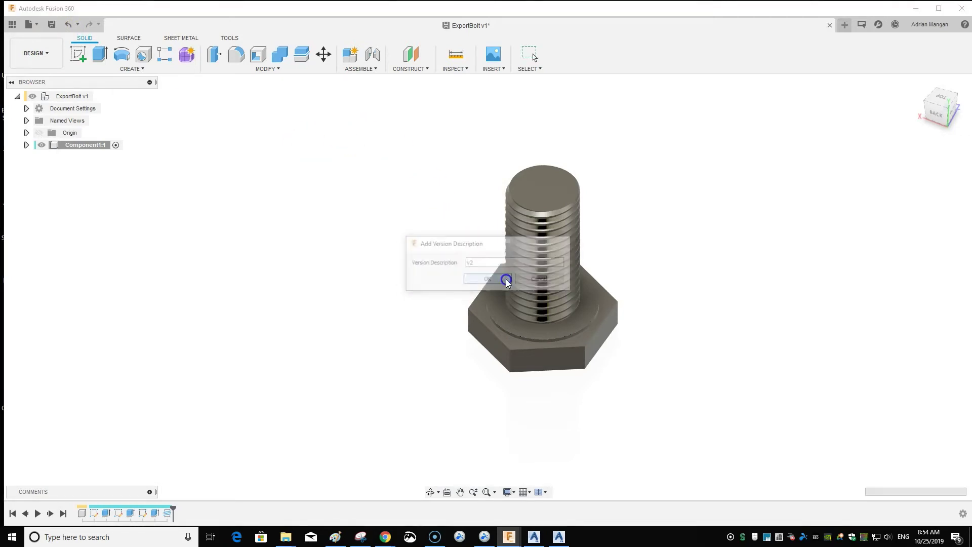
middle_click_drag(562, 225, 530, 228)
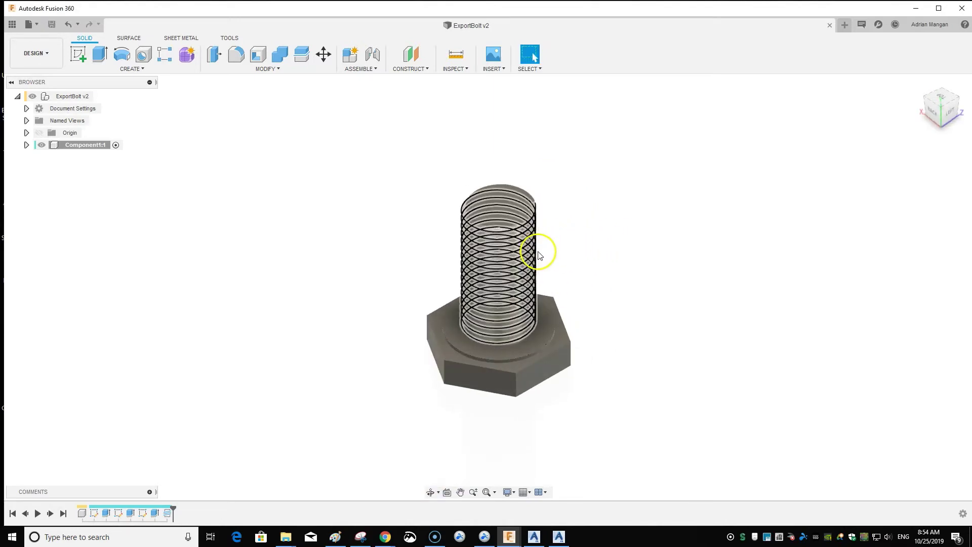
middle_click_drag(539, 251, 543, 218)
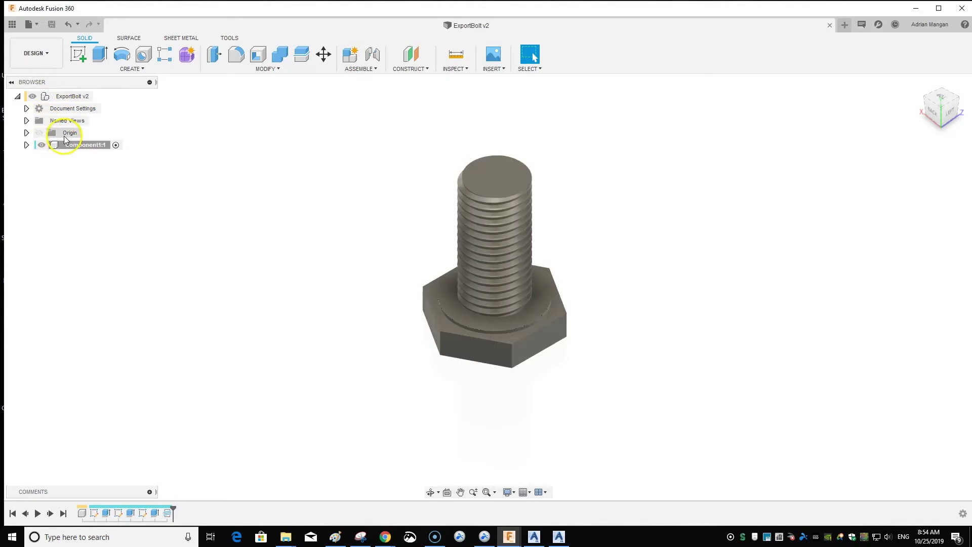
- Export the whole design to the computer as an IGES file named ExportBolt v2 in the current project folder
right_click(60, 99)
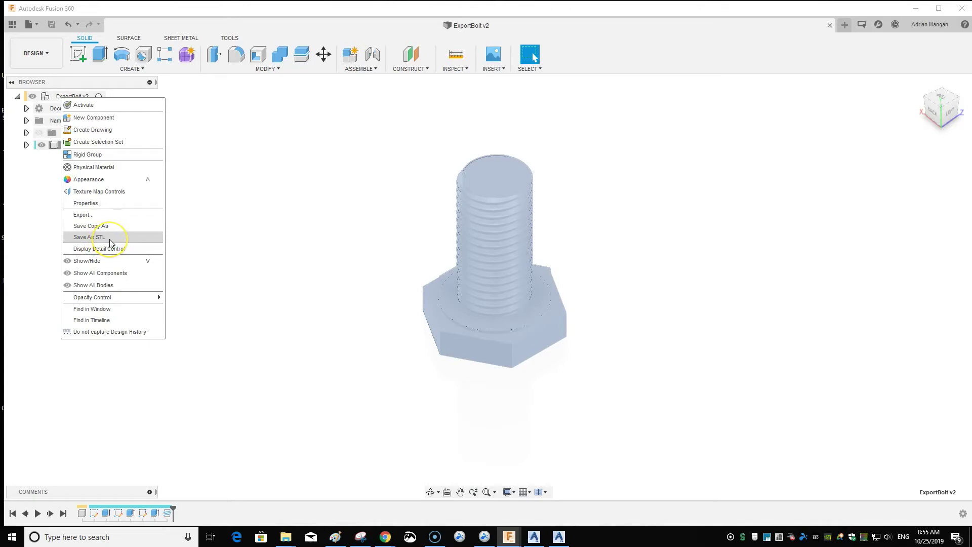
left_click(92, 216)
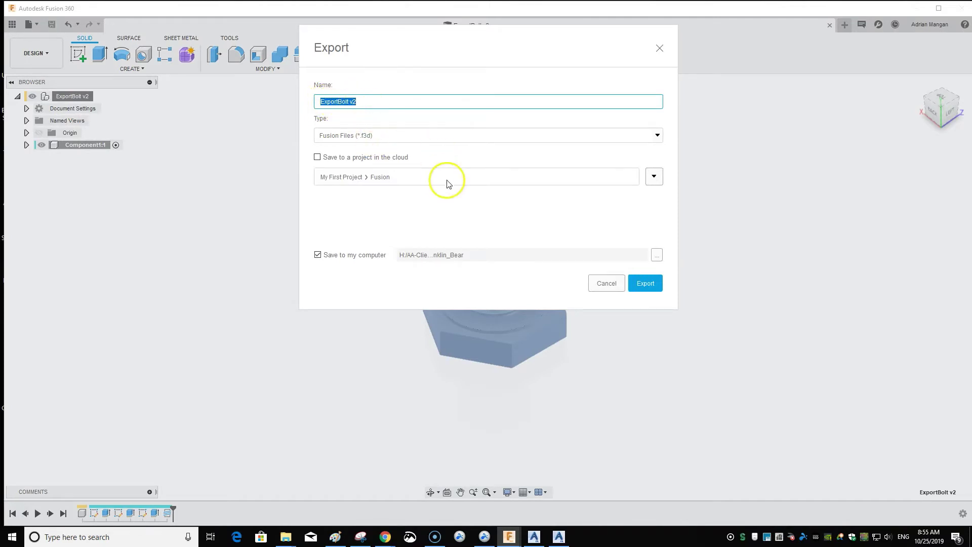
left_click(656, 257)
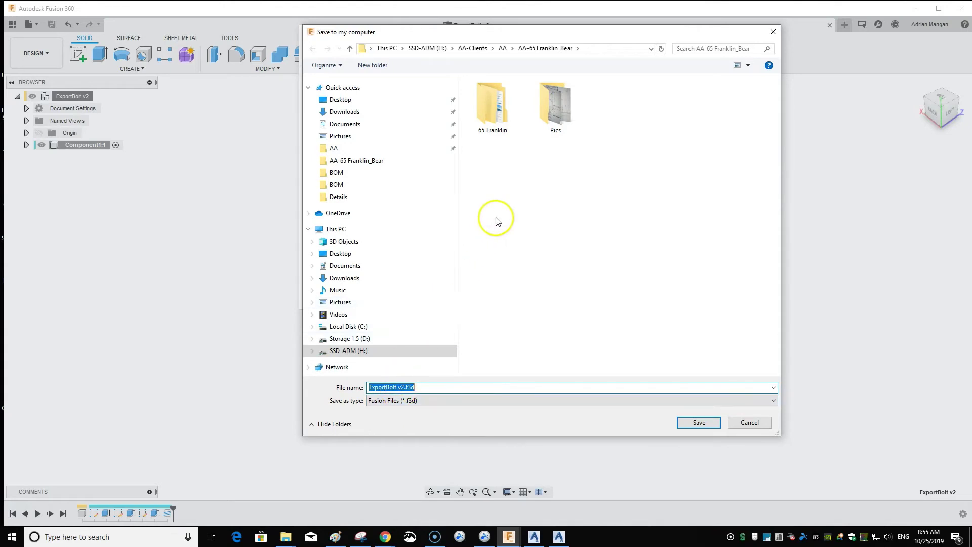
left_click(732, 423)
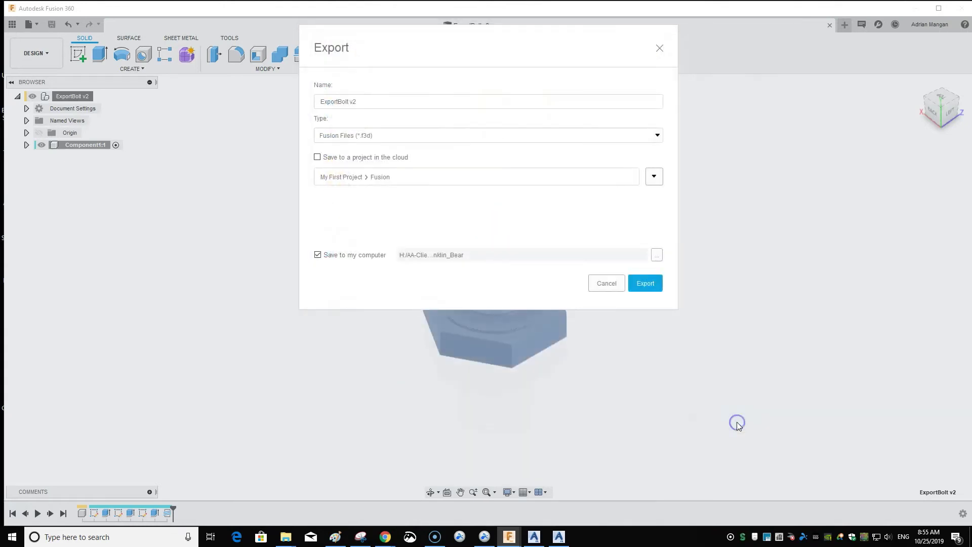
left_click(508, 136)
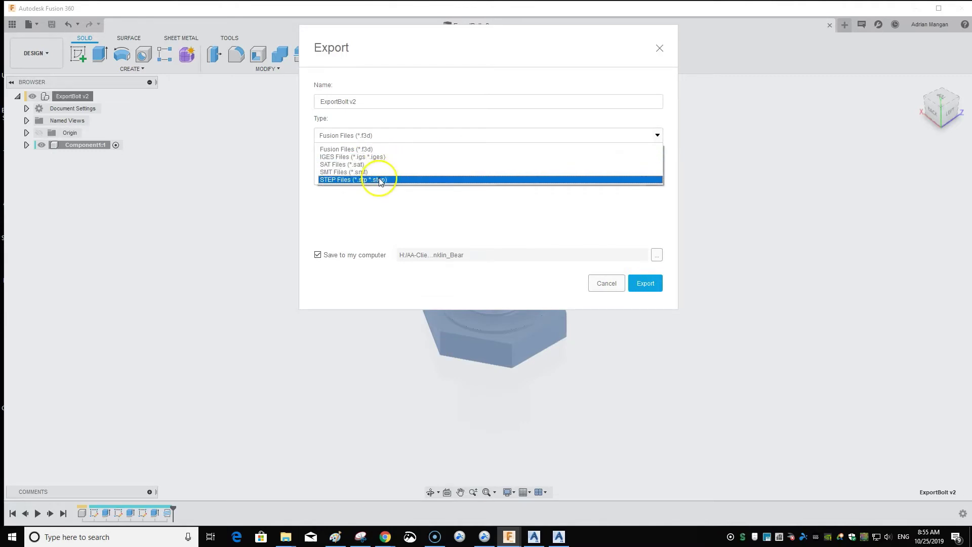
left_click(368, 157)
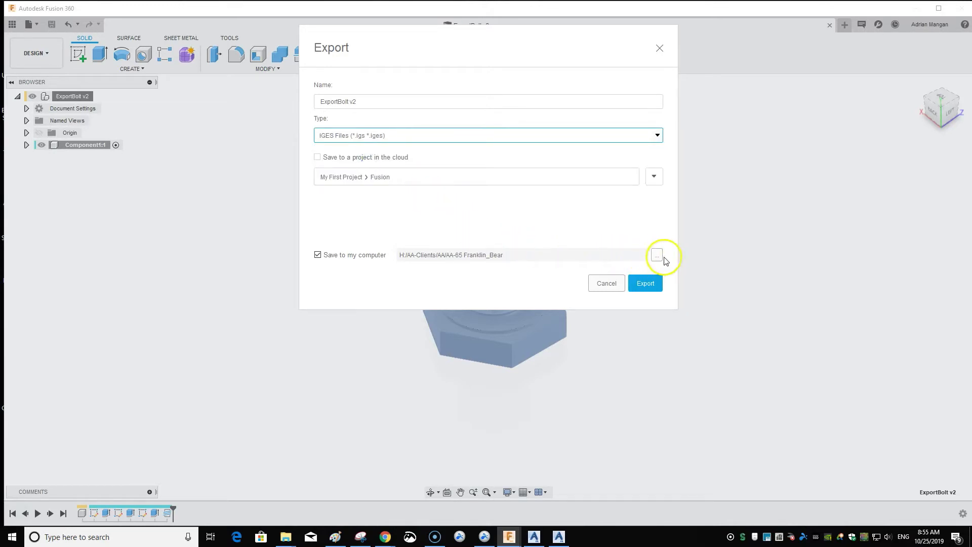
left_click(657, 255)
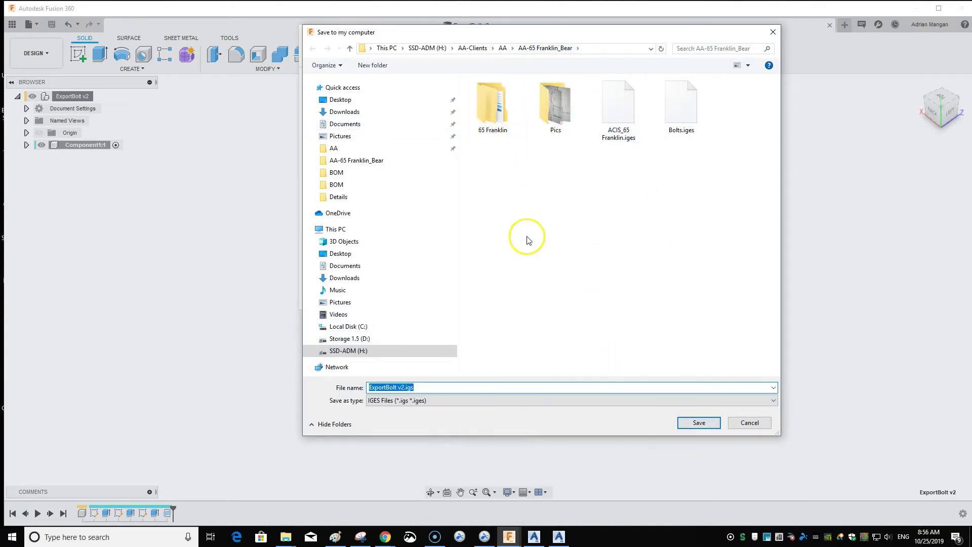
left_click(717, 428)
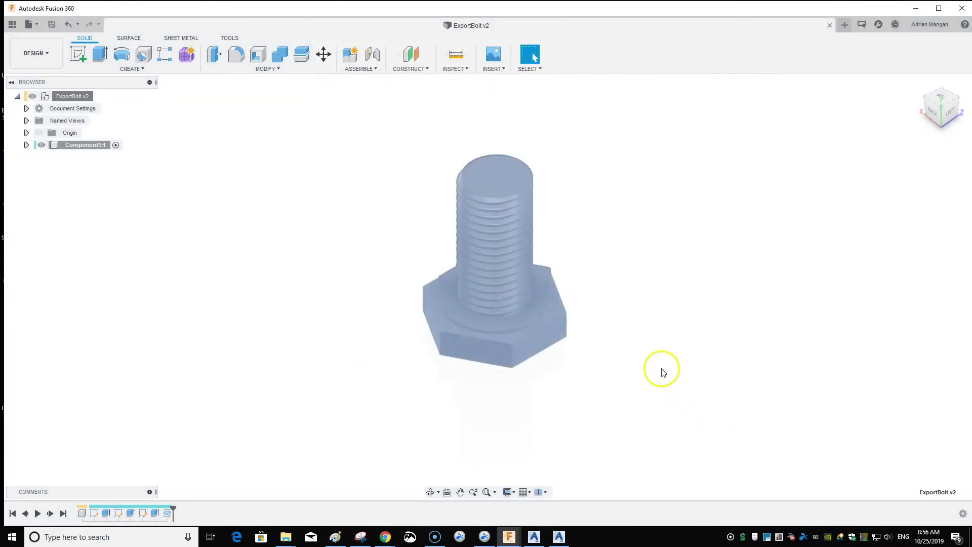
- Minimise Fusion 360 and switch to the staircase drawing open in Advance Steel 2020
middle_click_drag(549, 228, 550, 221)
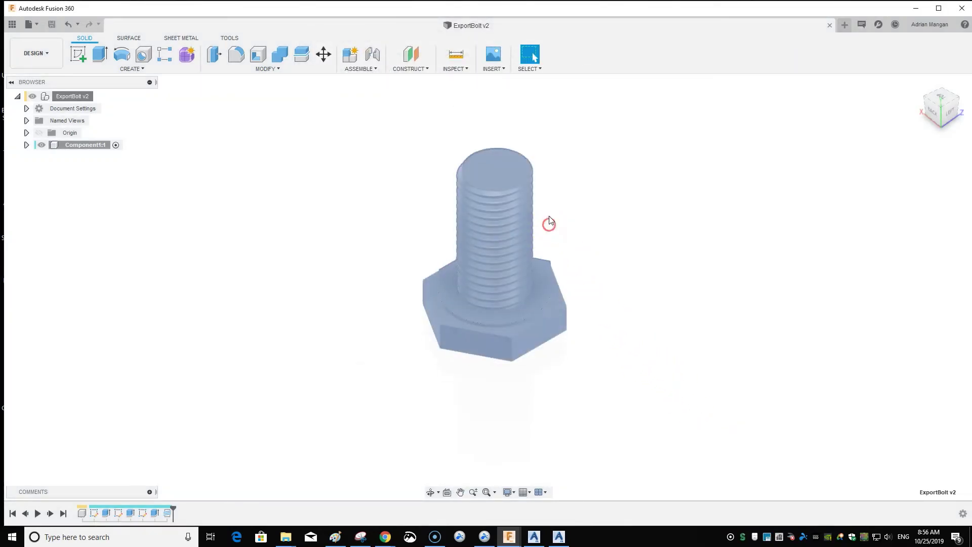
middle_click_drag(628, 181, 599, 209)
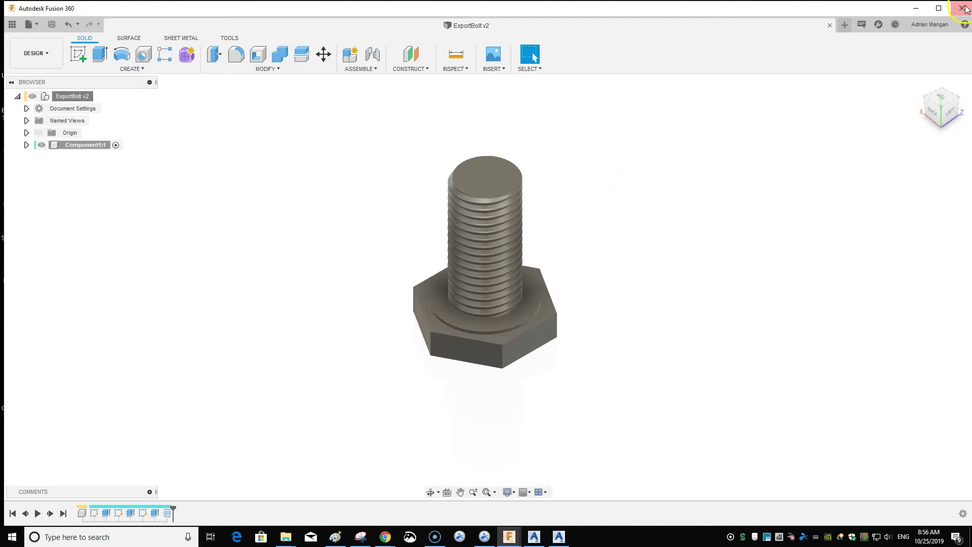
left_click(915, 8)
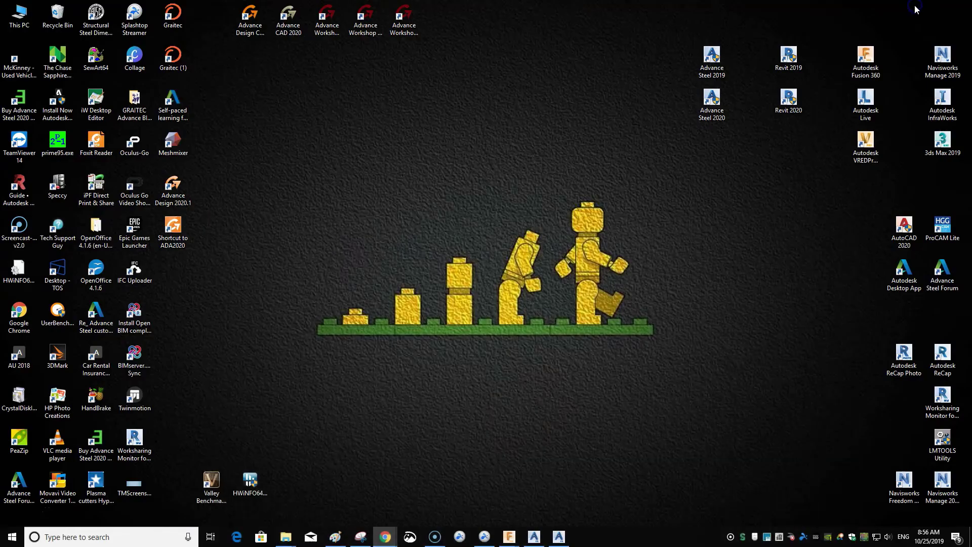
left_click(559, 538)
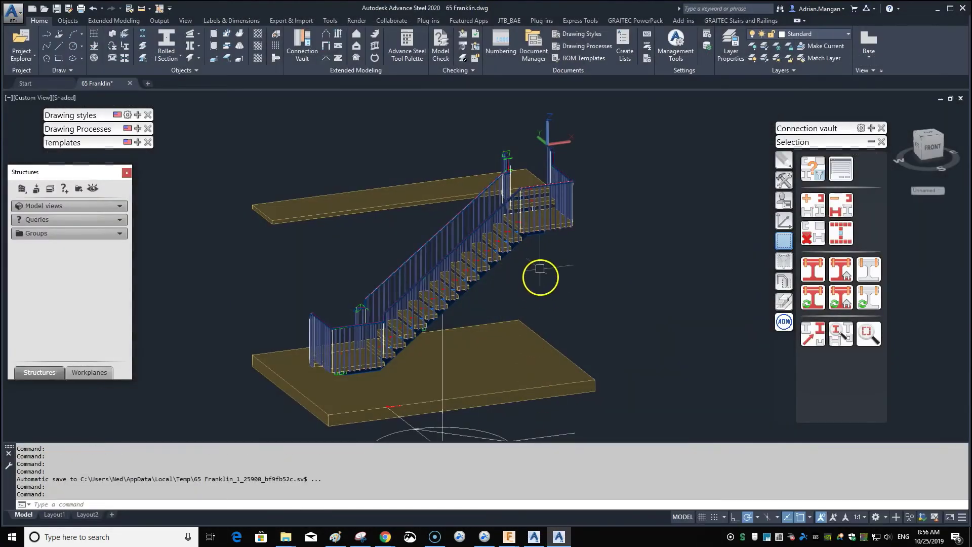
- Reset the UCS of the staircase model to World
scroll(548, 155, "up", 5)
middle_click_drag(549, 155, 585, 203, "shift")
scroll(577, 175, "down", 5)
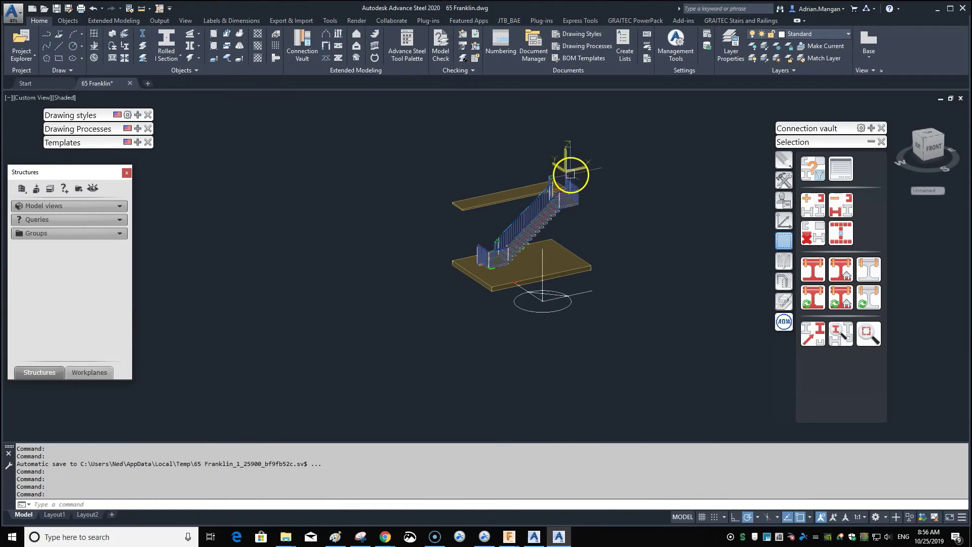
scroll(570, 169, "up", 5)
scroll(569, 169, "up", 5)
scroll(528, 189, "up", 3)
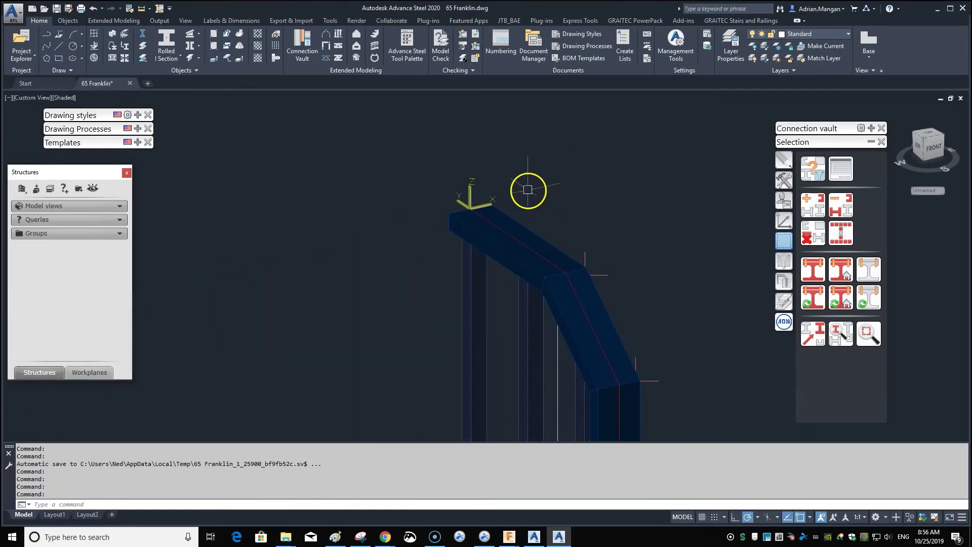
left_click(780, 219)
left_click(812, 169)
scroll(627, 199, "down", 5)
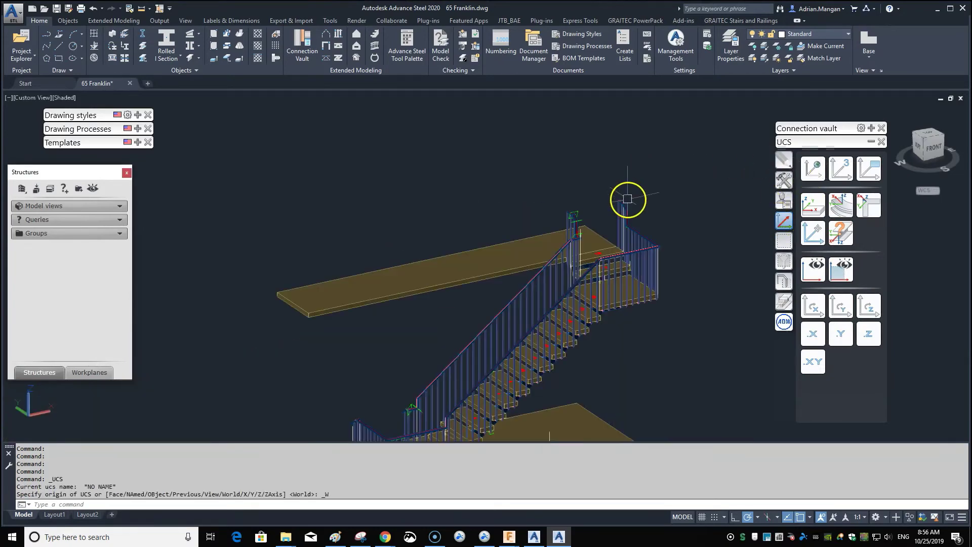
- Move the UCS origin to the end of the upper handrail's top segment
middle_click_drag(626, 199, 647, 247, "shift")
scroll(586, 217, "down", 4)
scroll(553, 214, "up", 5)
scroll(646, 247, "up", 5)
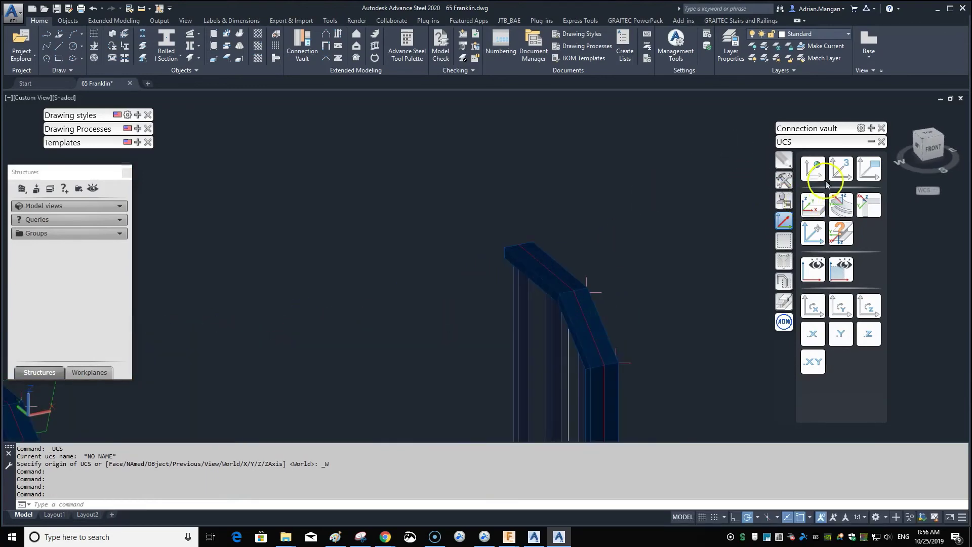
left_click(813, 228)
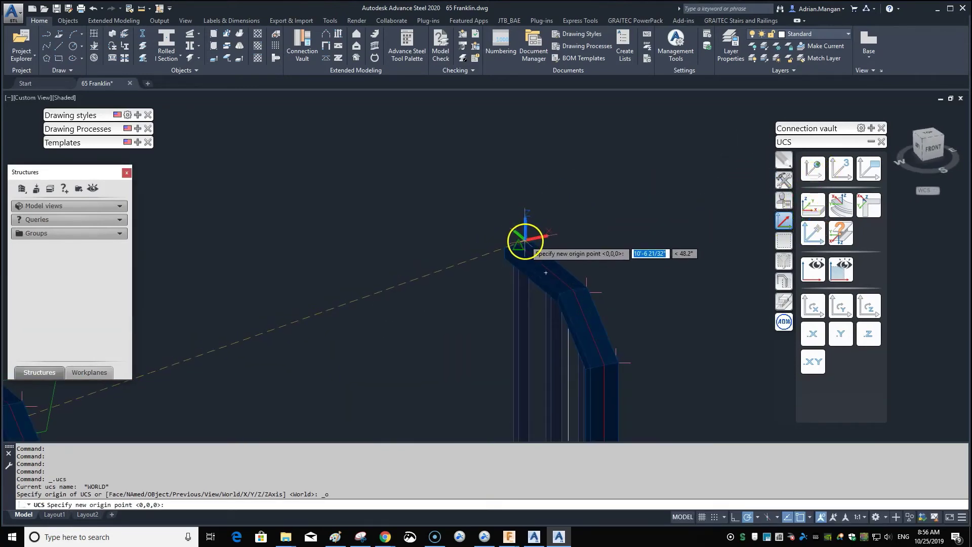
left_click(522, 245)
scroll(519, 238, "up", 3)
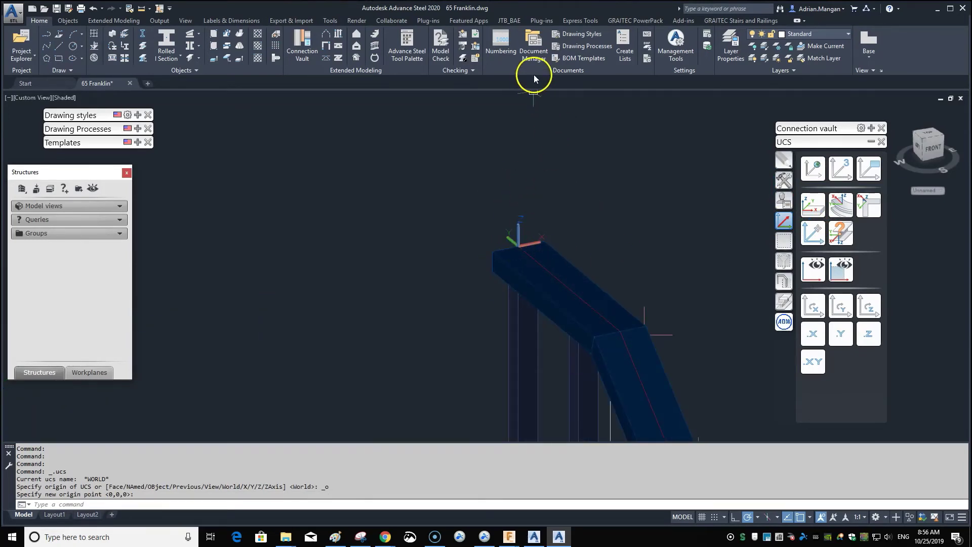
- Import the IGES file ExportBolt v2.iges and insert the translated bolt into the drawing
left_click(22, 19)
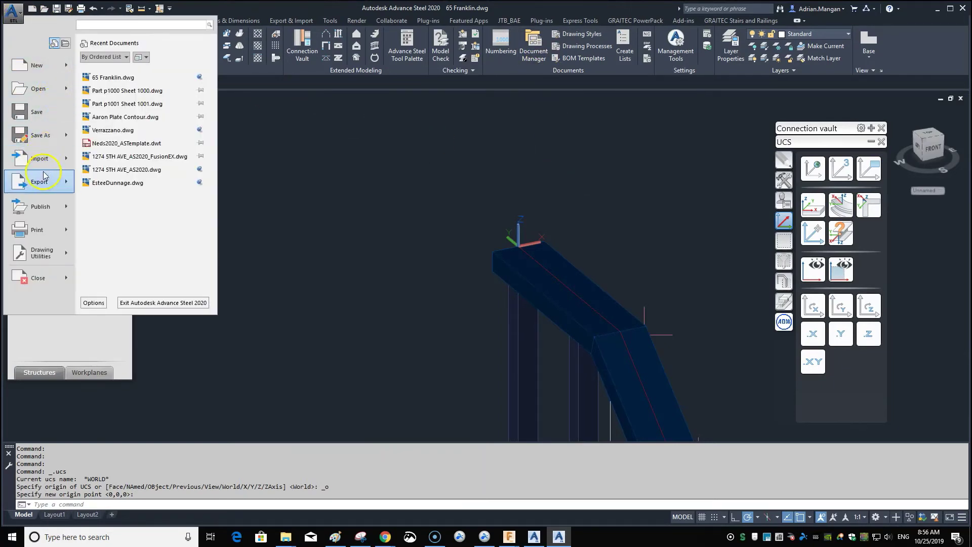
mouse_move(43, 169)
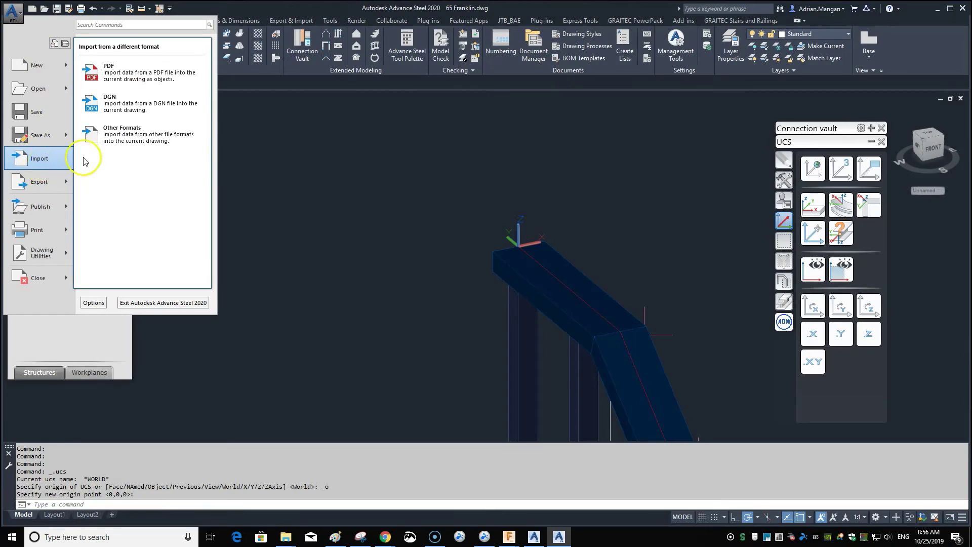
left_click(123, 134)
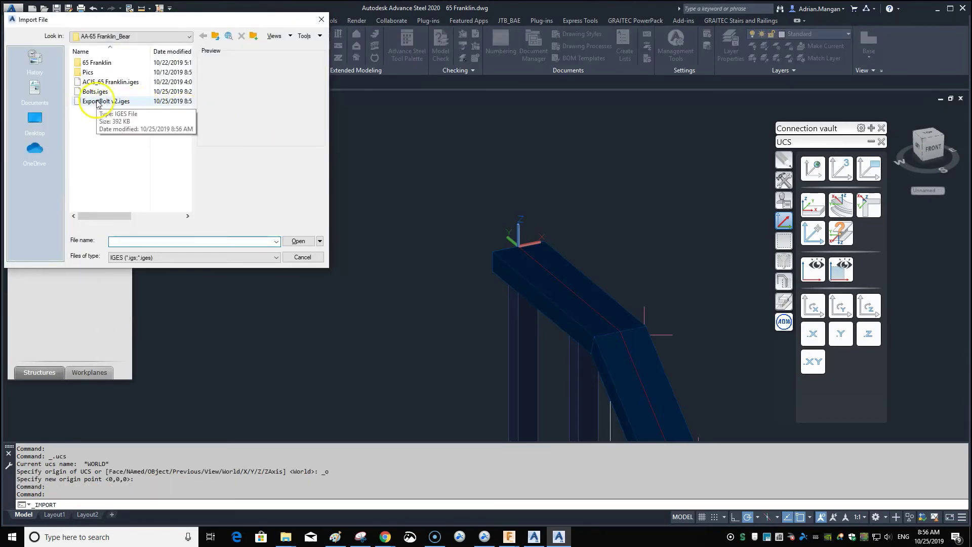
left_click(126, 104)
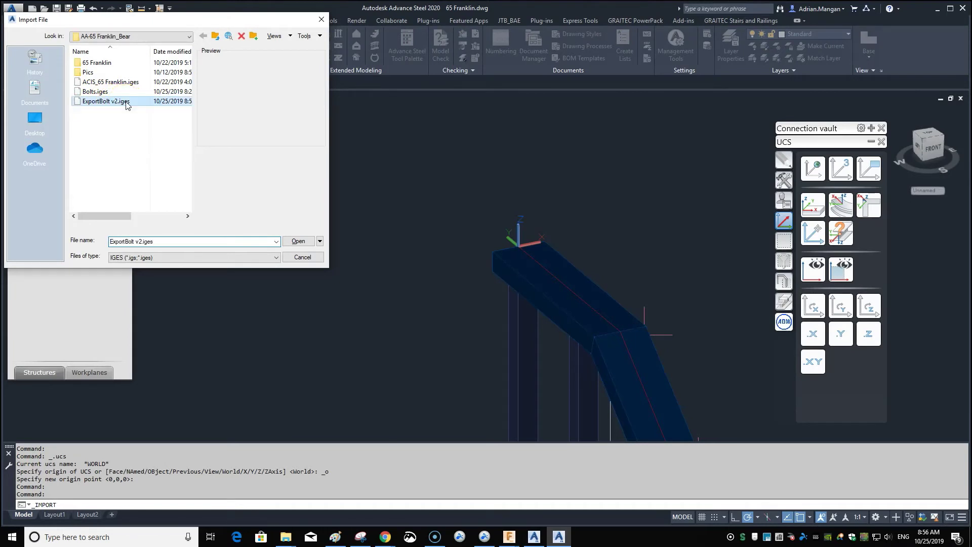
left_click(298, 241)
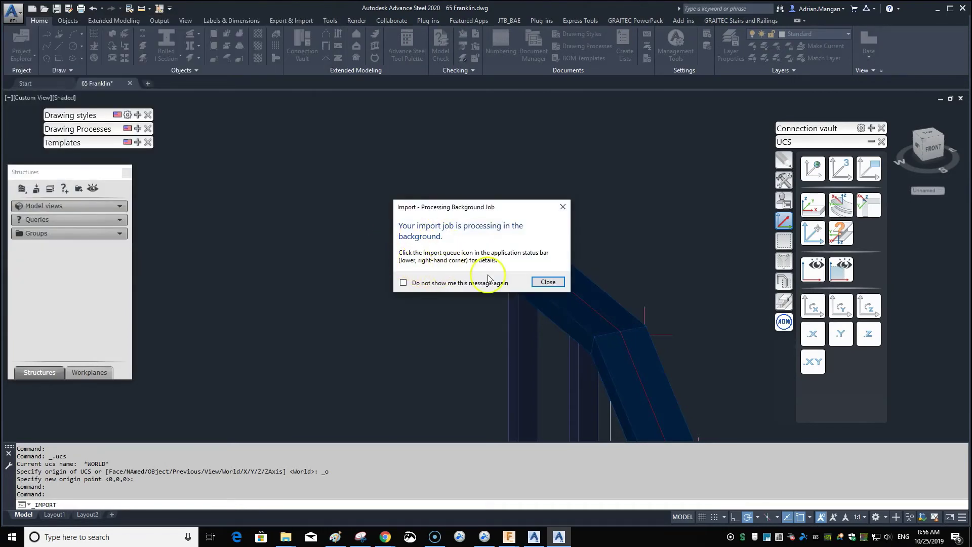
left_click(547, 282)
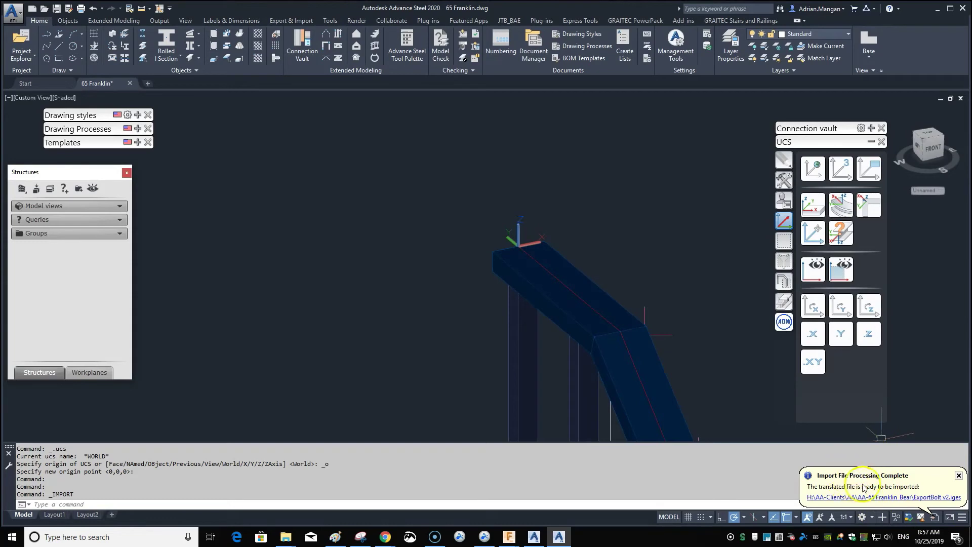
left_click(893, 498)
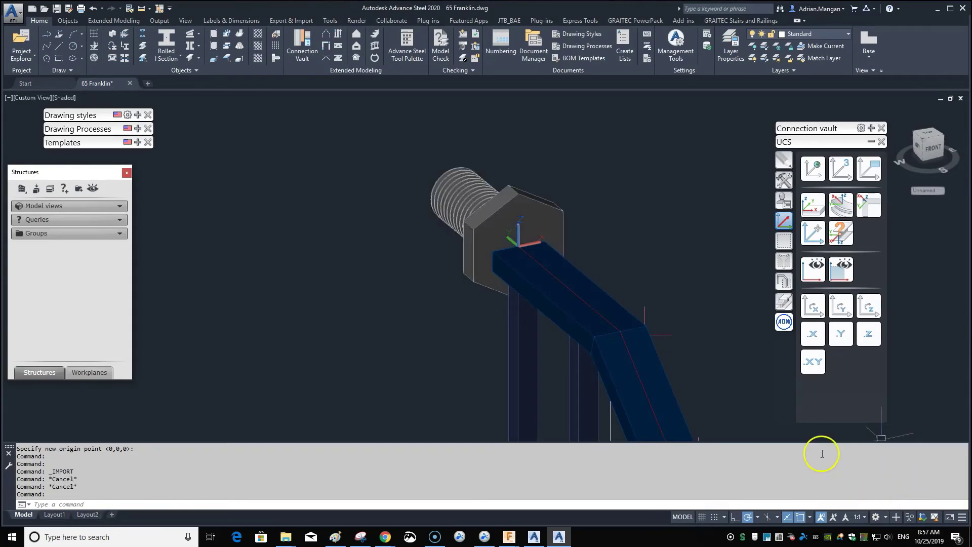
- Examine the imported bolt at the handrail end from several angles and distances
left_click(501, 218)
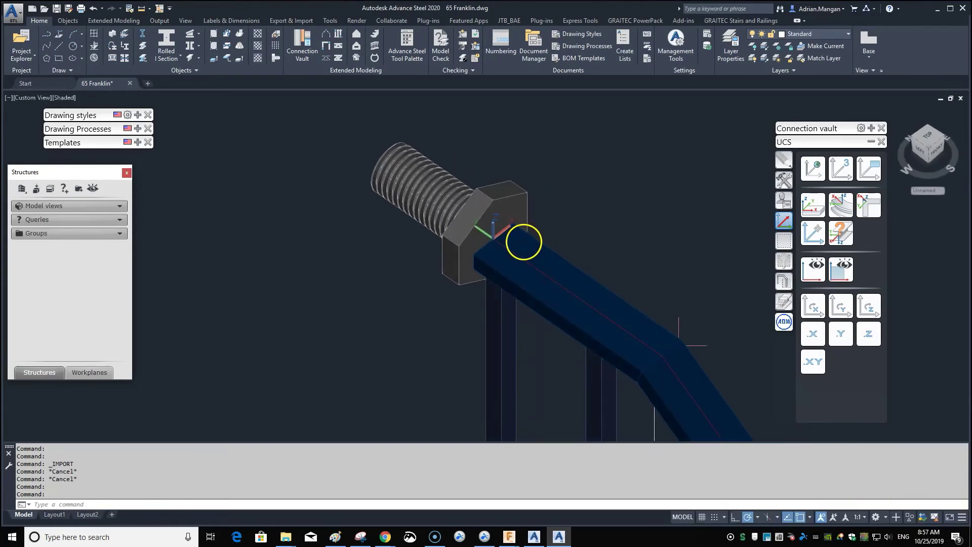
middle_click_drag(537, 217, 602, 213, "shift")
scroll(531, 235, "up", 3)
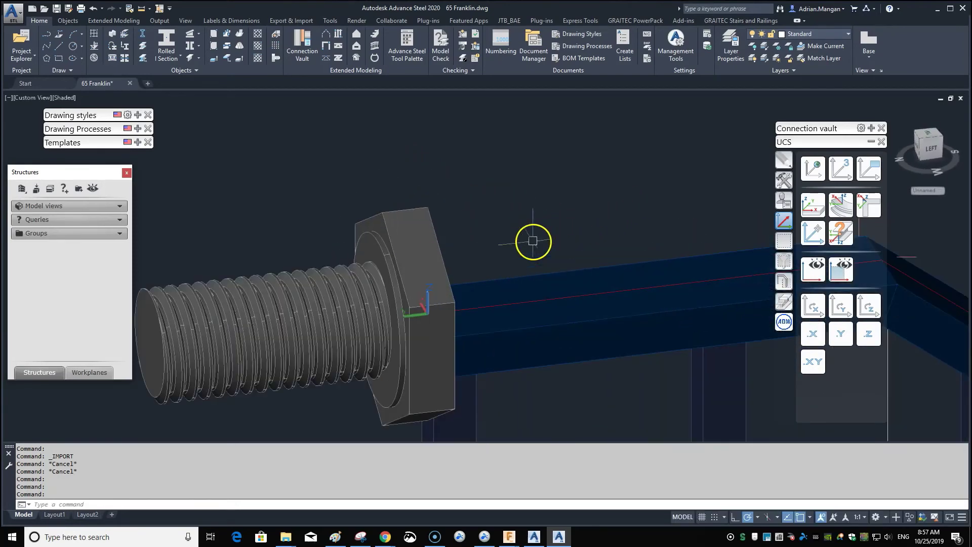
scroll(533, 241, "down", 5)
middle_click_drag(532, 241, 527, 213, "shift")
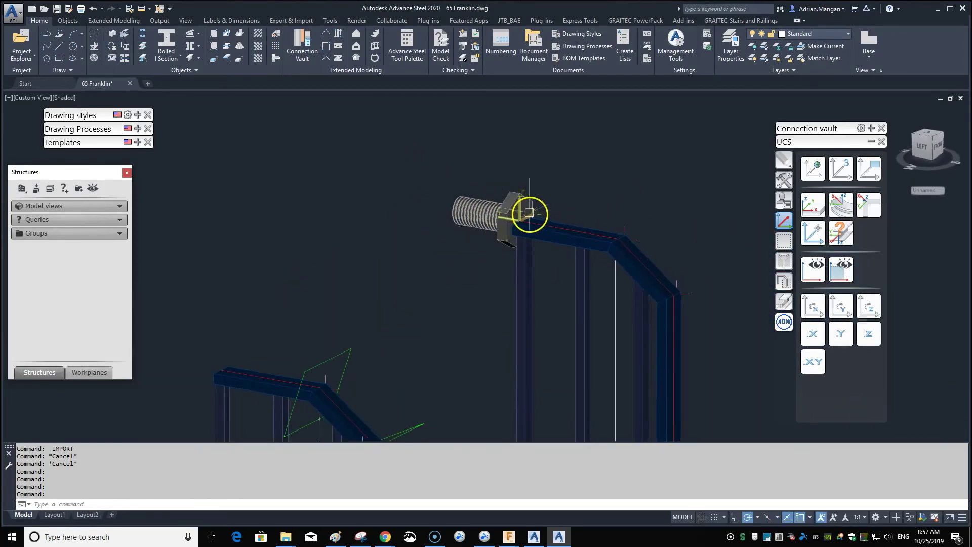
scroll(527, 213, "up", 5)
scroll(530, 207, "down", 5)
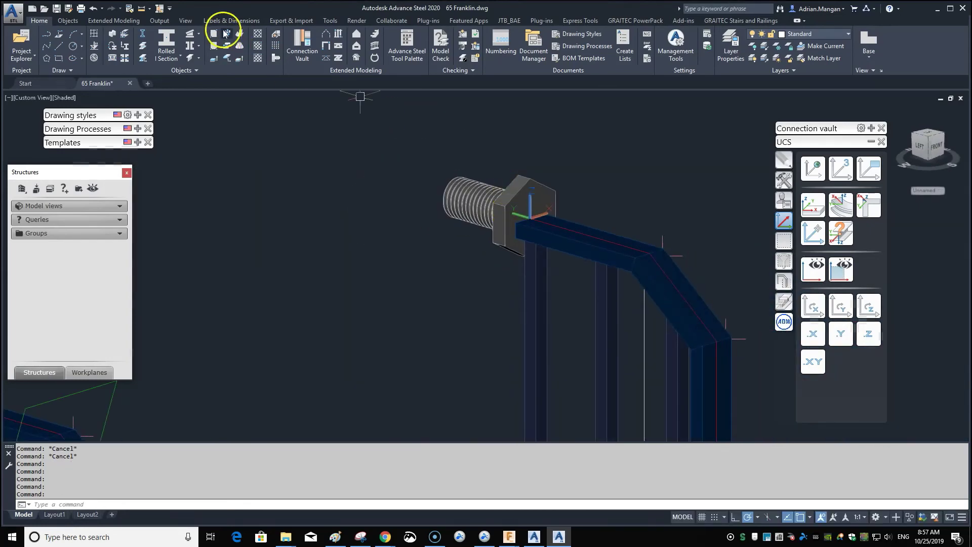
- Measure the distance between opposite corners of the bolt's hex head
left_click(170, 9)
left_click(154, 31)
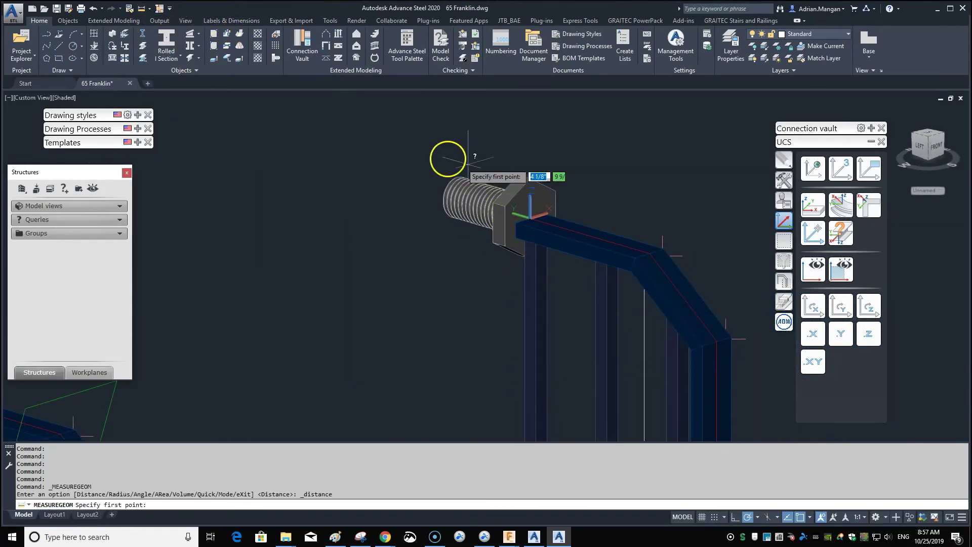
scroll(565, 196, "up", 3)
left_click(573, 192)
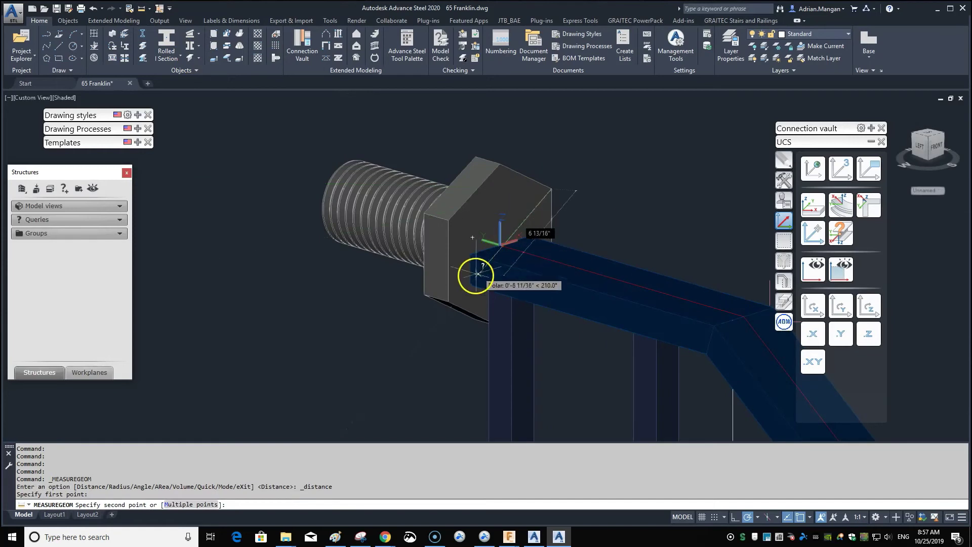
left_click(447, 302)
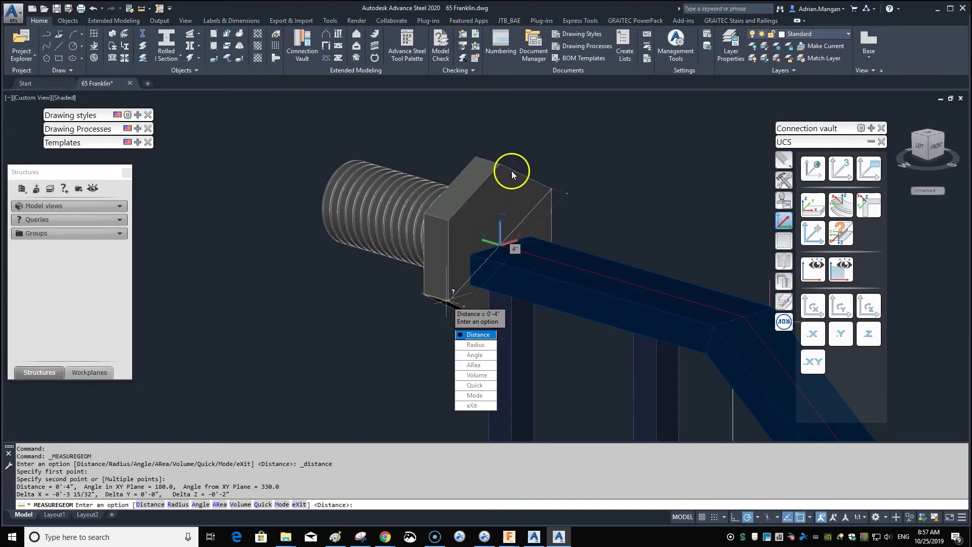
key("Escape")
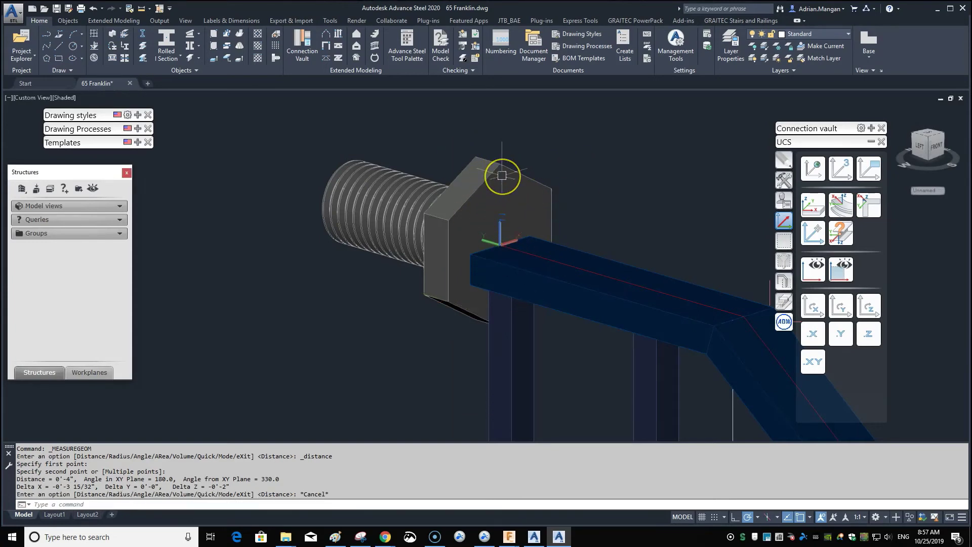
left_click(501, 167)
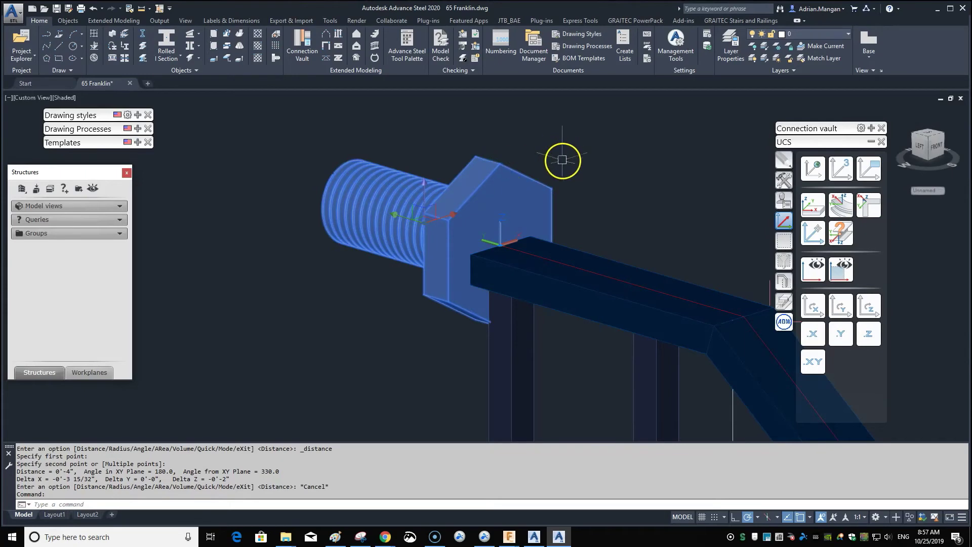
right_click(562, 159)
left_click(593, 315)
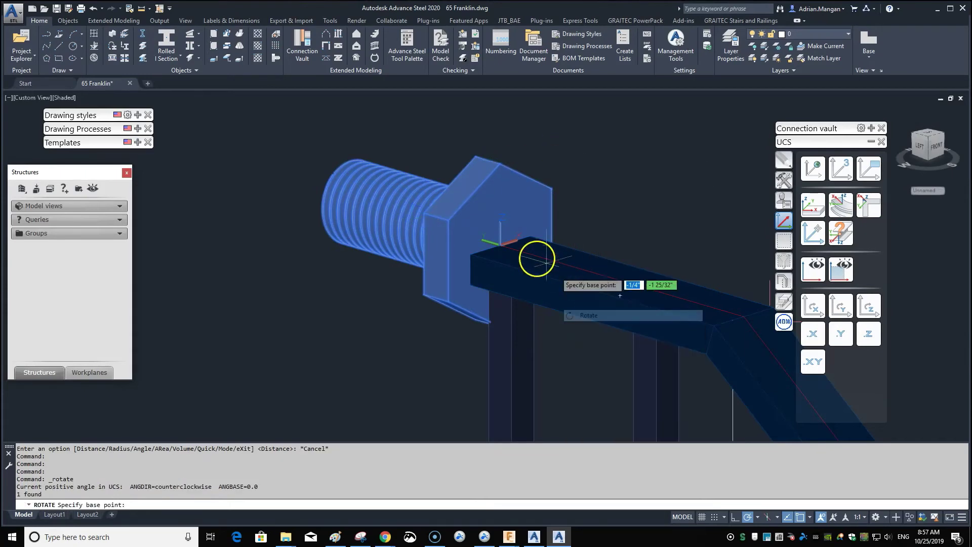
left_click(504, 244)
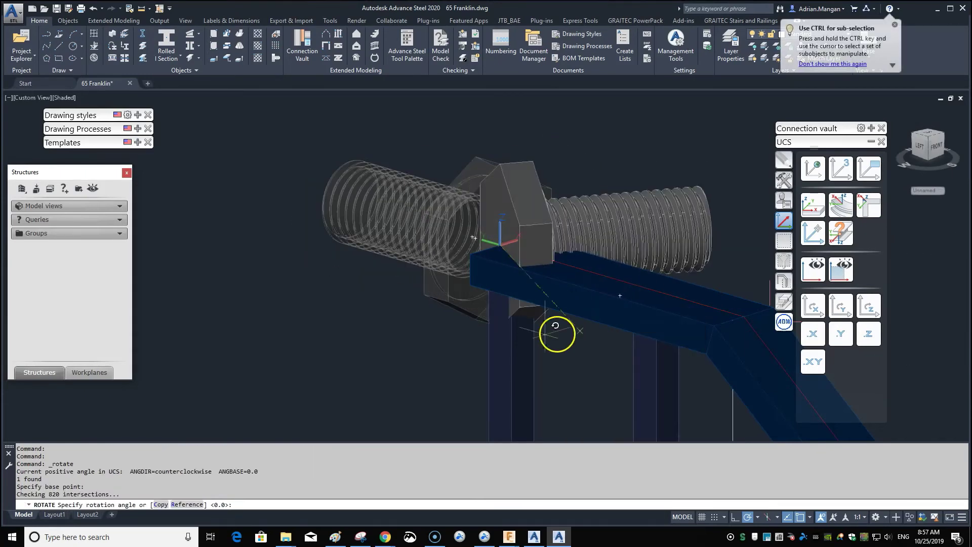
key("Escape")
key("Escape")
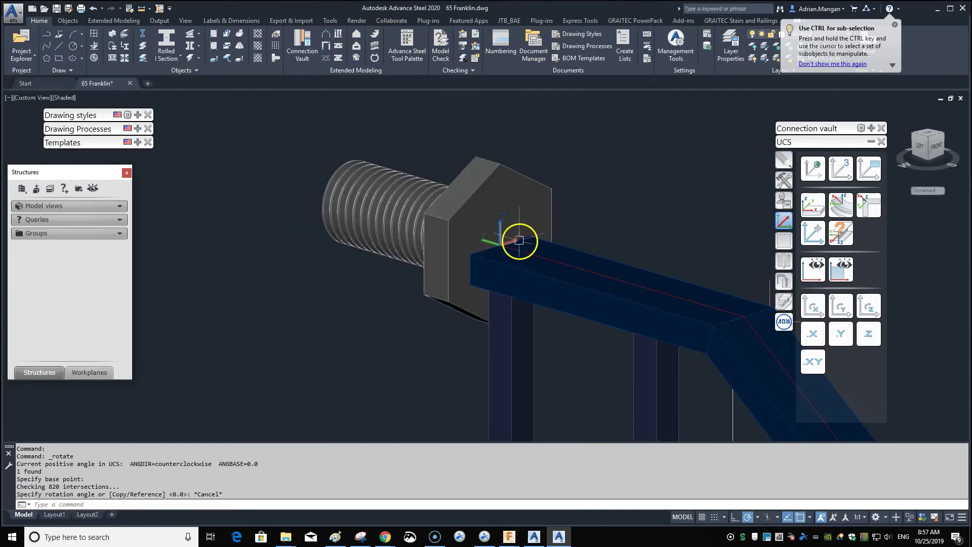
- Connect the imported bolt to the handrail's top segment with a weld point at the end of the rail
scroll(537, 220, "down", 5)
middle_click_drag(552, 226, 478, 167, "shift")
scroll(477, 186, "up", 5)
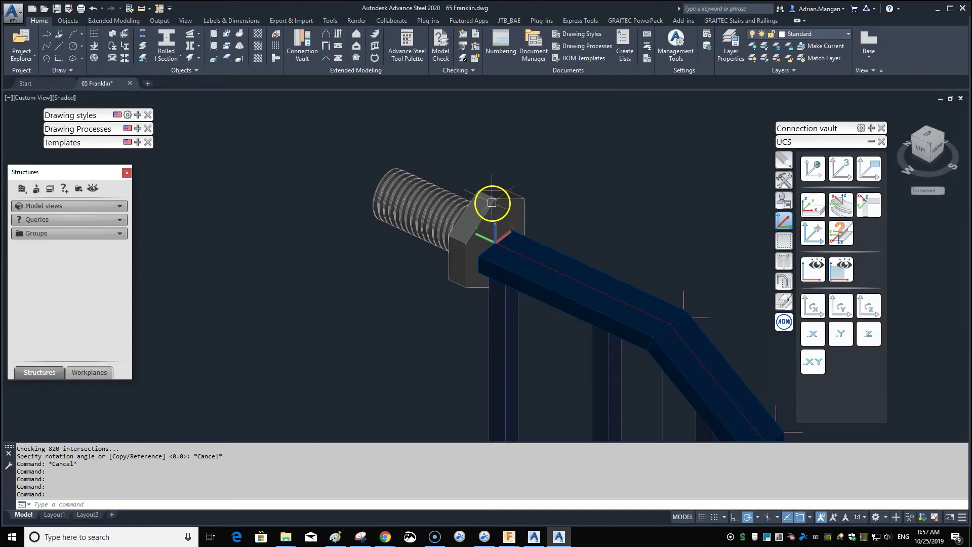
left_click(560, 251)
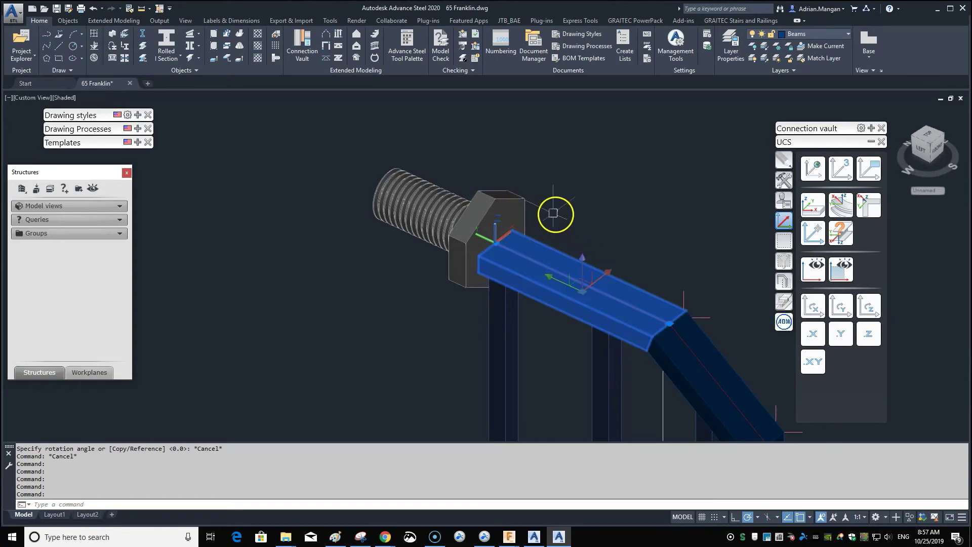
key("Escape")
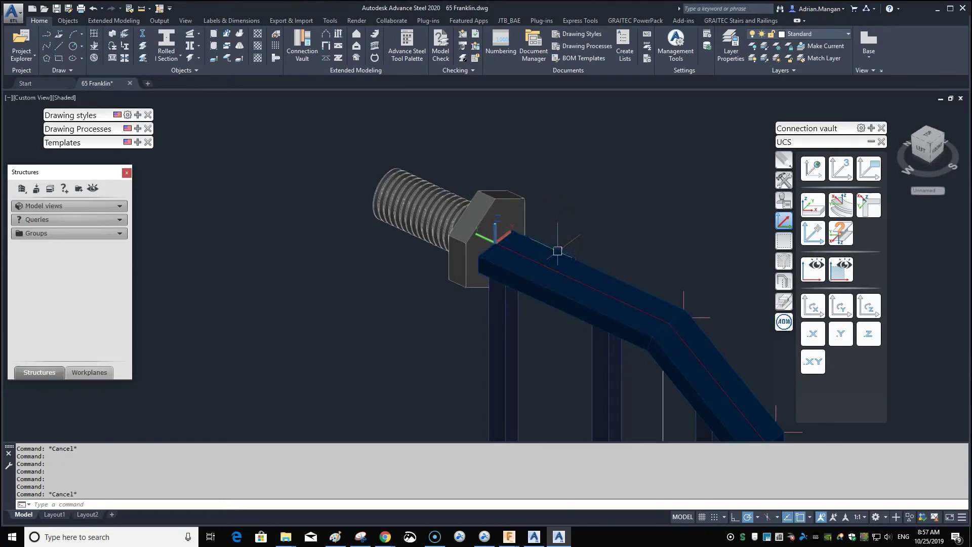
left_click(558, 250)
left_click(508, 202)
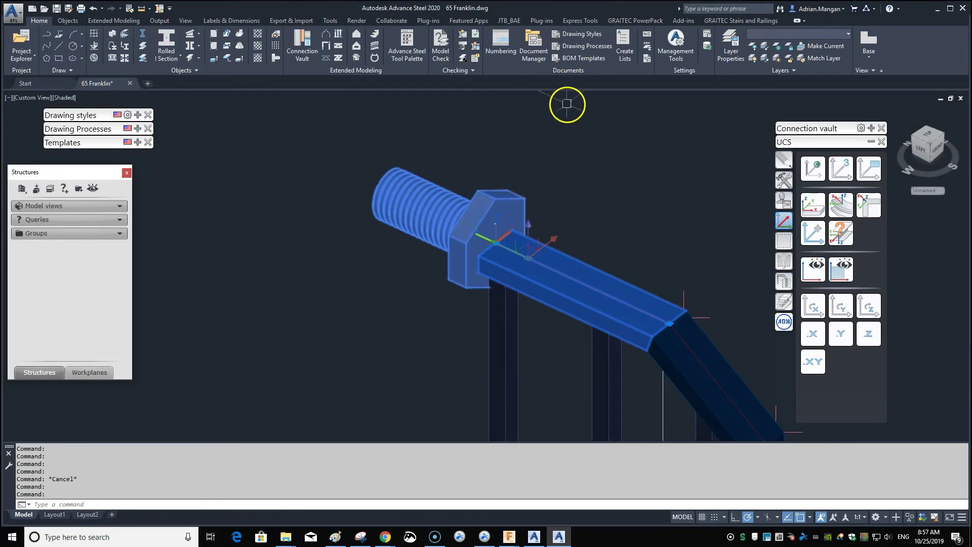
key("Escape")
left_click(610, 276)
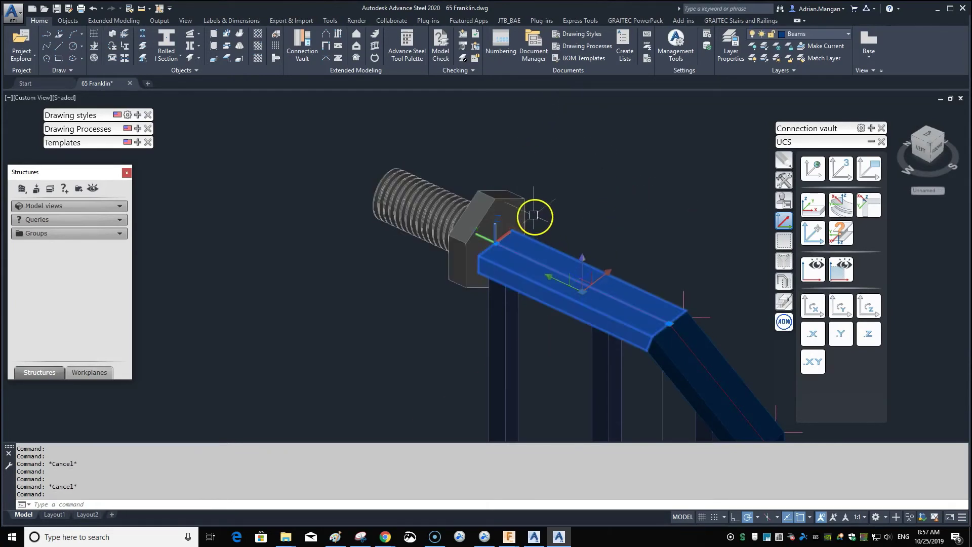
left_click(533, 215)
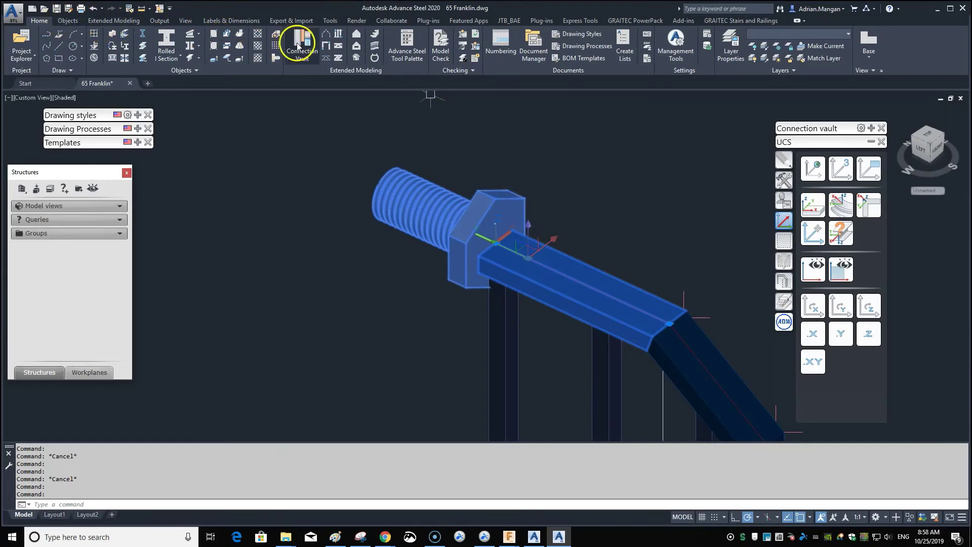
left_click(276, 34)
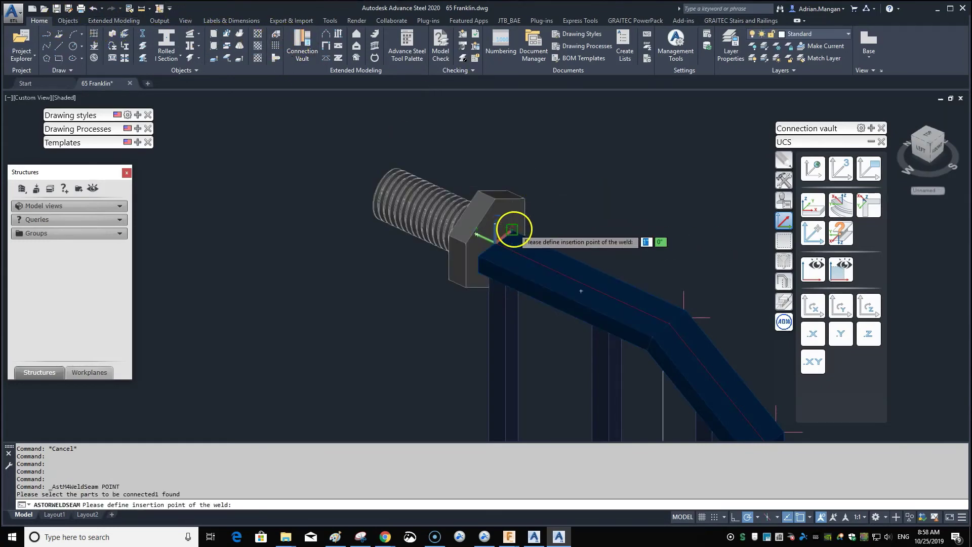
left_click(525, 235)
left_click(695, 149)
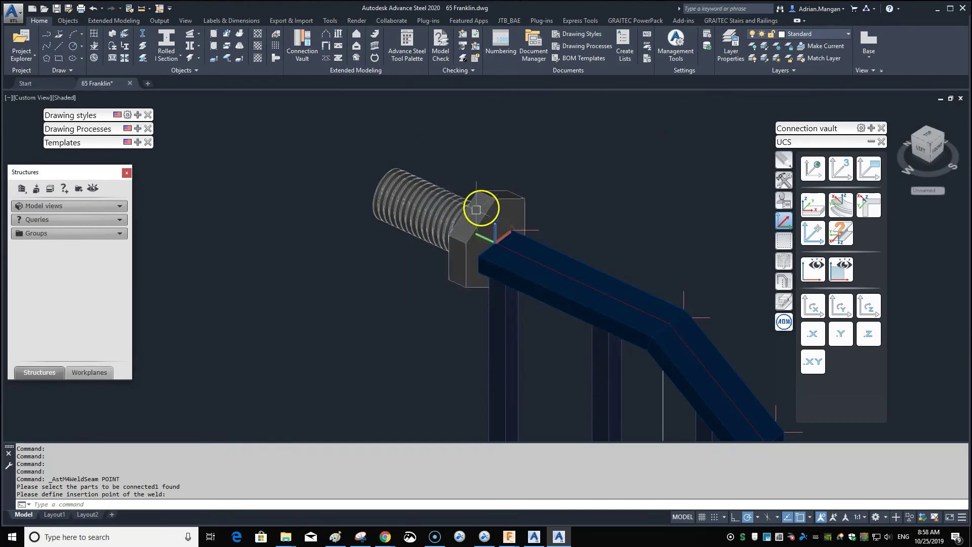
- Mark the parts connected to the handrail as its main structure, select the marked objects, and clear the marking
scroll(519, 206, "down", 3)
scroll(506, 200, "up", 4)
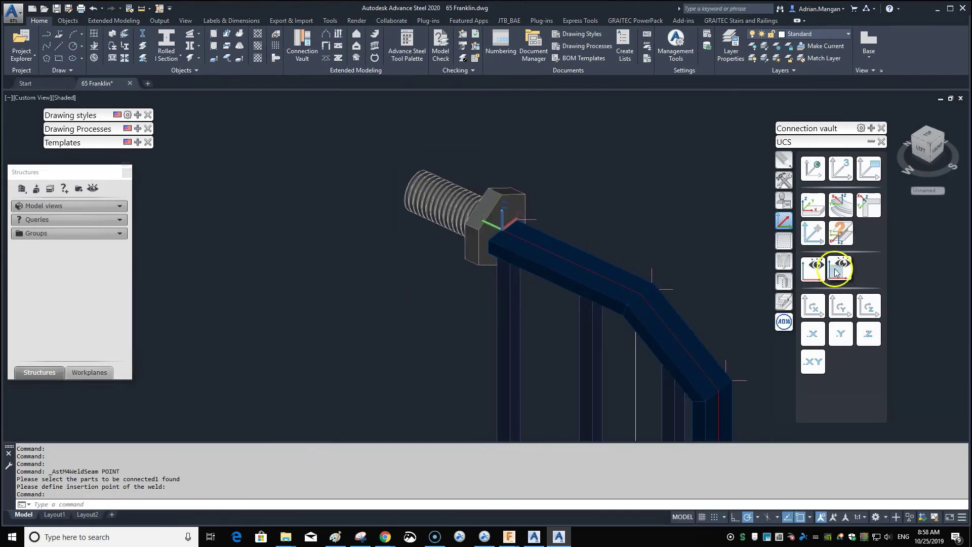
left_click(784, 241)
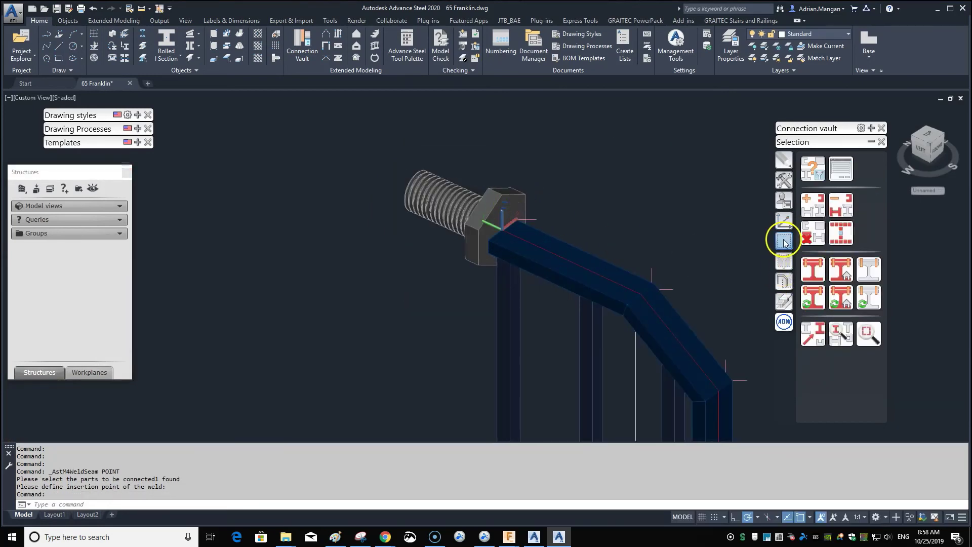
left_click(836, 299)
left_click(561, 234)
key("Return")
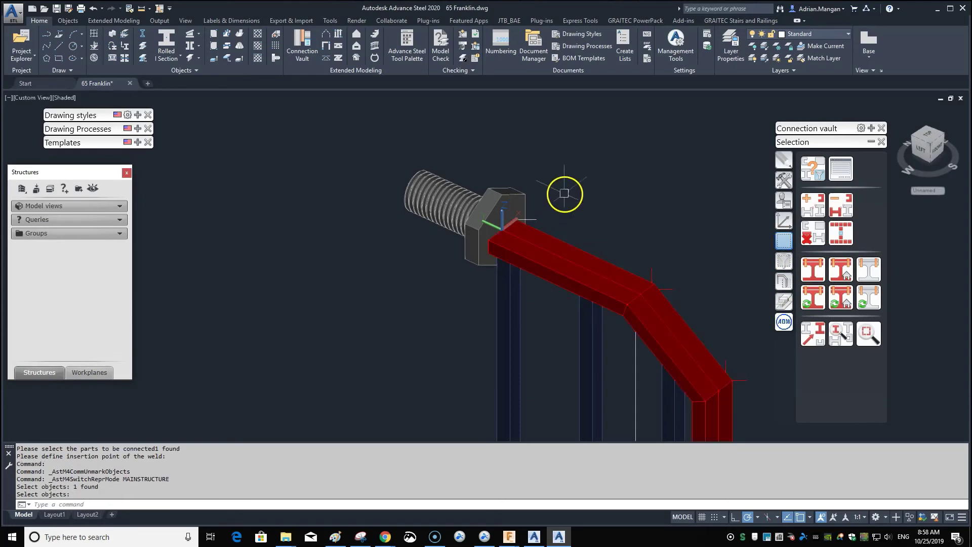
left_click(807, 229)
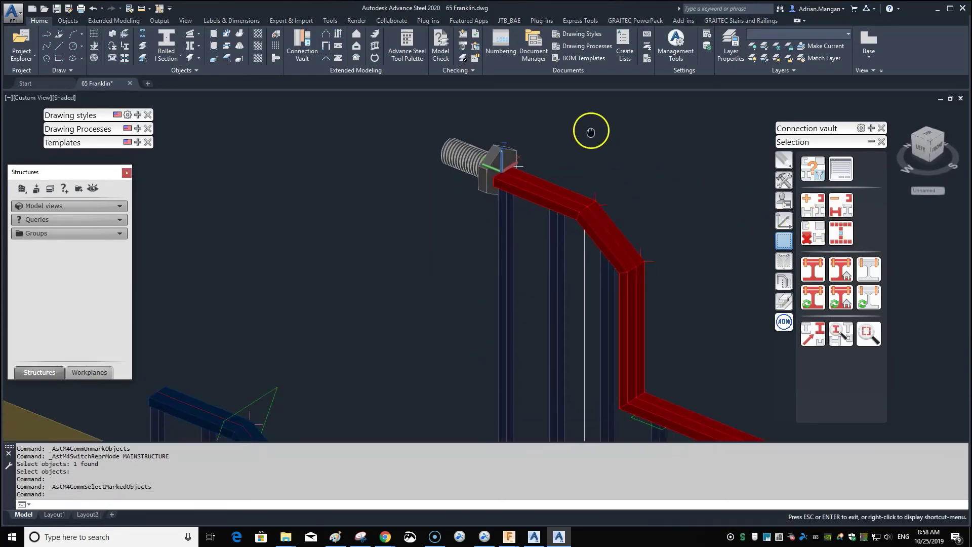
left_click(811, 232)
scroll(537, 174, "up", 3)
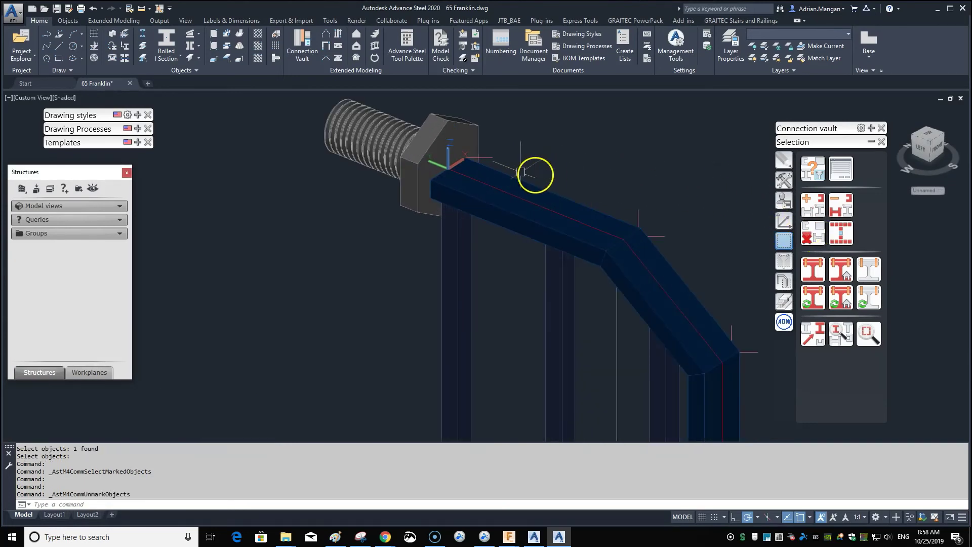
- Delete the weld point between the imported bolt and the end of the handrail
left_click(489, 163)
key("Escape")
left_click(481, 156)
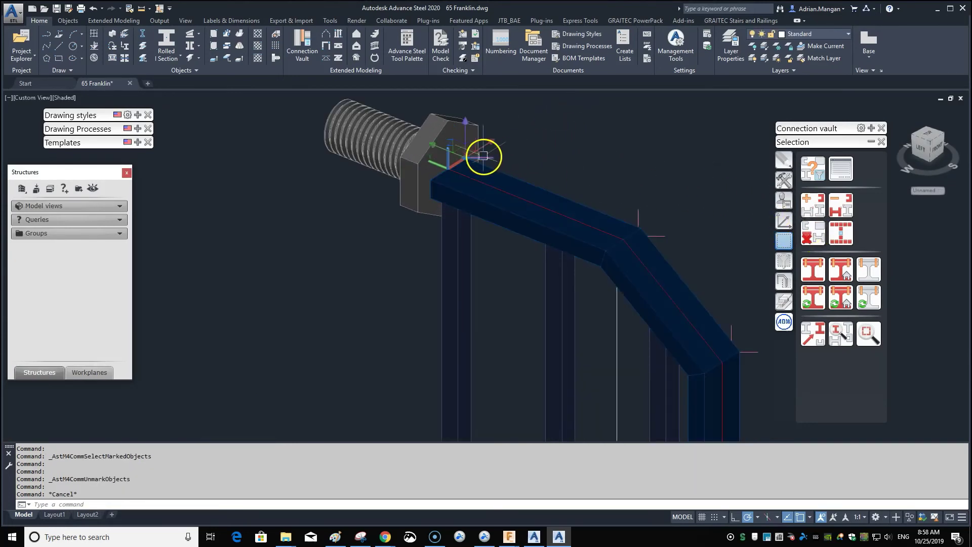
key("Delete")
middle_click_drag(506, 125, 558, 216)
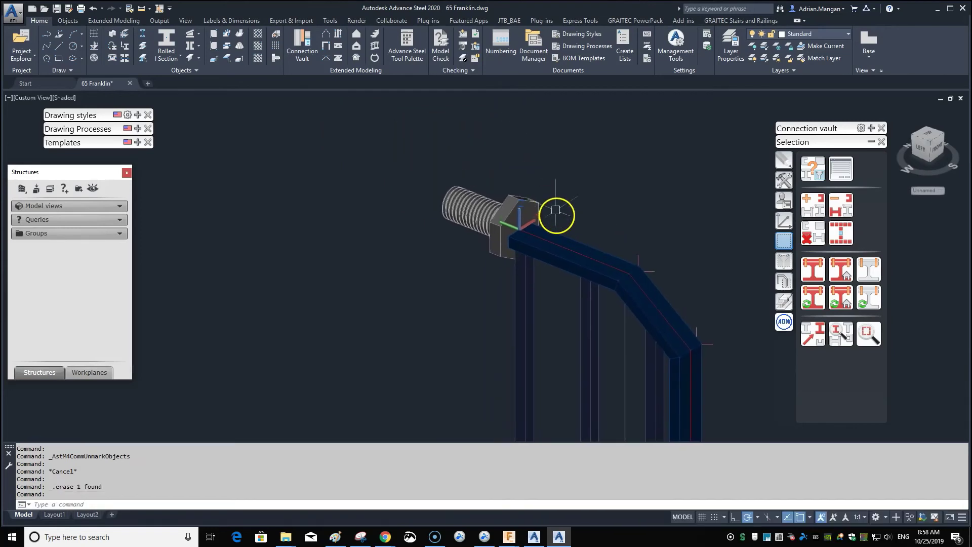
scroll(524, 201, "up", 3)
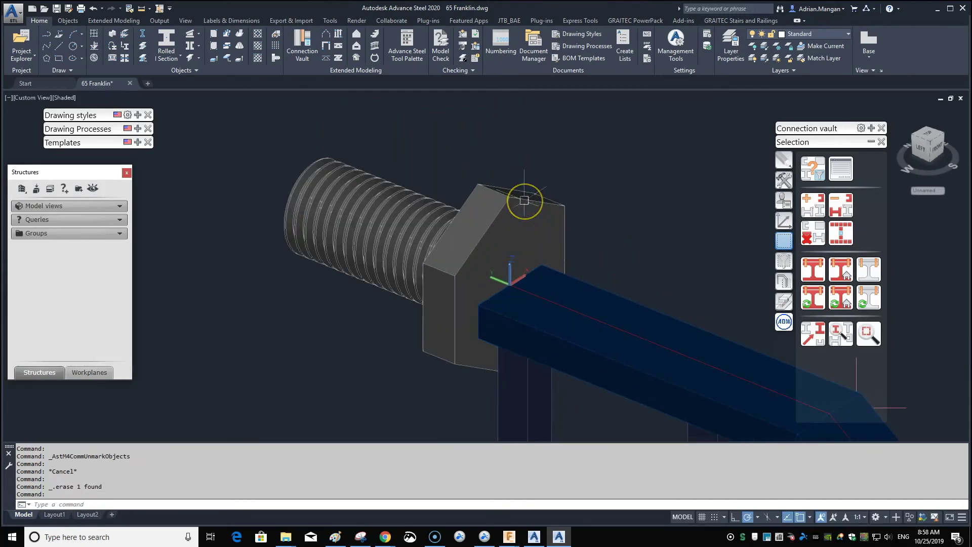
scroll(524, 200, "down", 4)
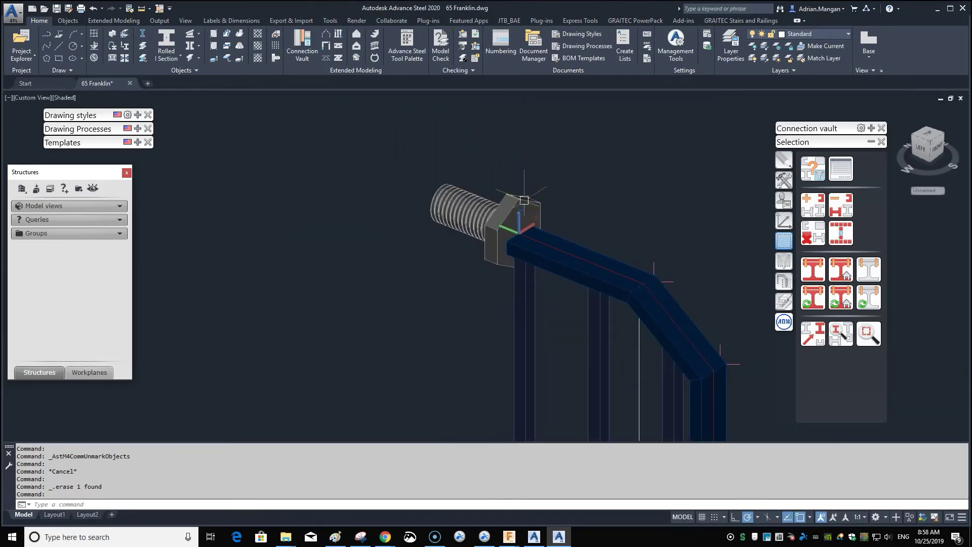
left_click(549, 190)
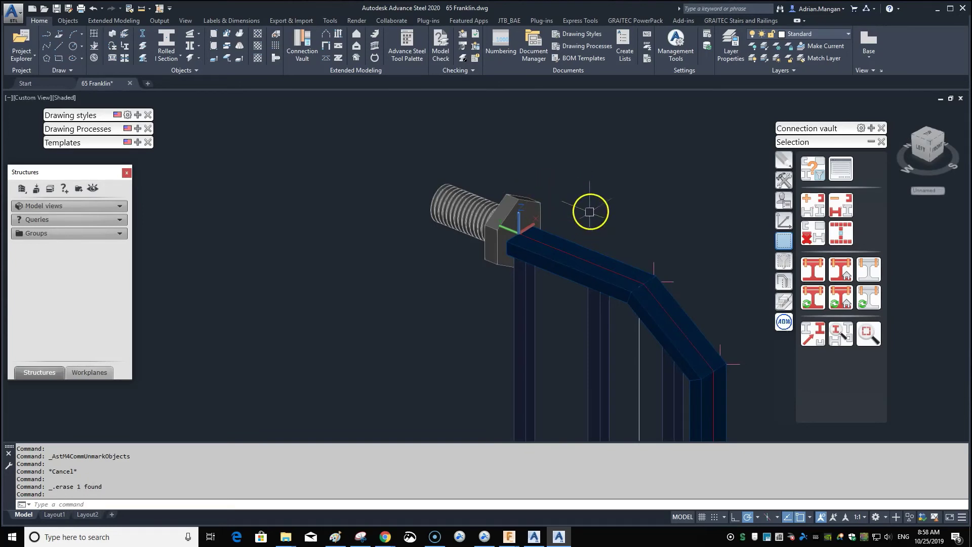
middle_click_drag(591, 211, 486, 182, "shift")
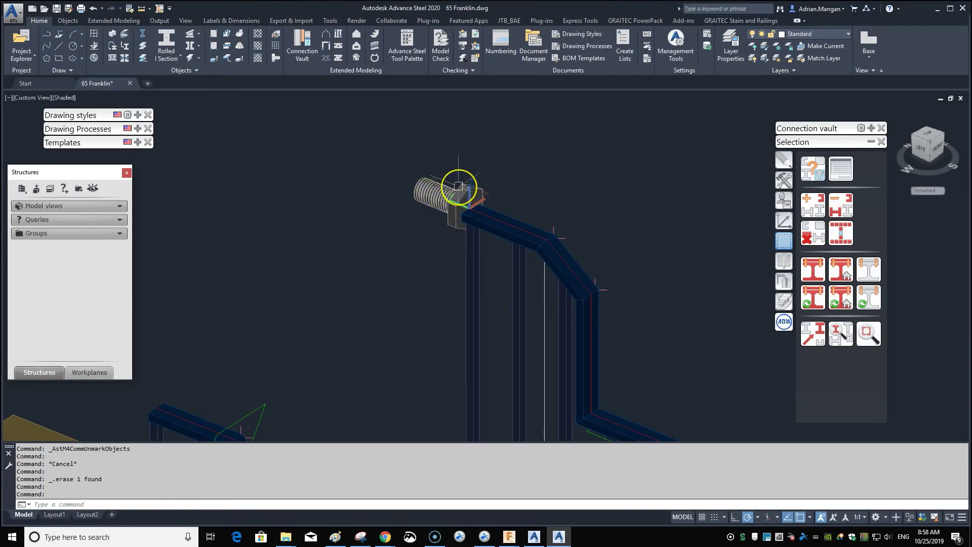
- Write the imported bolt's block Component1 out to the file Component1.dwg in the project folder
mouse_move(458, 186)
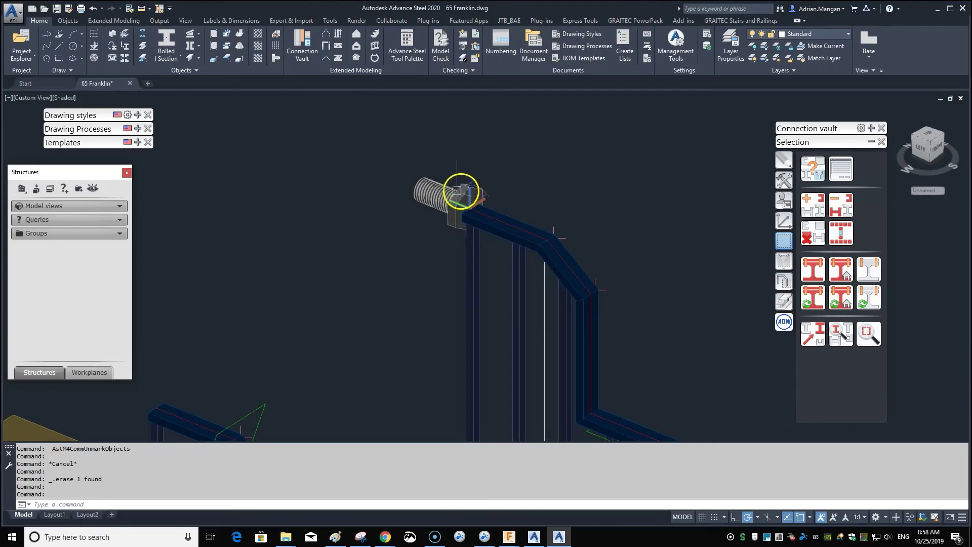
scroll(461, 191, "up", 3)
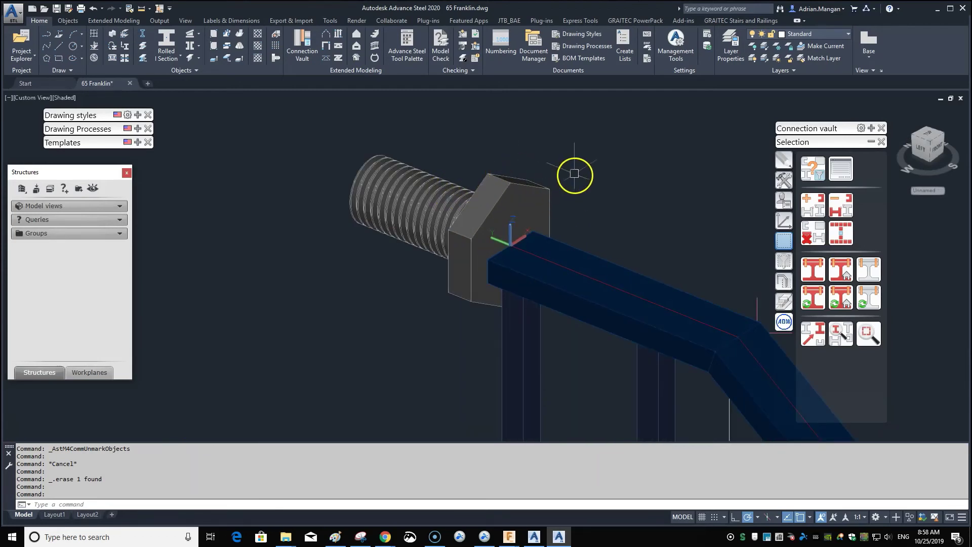
left_click(493, 179)
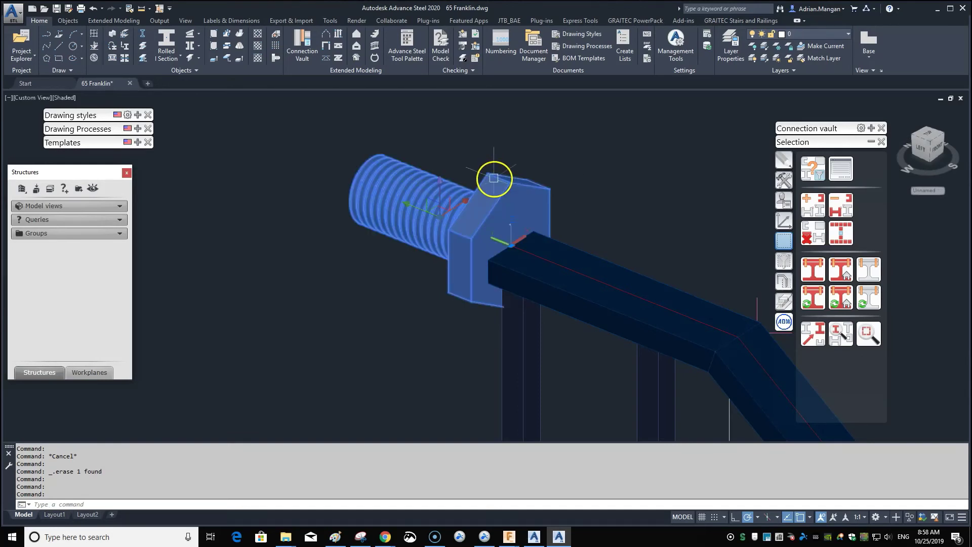
right_click(594, 173)
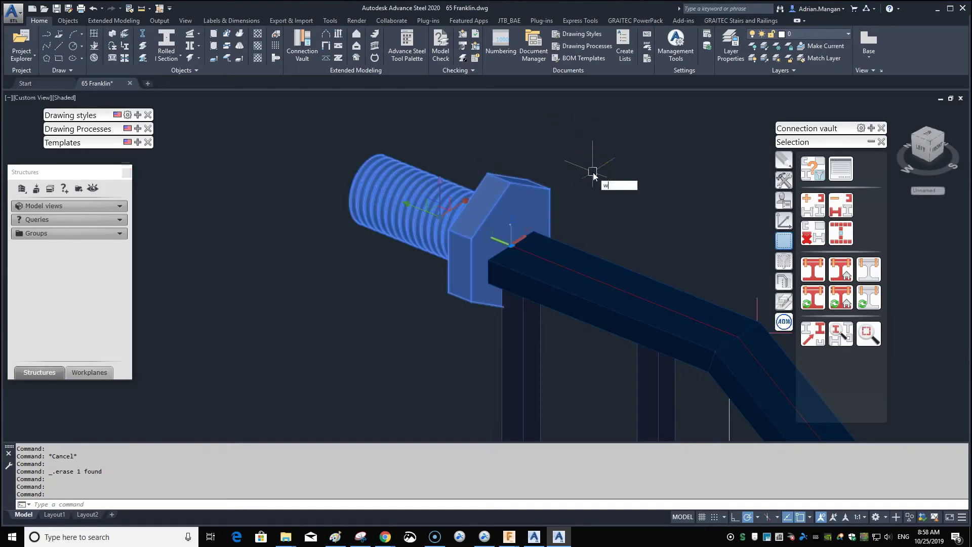
left_click(628, 195)
type("w")
key("Return")
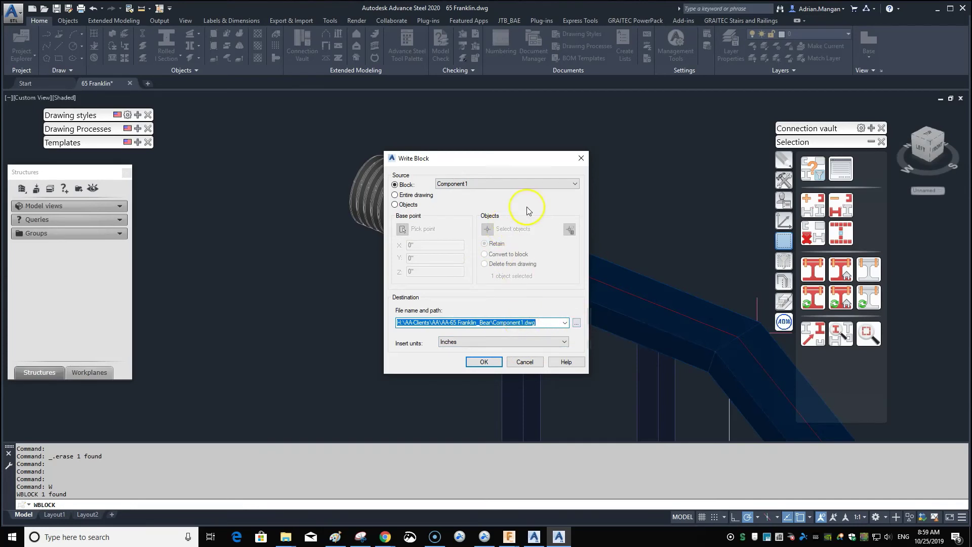
left_click(557, 183)
left_click(555, 191)
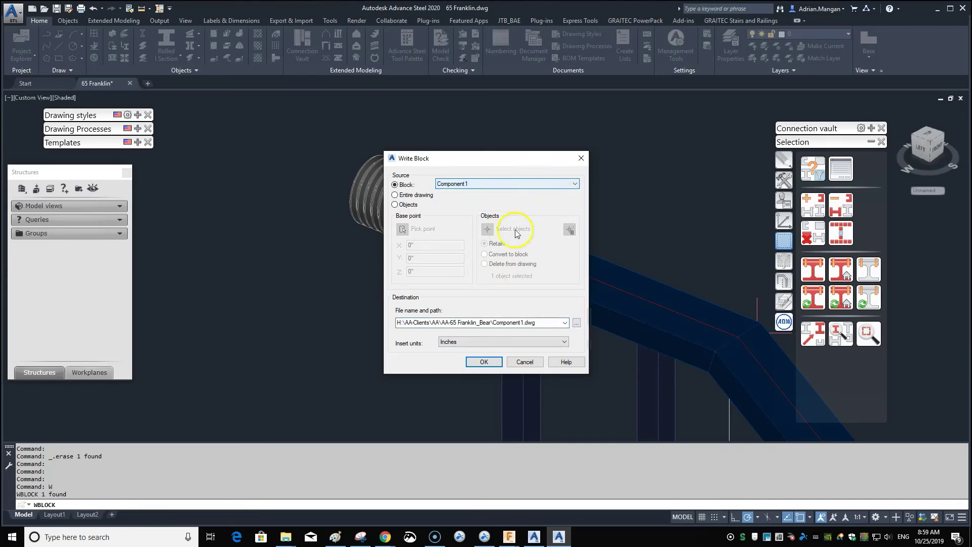
left_click(576, 324)
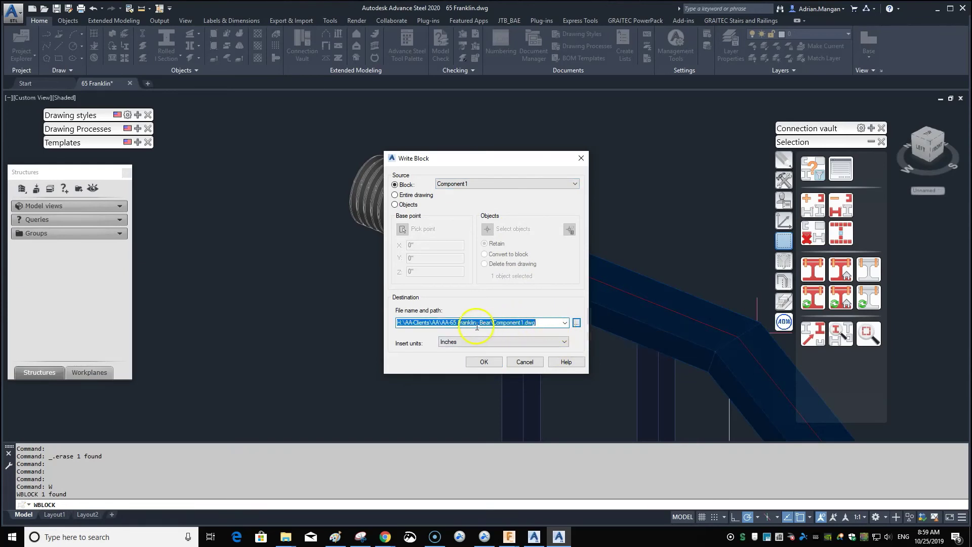
left_click(491, 363)
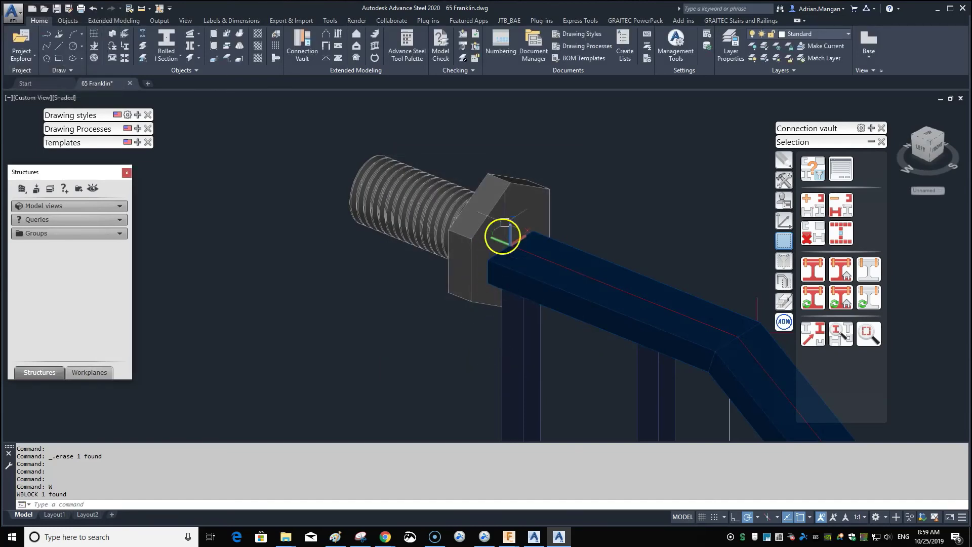
left_click(514, 183)
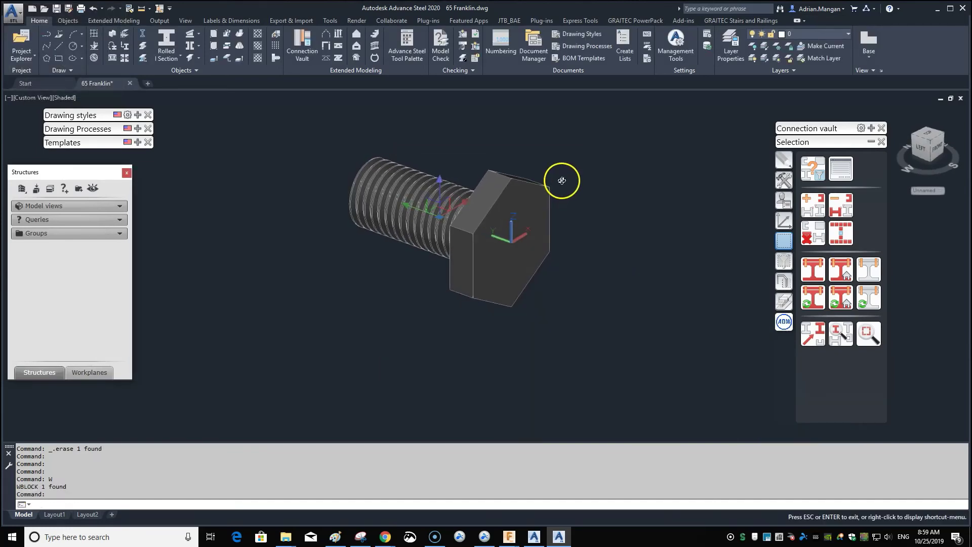
key("Escape")
scroll(476, 217, "down", 2)
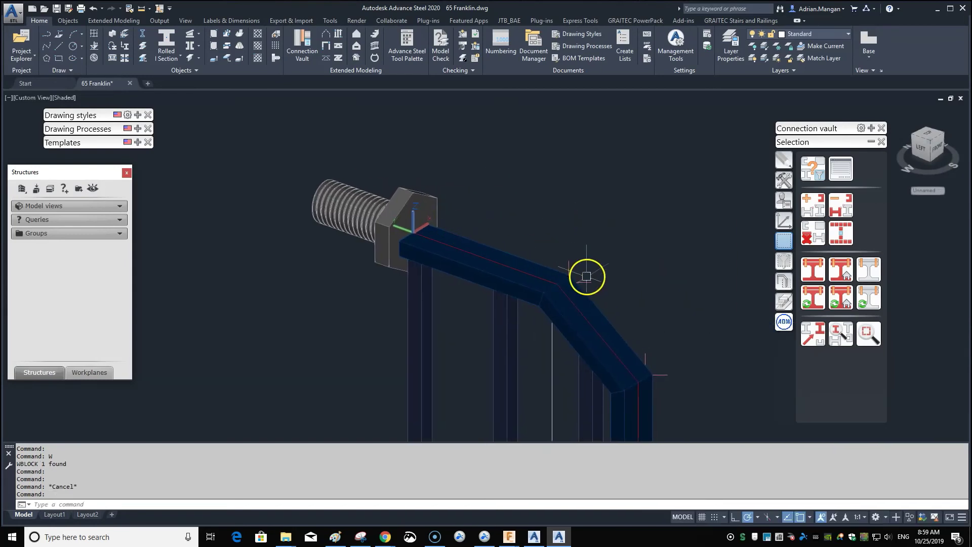
- Insert an Advance Steel special part with its central point at the handrail's upper bend, dismissing the block name warning
scroll(587, 279, "up", 3)
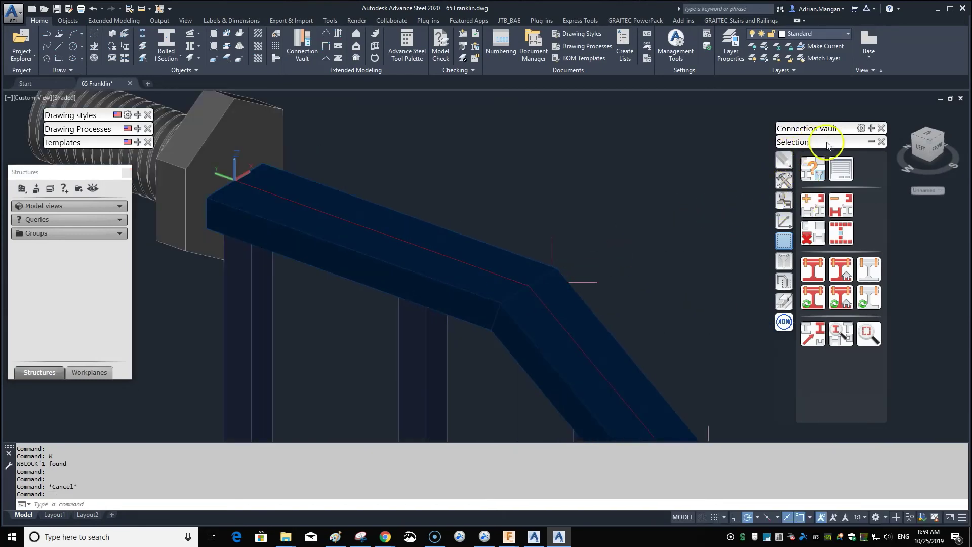
left_click(784, 161)
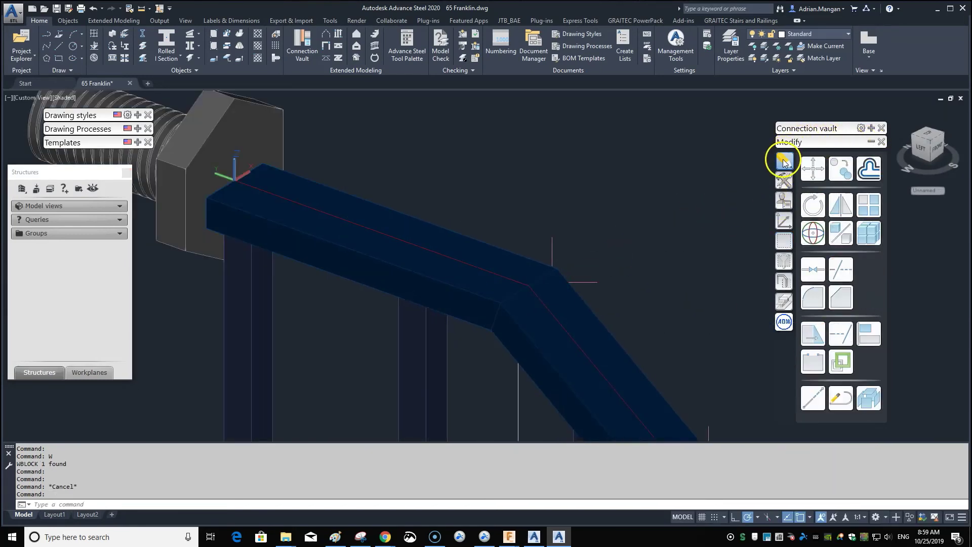
left_click(784, 180)
left_click(784, 161)
left_click(784, 178)
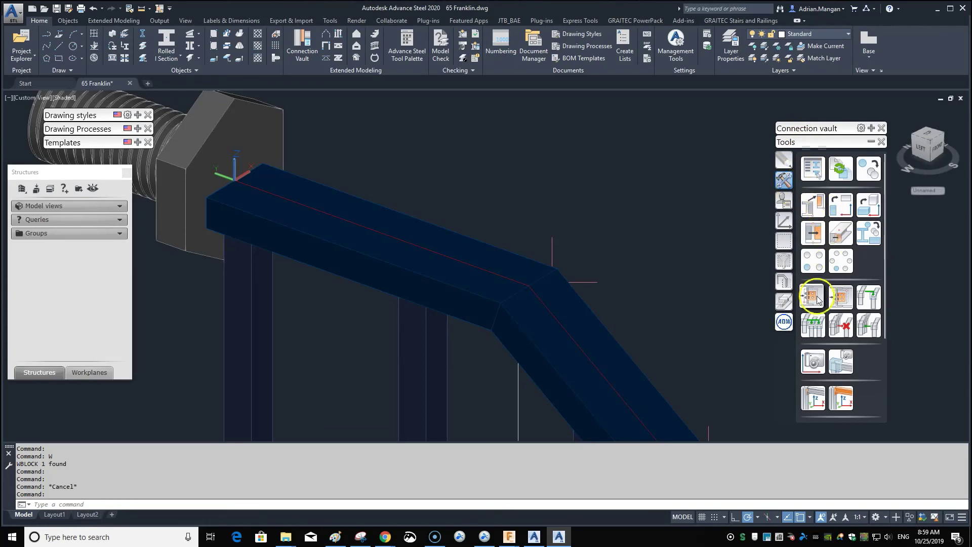
scroll(812, 296, "down", 3)
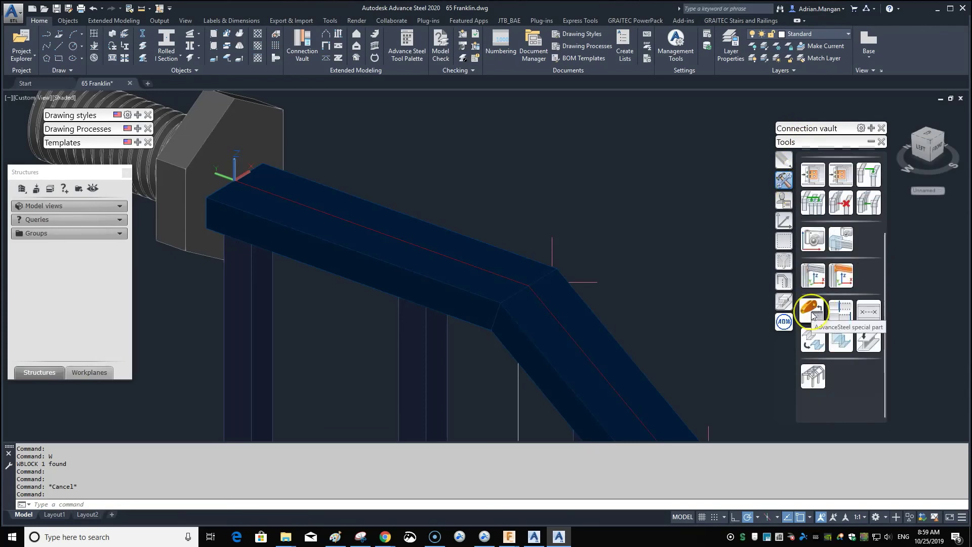
left_click(812, 313)
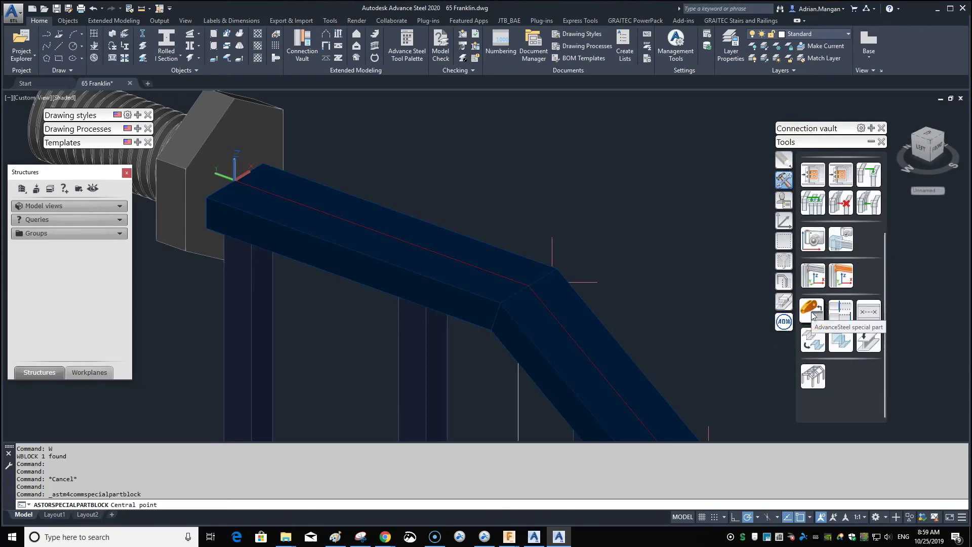
left_click(808, 310)
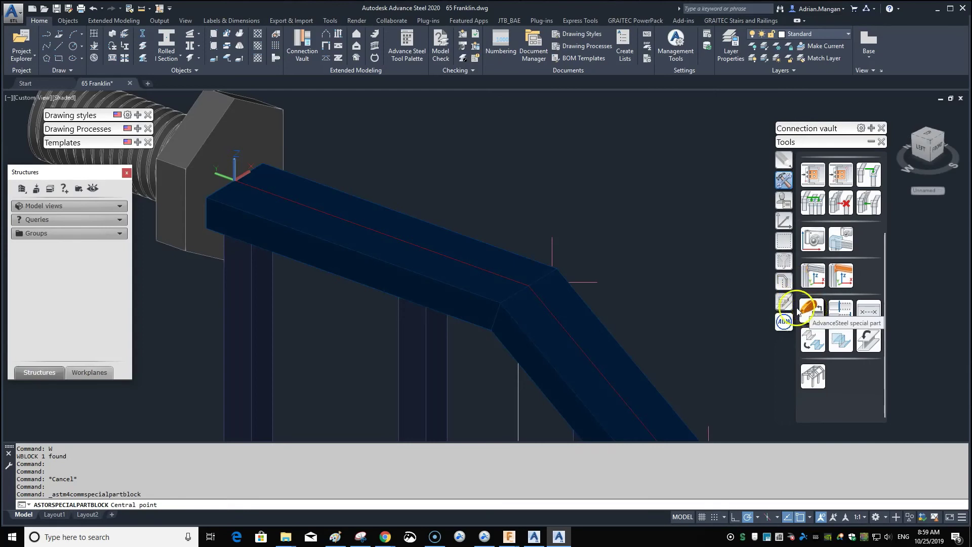
left_click(556, 267)
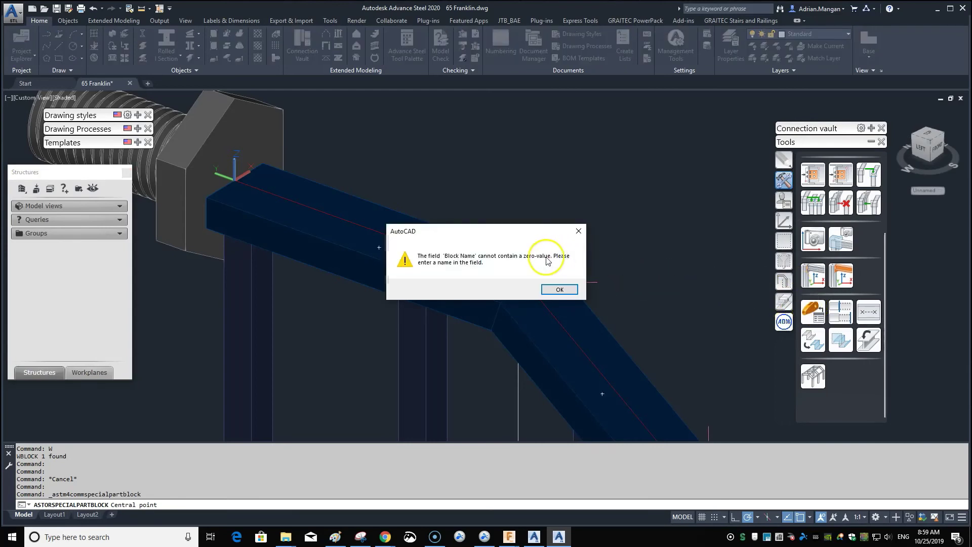
left_click(557, 289)
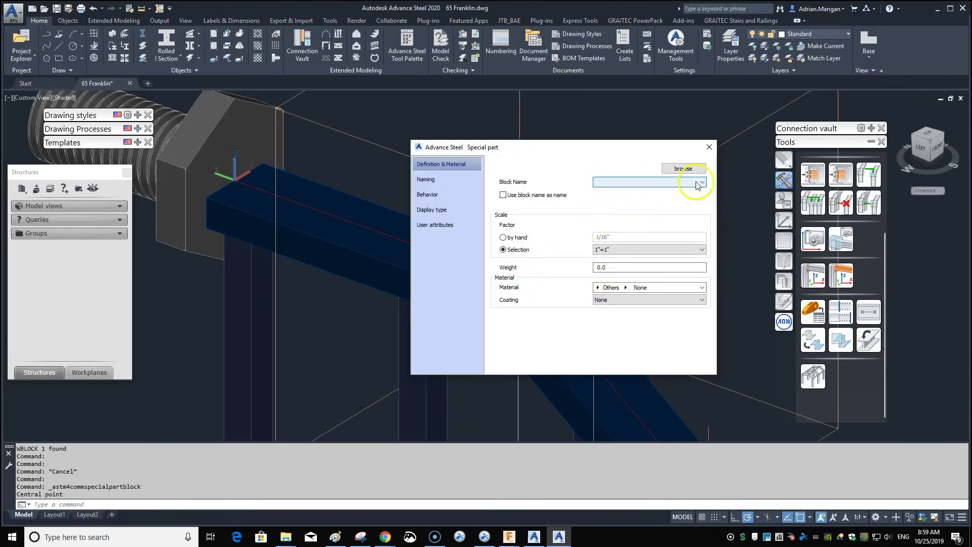
- Load Component1.dwg as the special part's block, overwriting the existing block definition
left_click(683, 168)
scroll(344, 206, "down", 2)
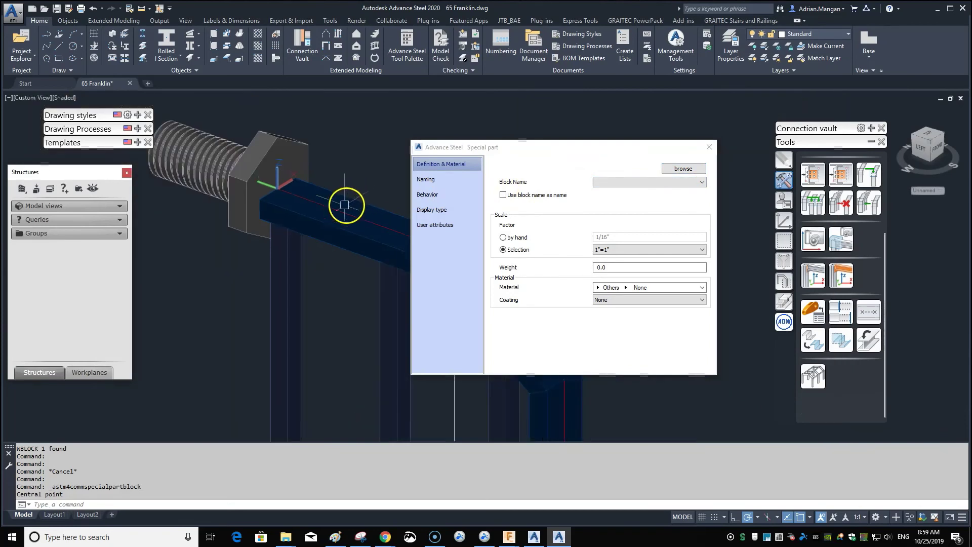
scroll(344, 205, "down", 3)
scroll(302, 219, "up", 2)
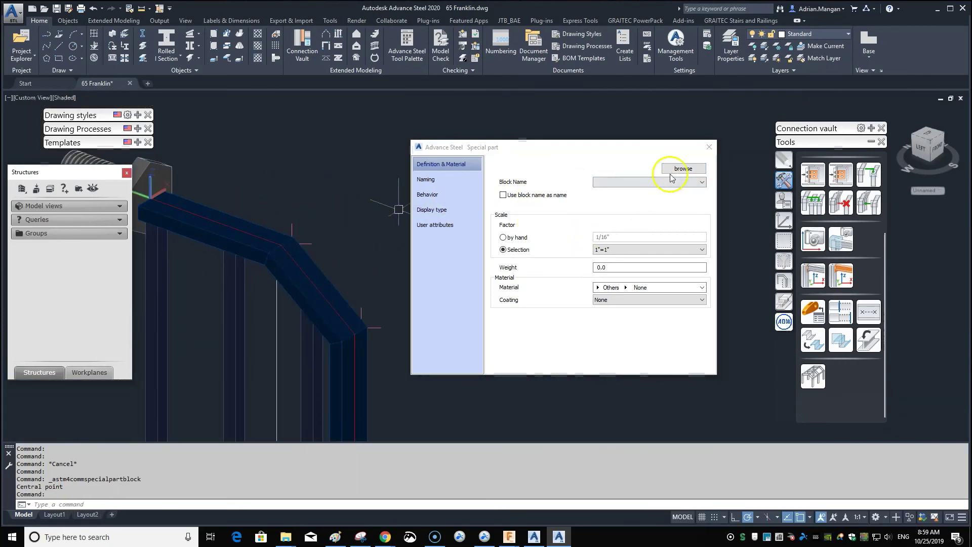
left_click(689, 182)
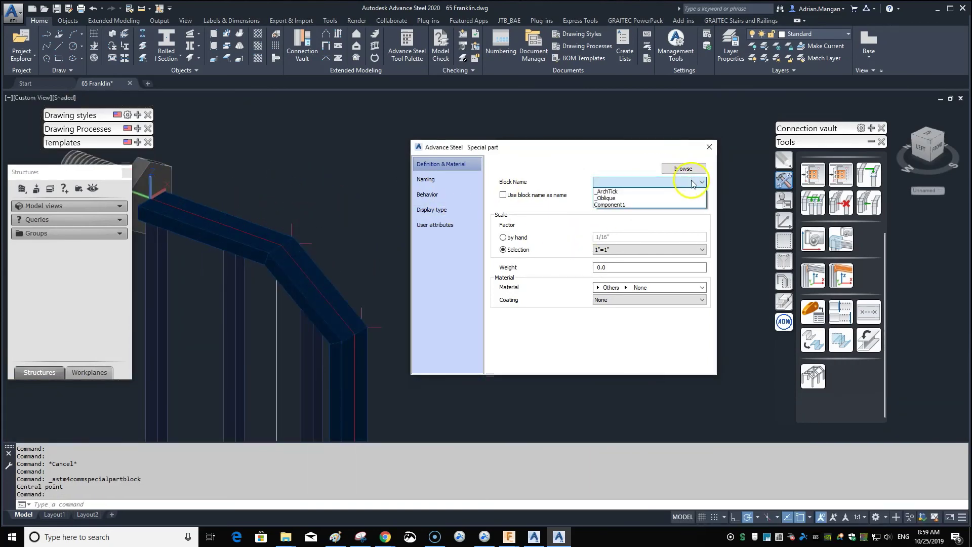
left_click(686, 167)
left_click(685, 167)
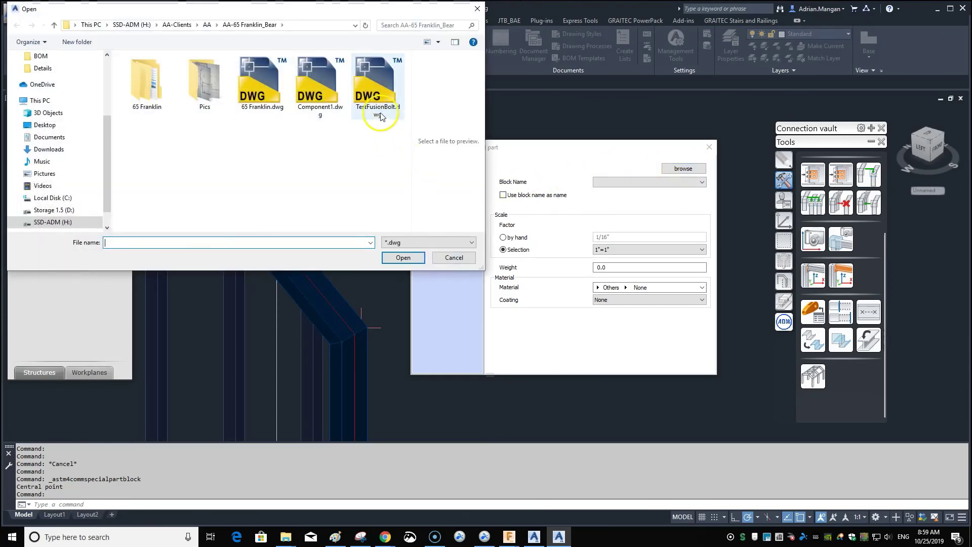
left_click(319, 84)
left_click(404, 257)
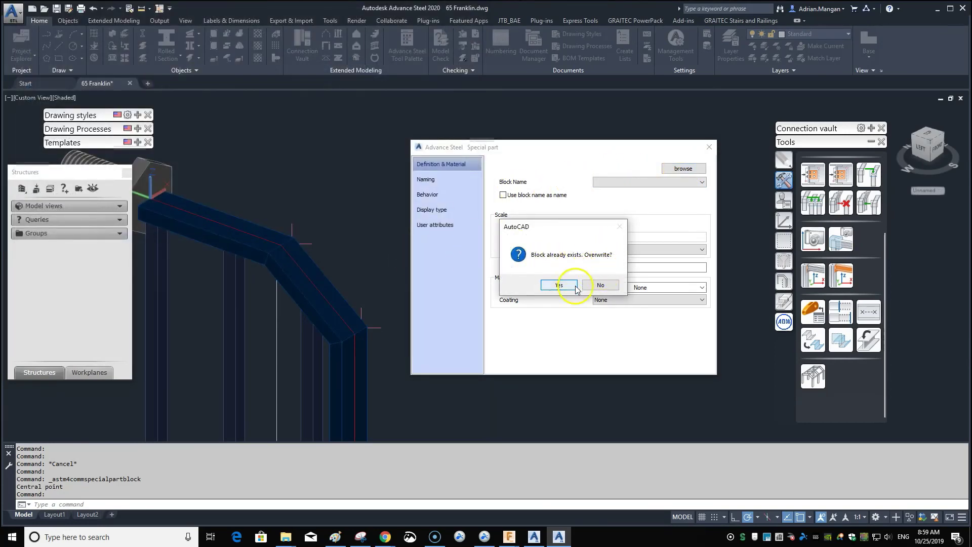
left_click(559, 285)
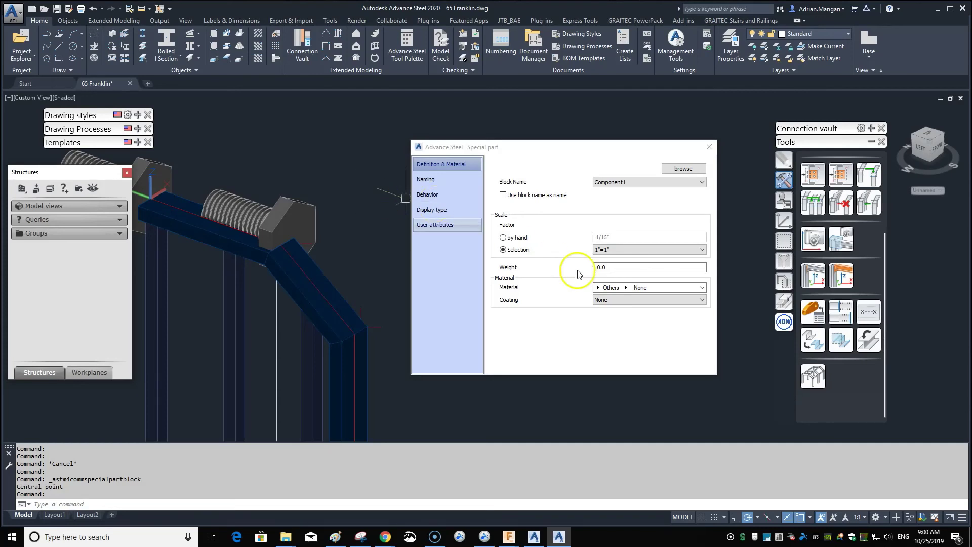
- Keep Component1 as the special part's block name and close the special part's properties
left_click(657, 183)
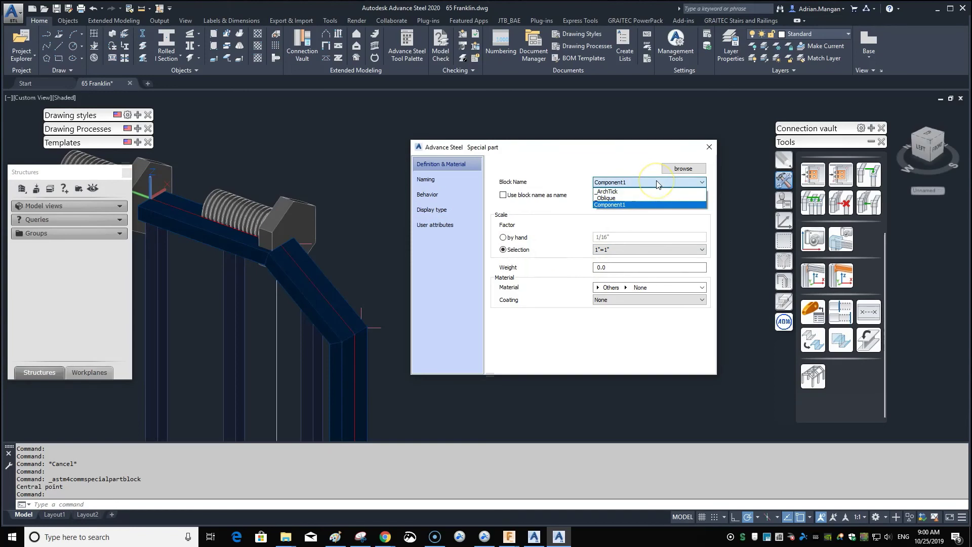
left_click(658, 183)
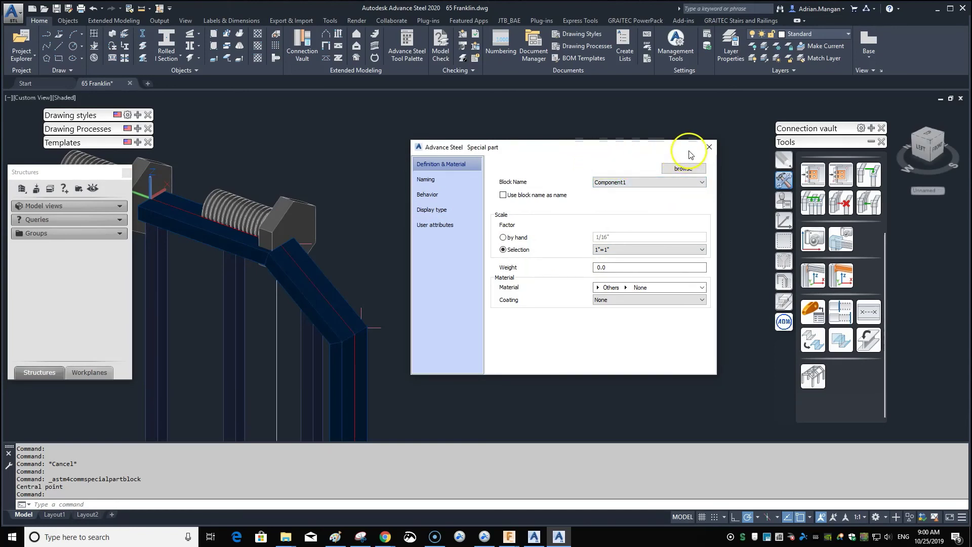
left_click(708, 148)
- Add a weld point between the bolt special part and the handrail's upper segment at the bend, accepting the default weld properties
scroll(512, 202, "down", 3)
scroll(511, 207, "up", 4)
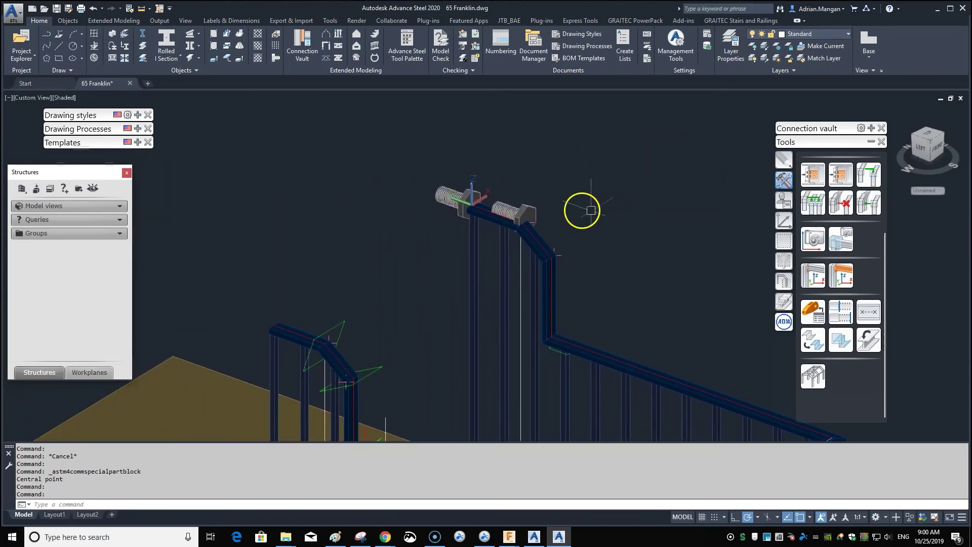
mouse_move(571, 219)
middle_mouse_down("shift")
mouse_move(552, 187)
mouse_move(575, 224)
middle_mouse_up("shift")
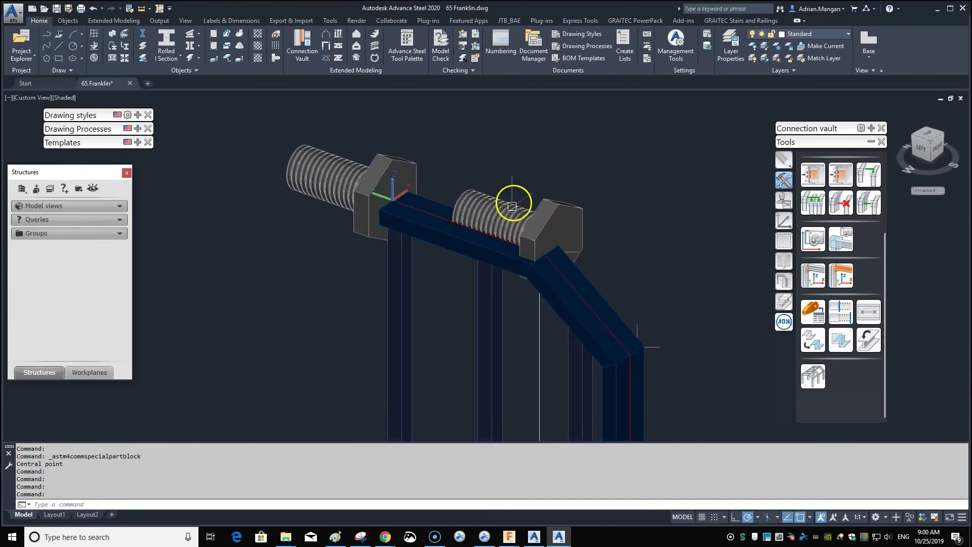
left_click(557, 201)
left_click(469, 236)
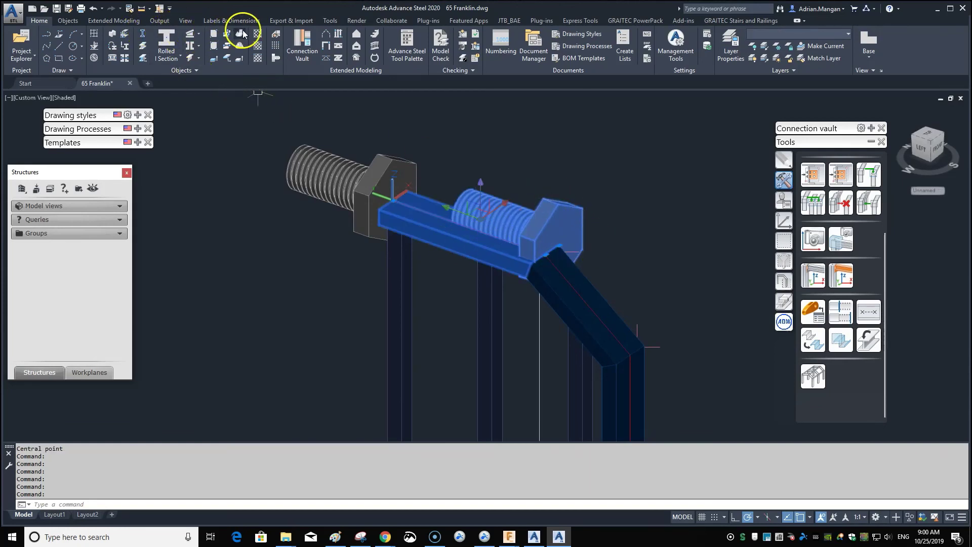
left_click(273, 34)
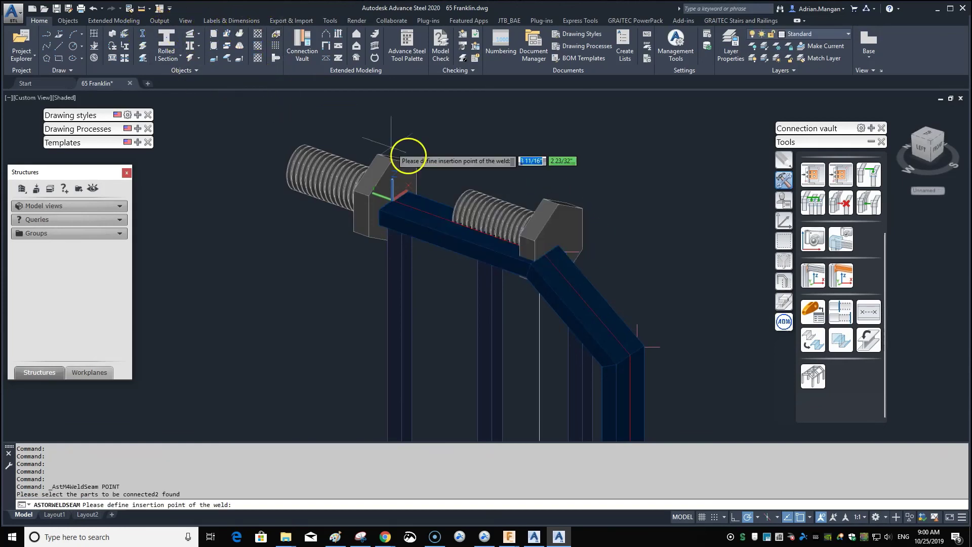
left_click(558, 245)
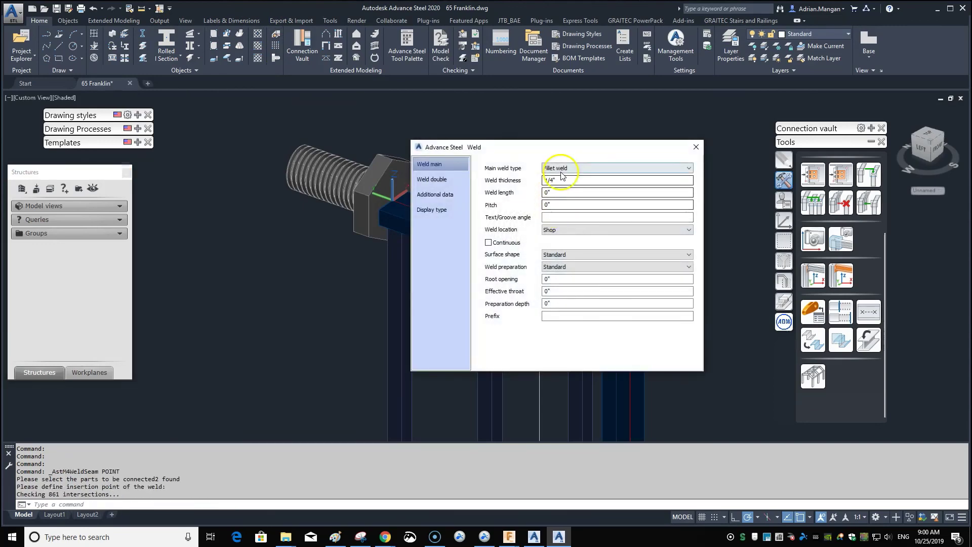
left_click(695, 146)
- Clear existing markings, display the objects shop-connected to the handrail's upper segment, and select the marked objects
left_click(784, 241)
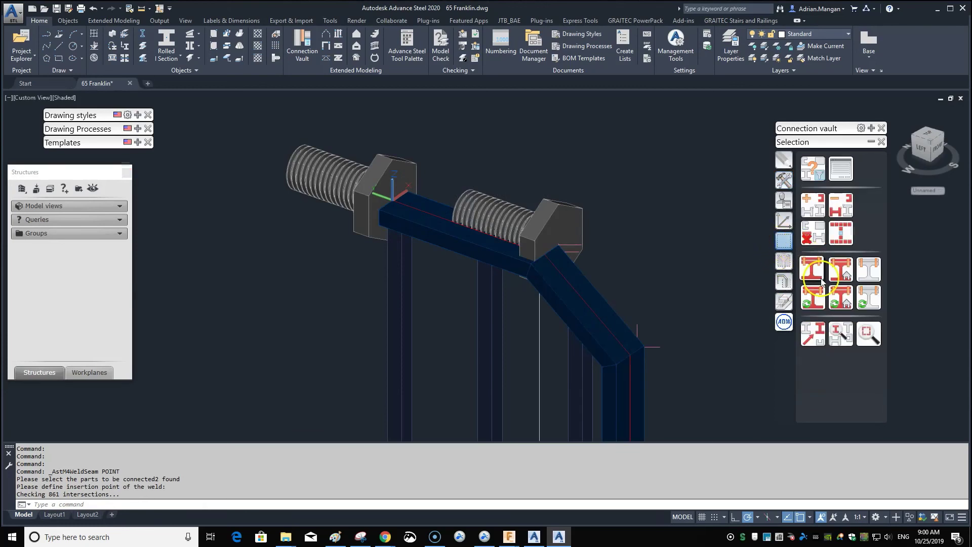
left_click(844, 301)
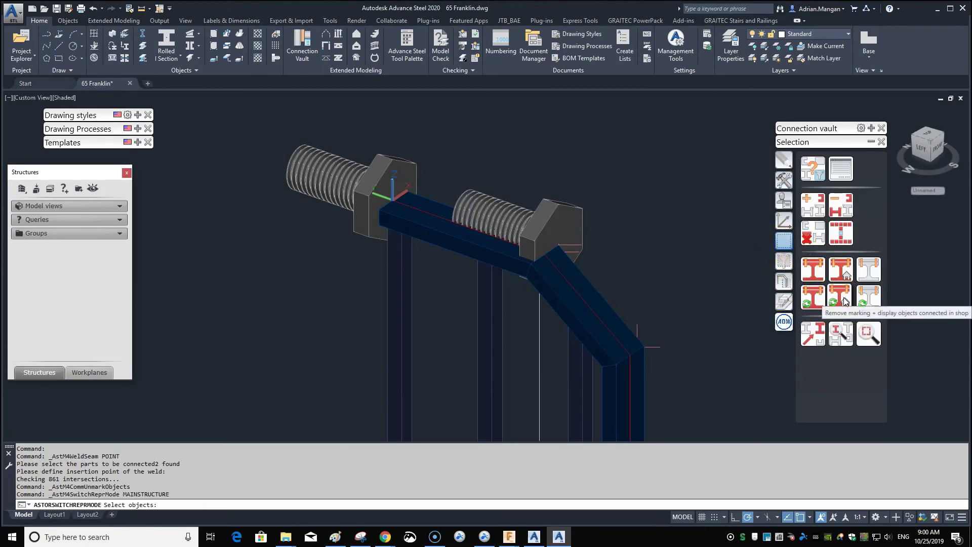
left_click(503, 253)
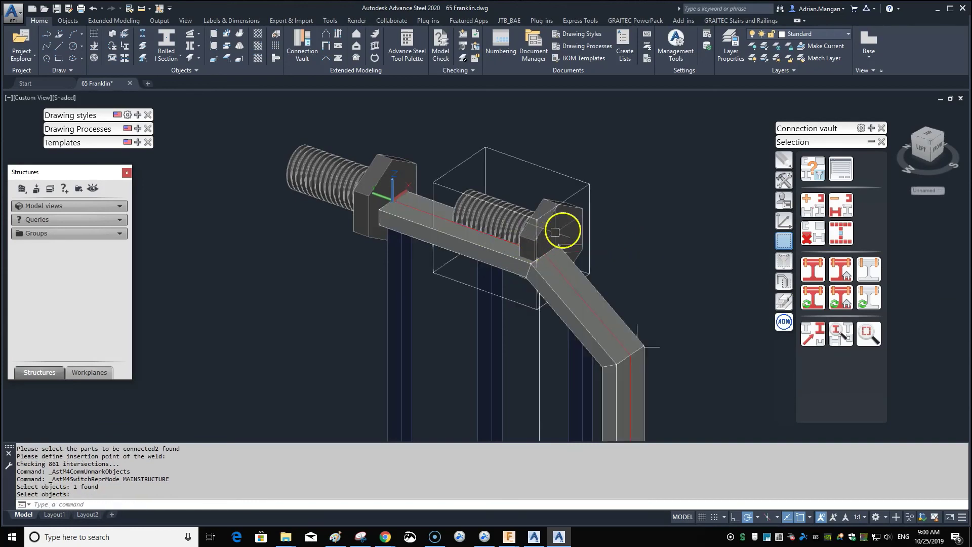
left_click(836, 238)
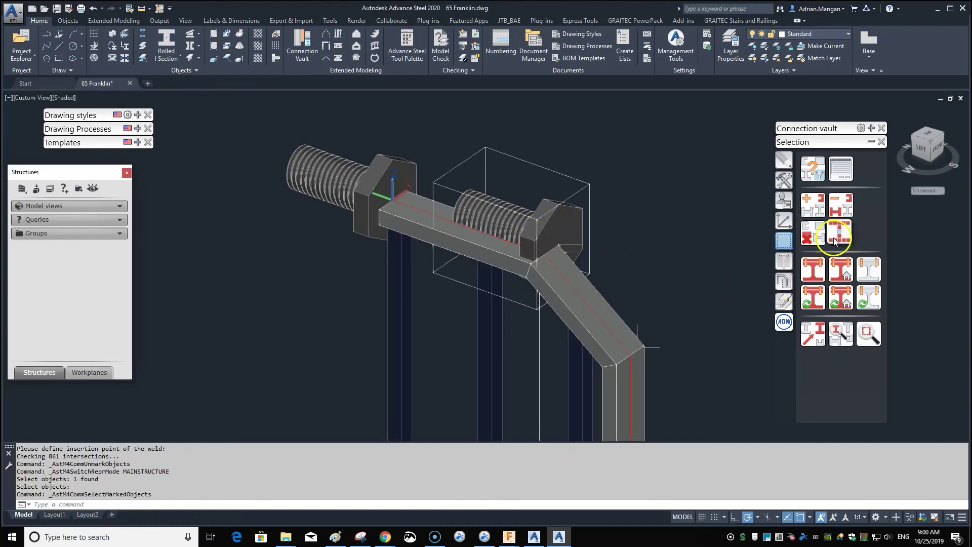
- Examine the marked handrail and the bolt special part at its upper bend to check which parts are connected
middle_click(677, 240)
middle_click_drag(677, 243, 677, 242)
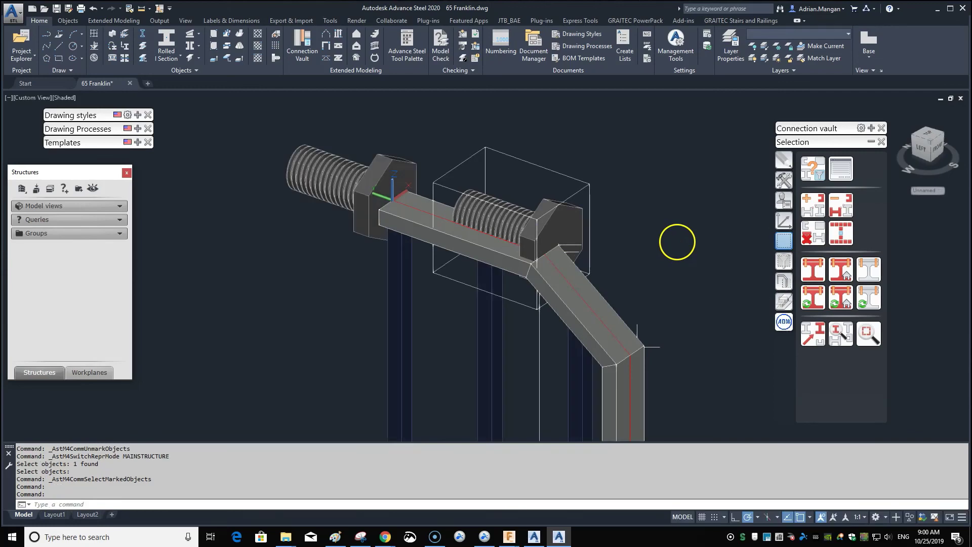
scroll(678, 242, "down", 5)
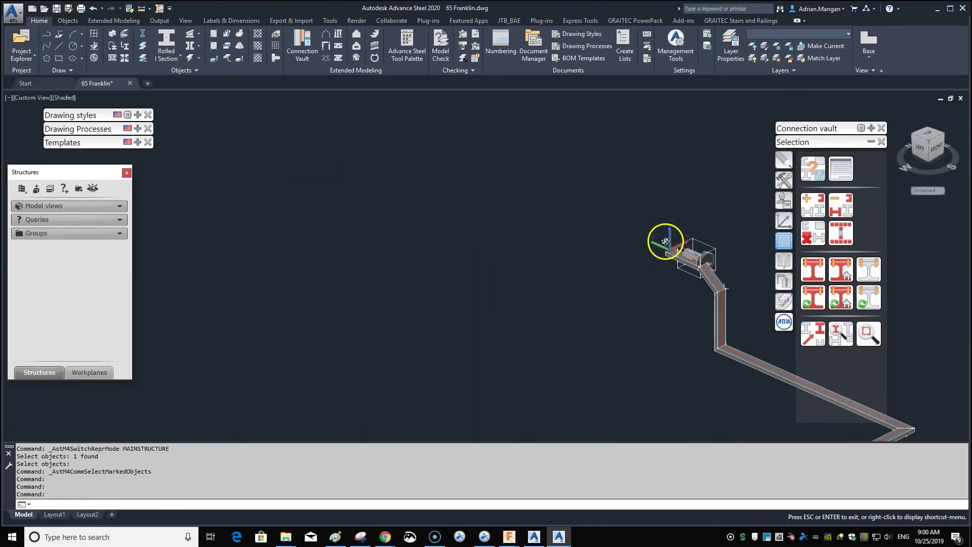
scroll(662, 237, "up", 10)
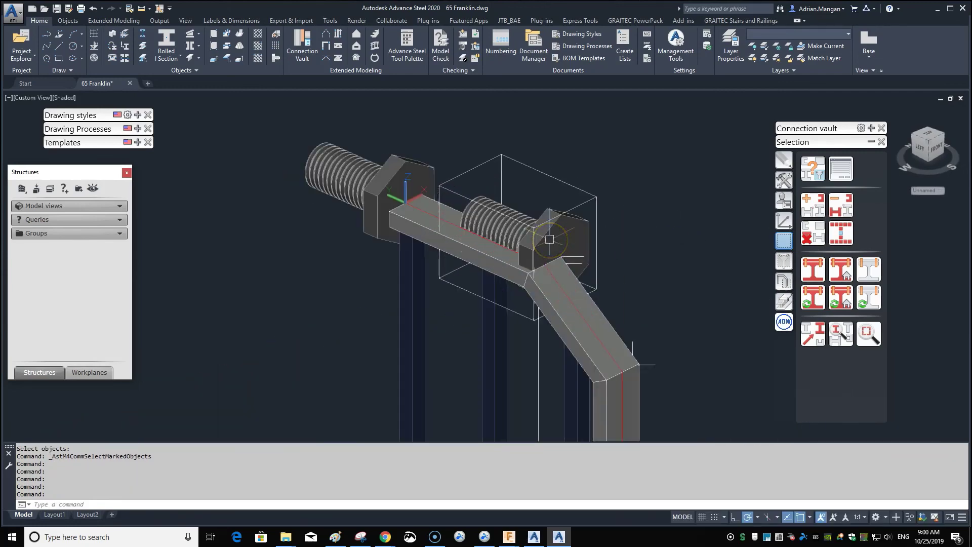
left_click(581, 235)
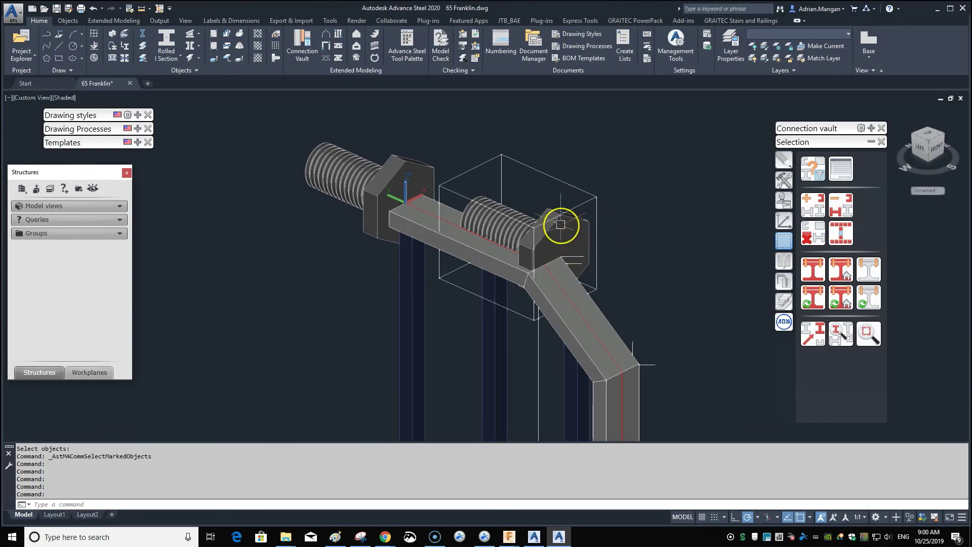
scroll(560, 225, "down", 5)
scroll(560, 225, "up", 6)
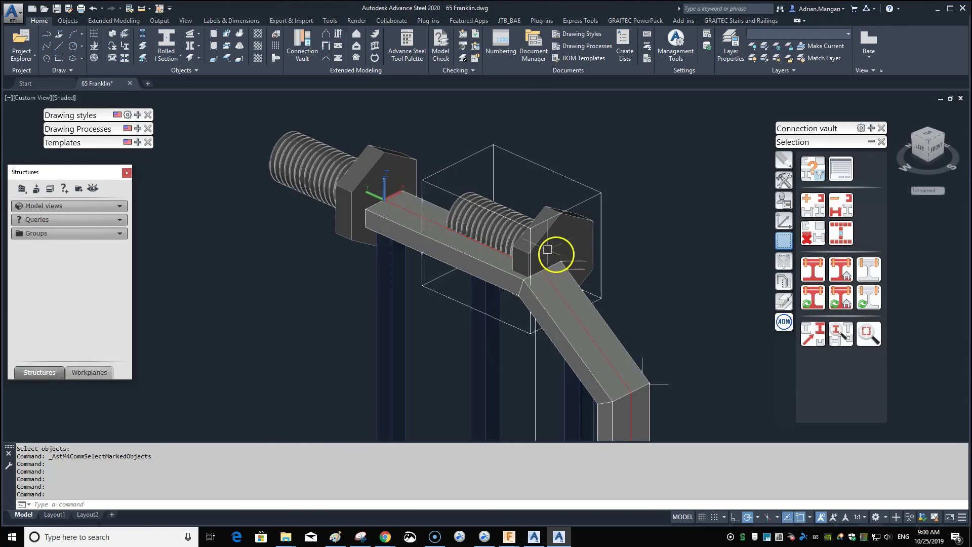
scroll(529, 259, "up", 3)
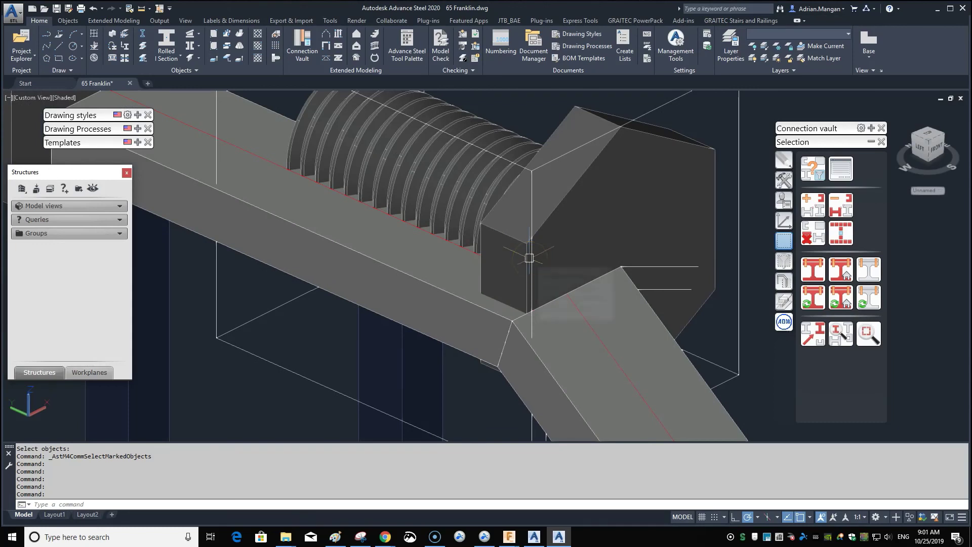
scroll(529, 258, "down", 6)
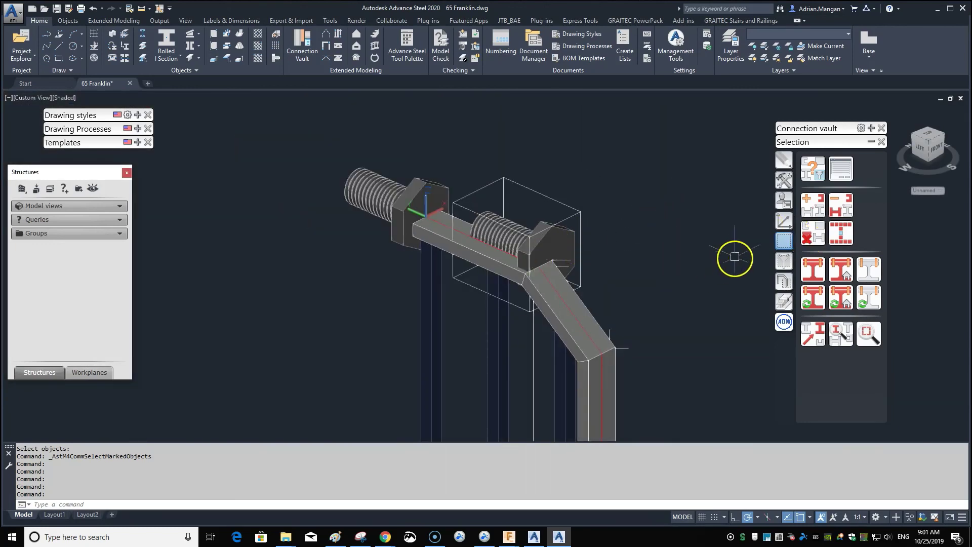
scroll(624, 256, "down", 2)
scroll(624, 256, "down", 2)
middle_click_drag(624, 256, 499, 220)
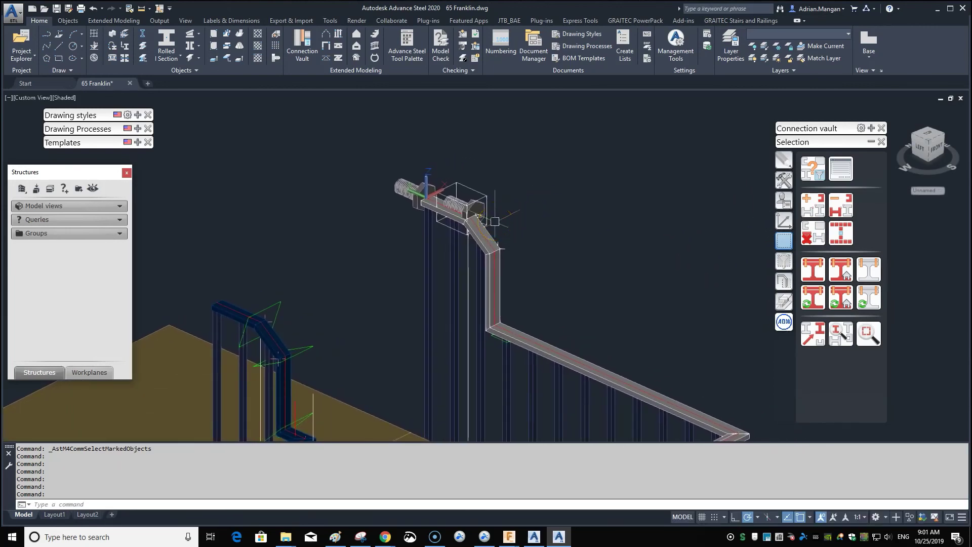